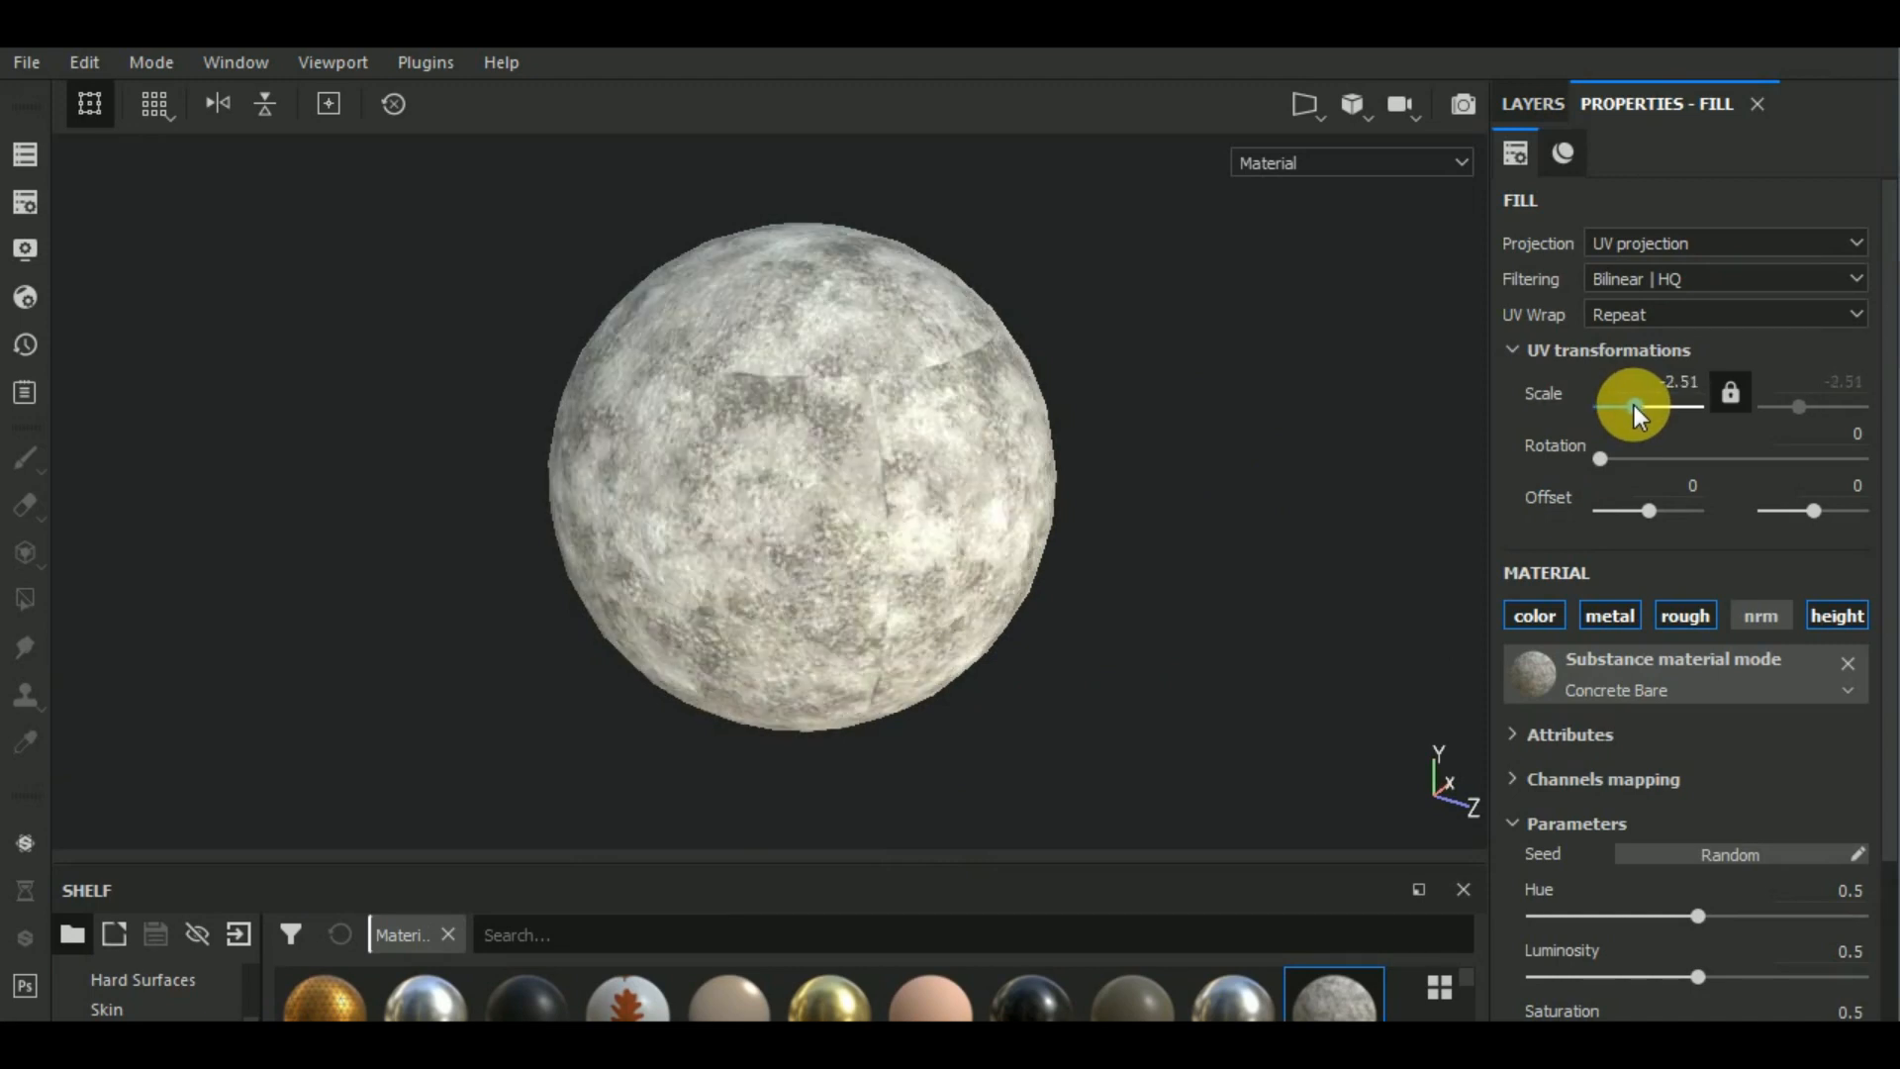
- Add a new paint layer above the Concrete Bare fill layer
{"action": "left_click_drag", "start_coordinate": [1185, 523], "coordinate": [800, 400], "text": "alt"}
{"action": "right_click_drag", "start_coordinate": [800, 400], "coordinate": [922, 471], "text": "alt"}
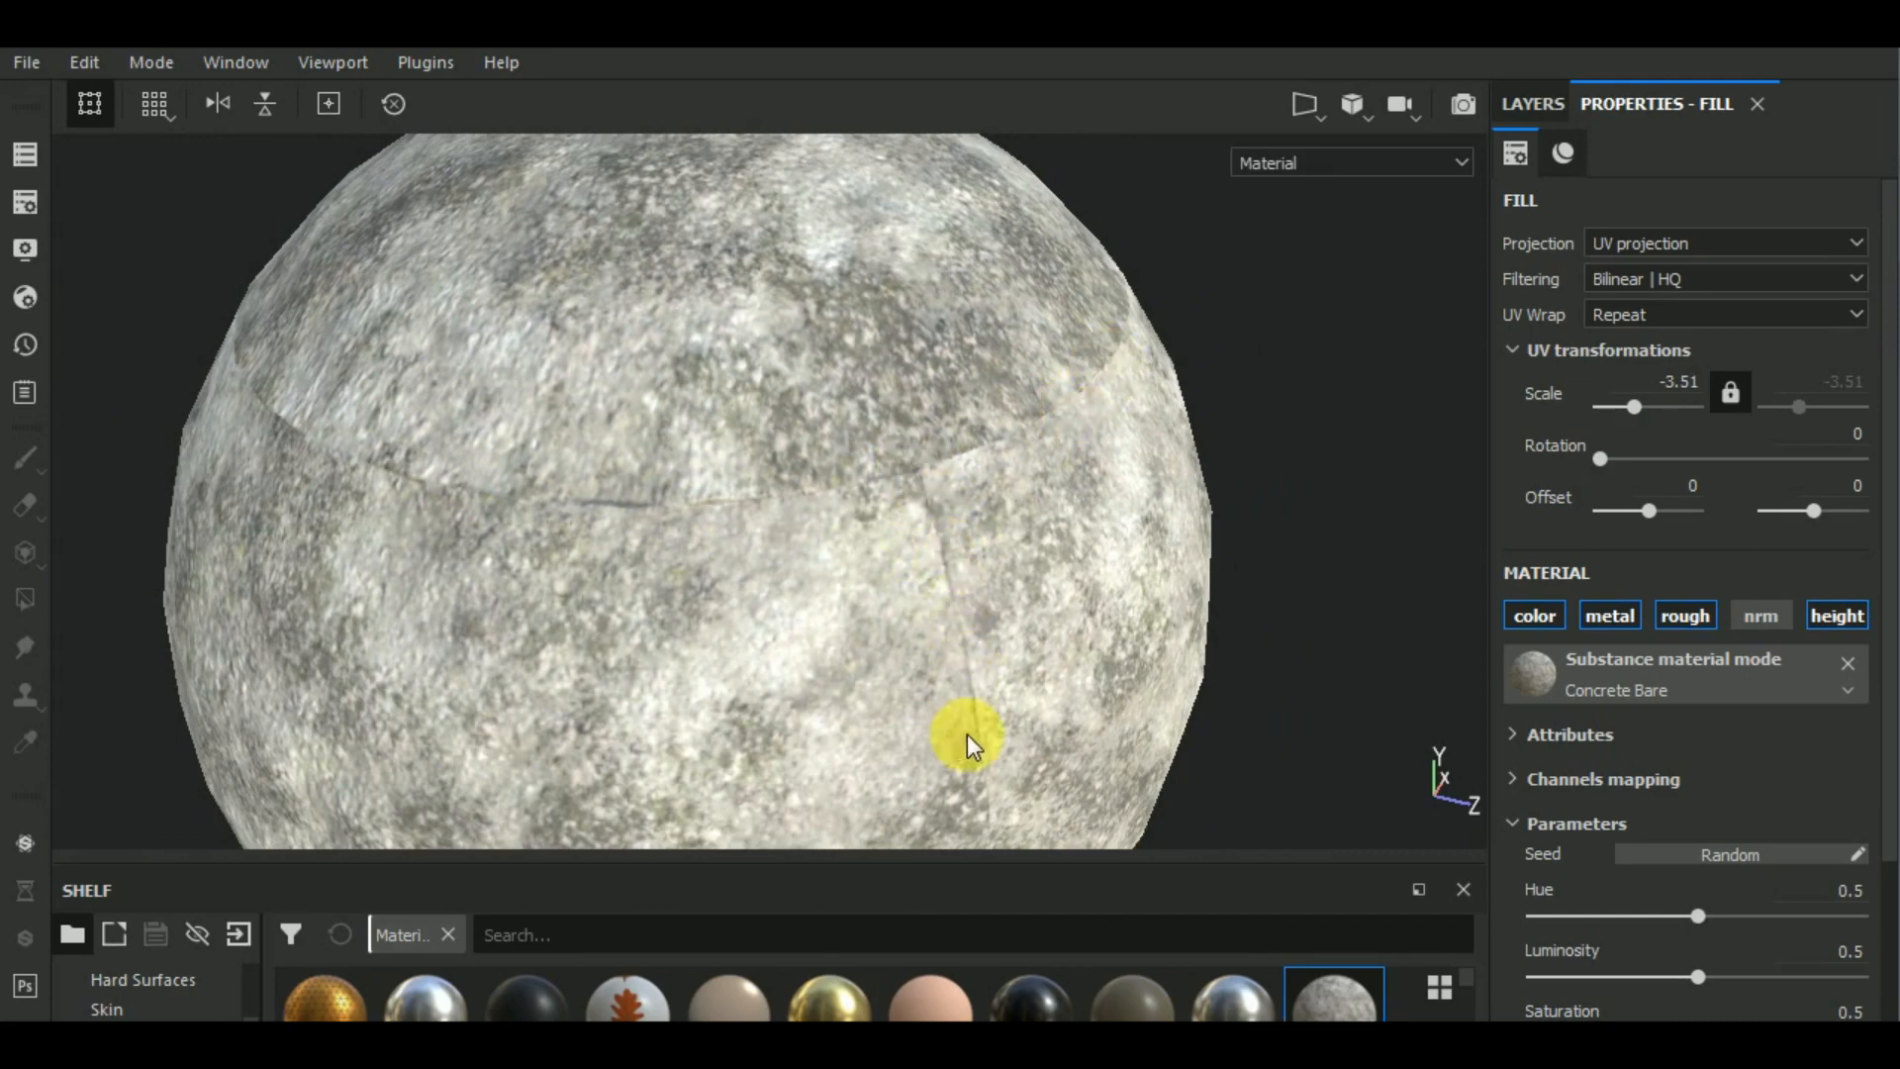
{"action": "left_click_drag", "start_coordinate": [968, 737], "coordinate": [1220, 579], "text": "alt"}
{"action": "left_click", "coordinate": [1562, 111]}
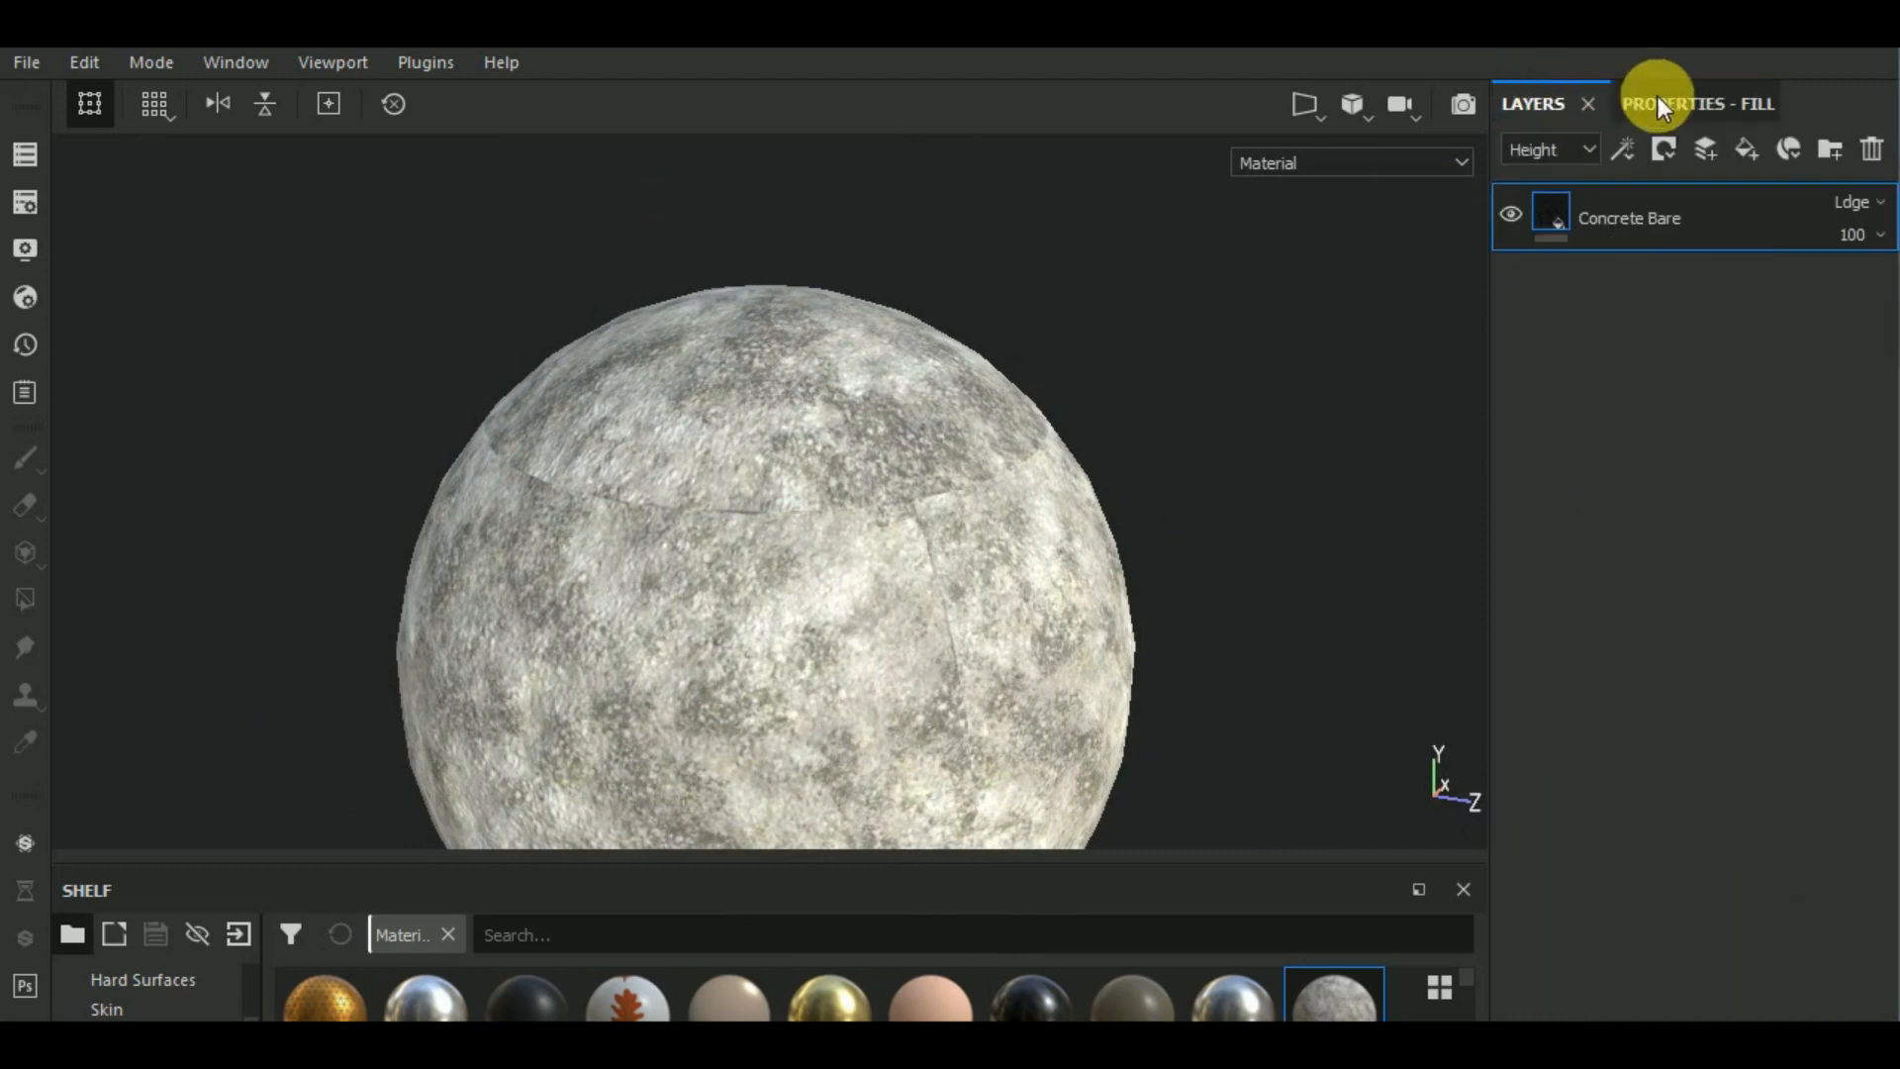
{"action": "middle_click_drag", "start_coordinate": [1196, 568], "coordinate": [1245, 467], "text": "alt"}
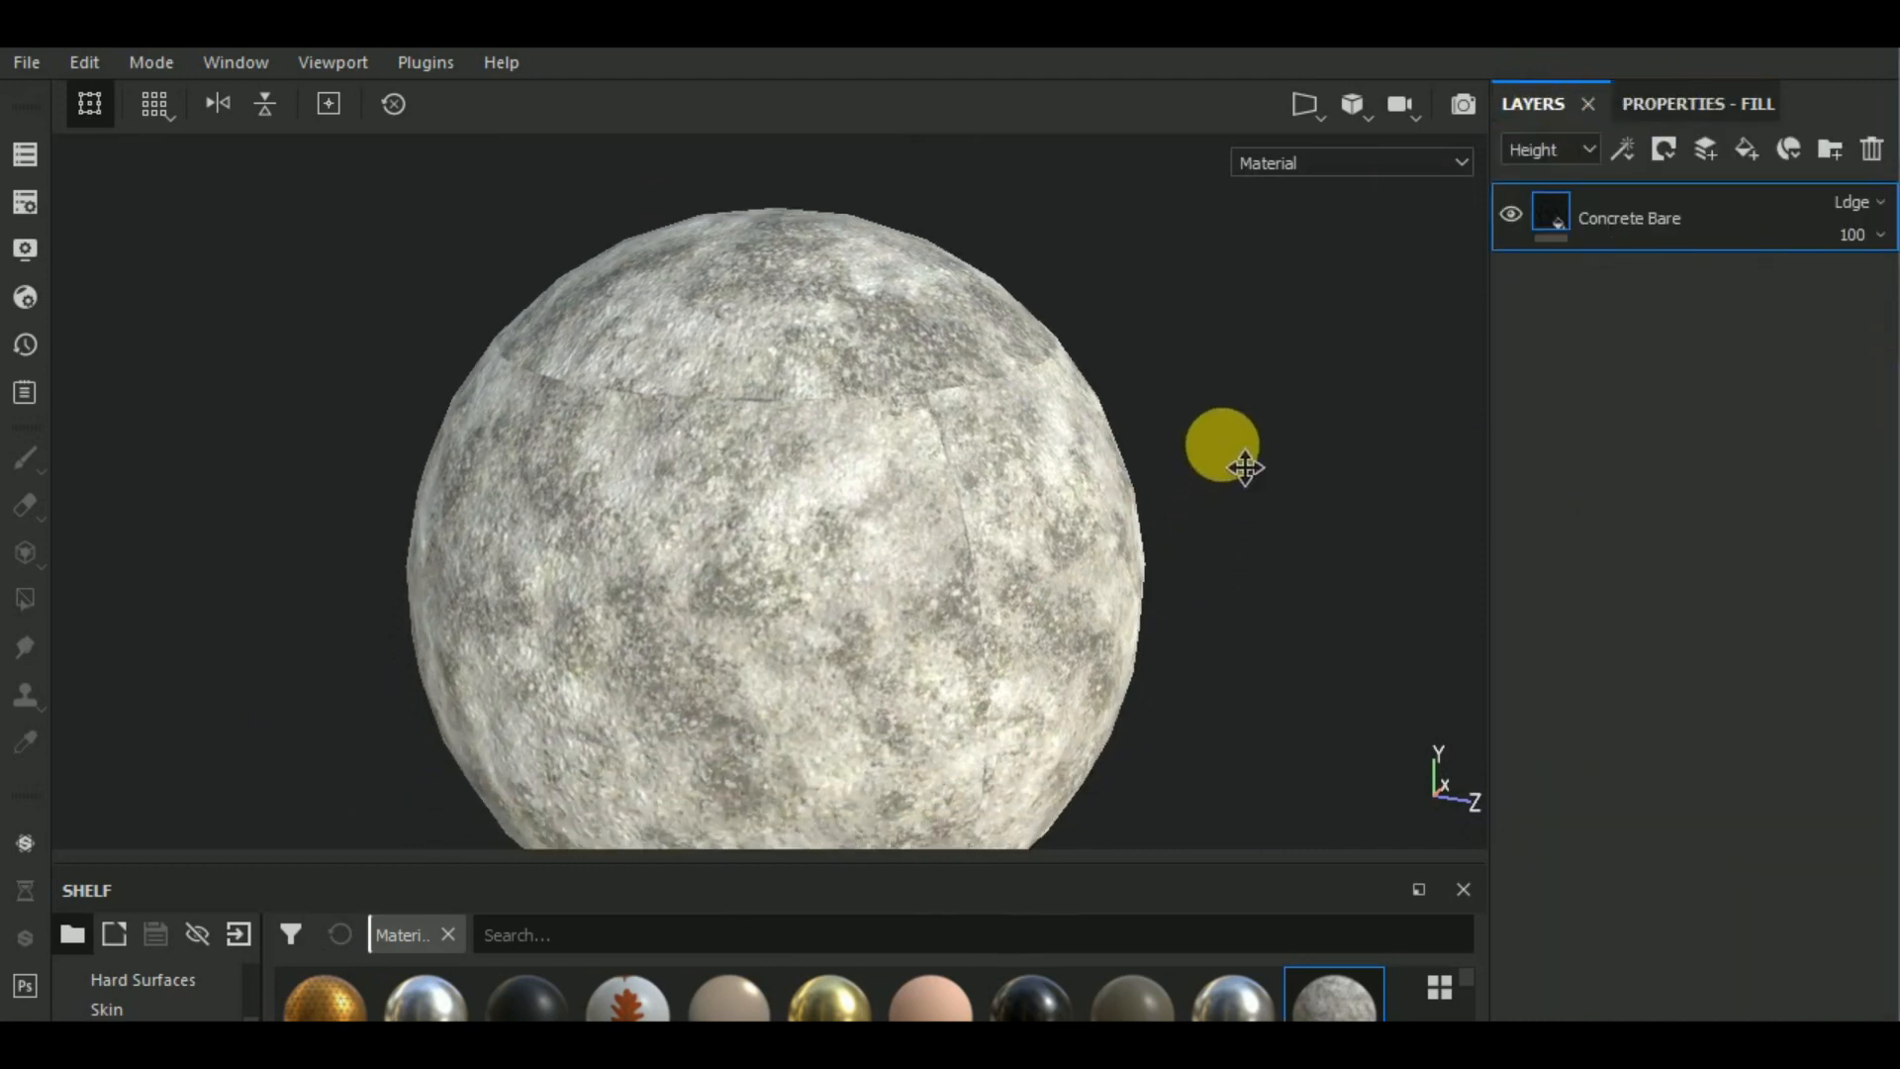
{"action": "mouse_move", "coordinate": [1239, 633]}
{"action": "right_mouse_down", "text": "shift"}
{"action": "mouse_move", "coordinate": [1060, 692]}
{"action": "mouse_move", "coordinate": [1243, 657]}
{"action": "right_mouse_up", "text": "shift"}
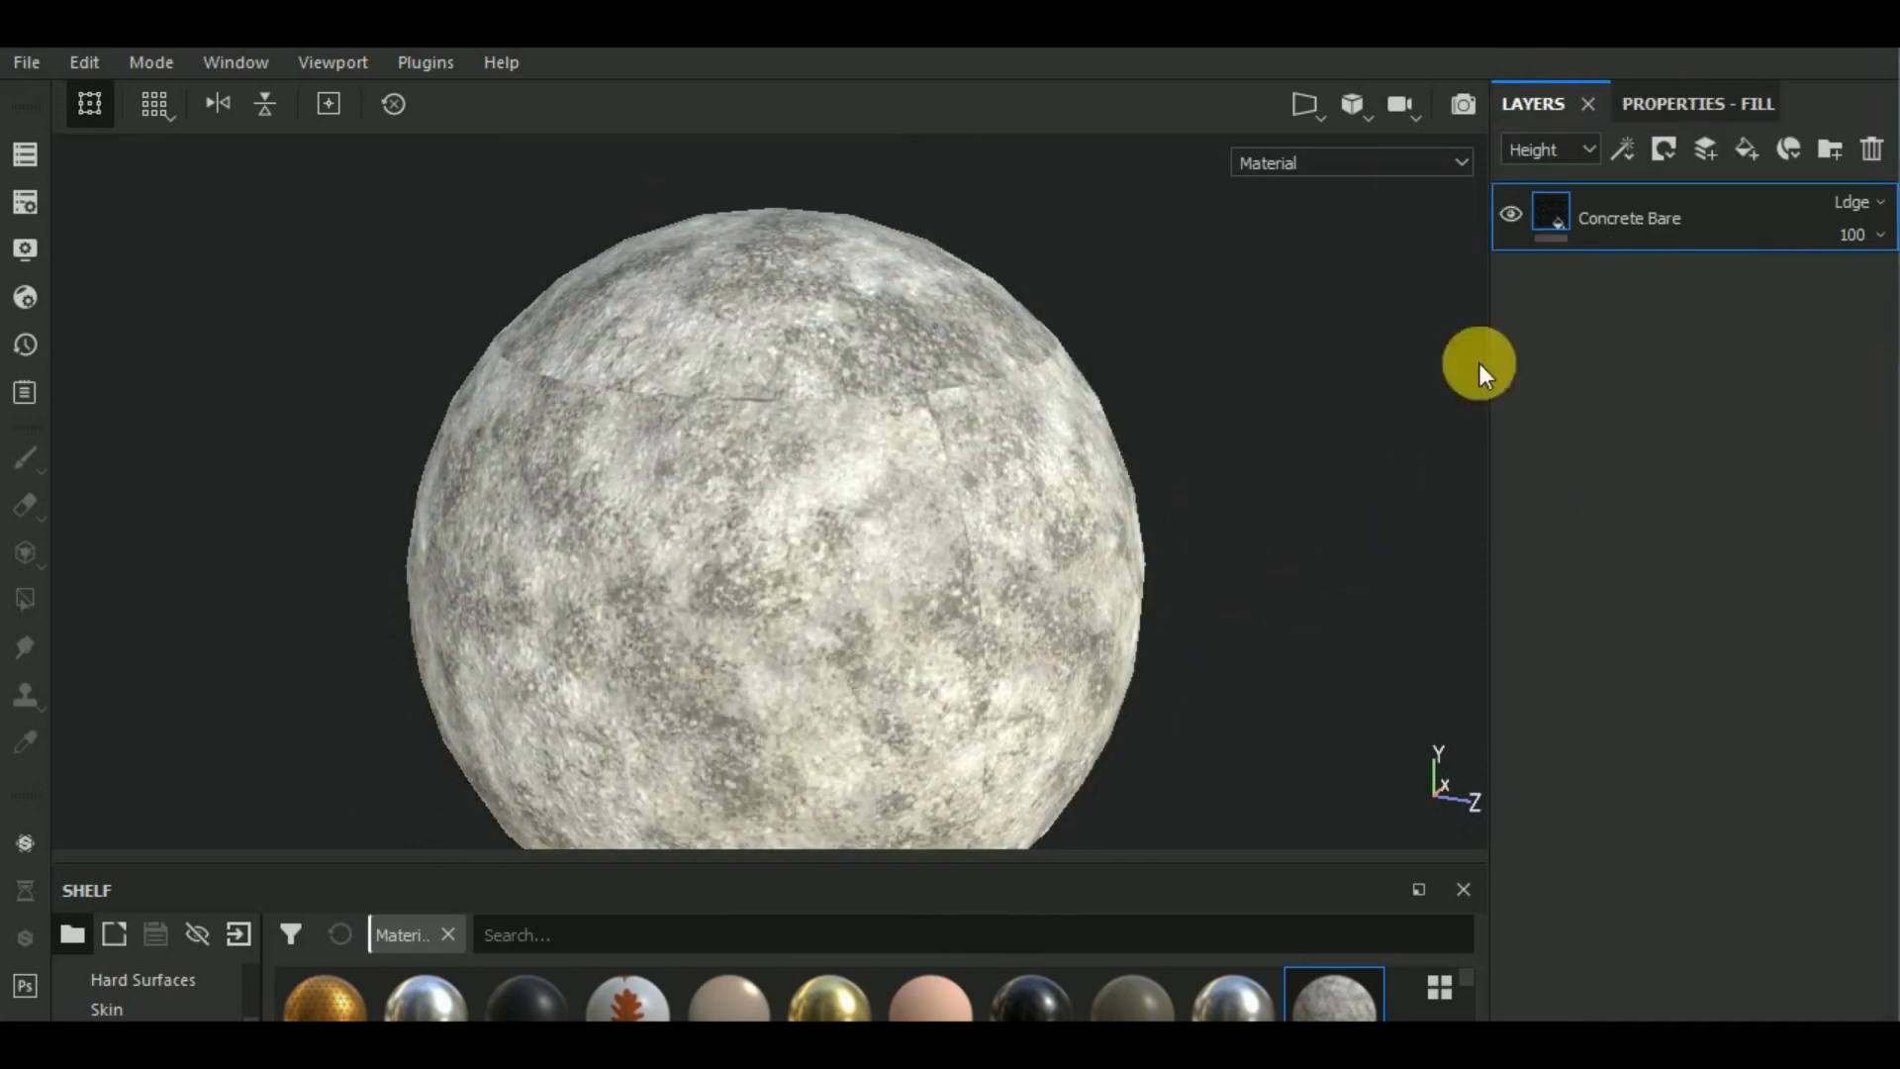
{"action": "left_click", "coordinate": [1704, 149]}
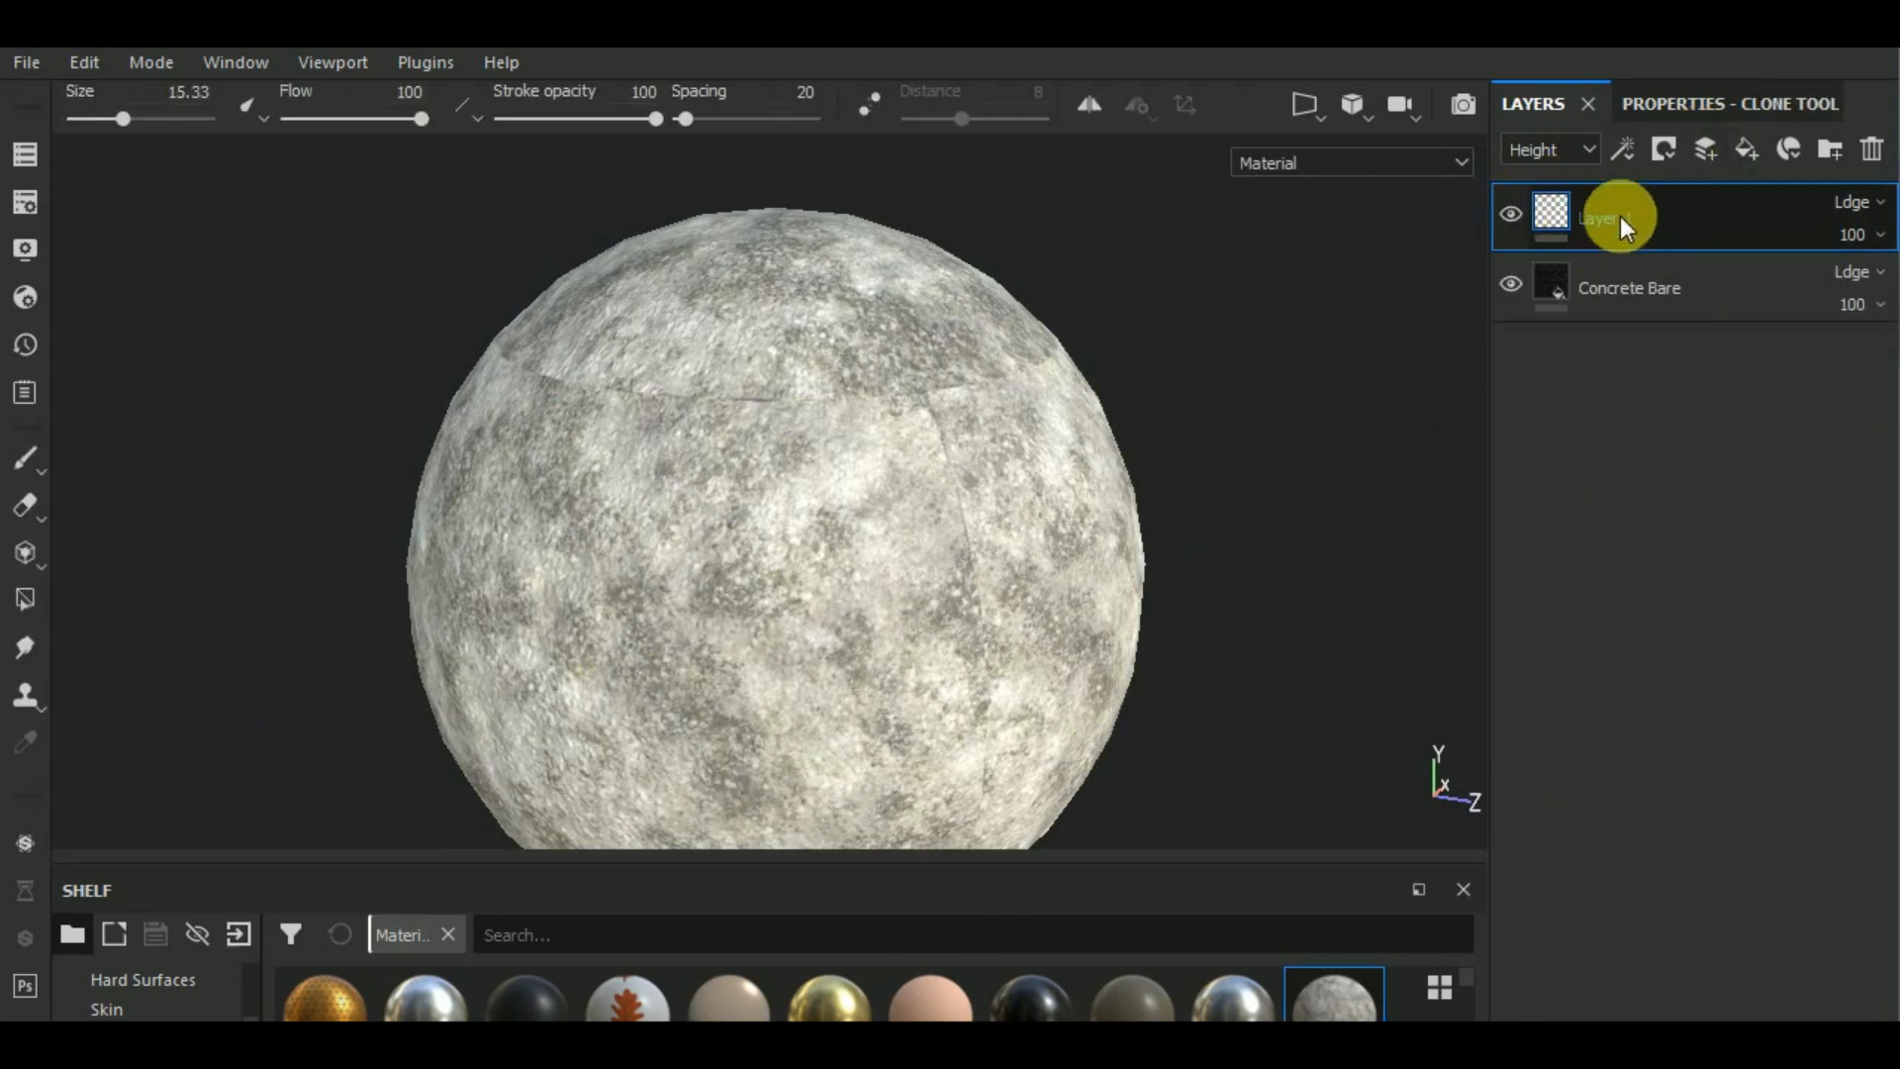
- Set Layer 1's blending mode to Passthrough for the Base Color and Metallic channels
{"action": "left_click", "coordinate": [1589, 150]}
{"action": "left_click", "coordinate": [1564, 174]}
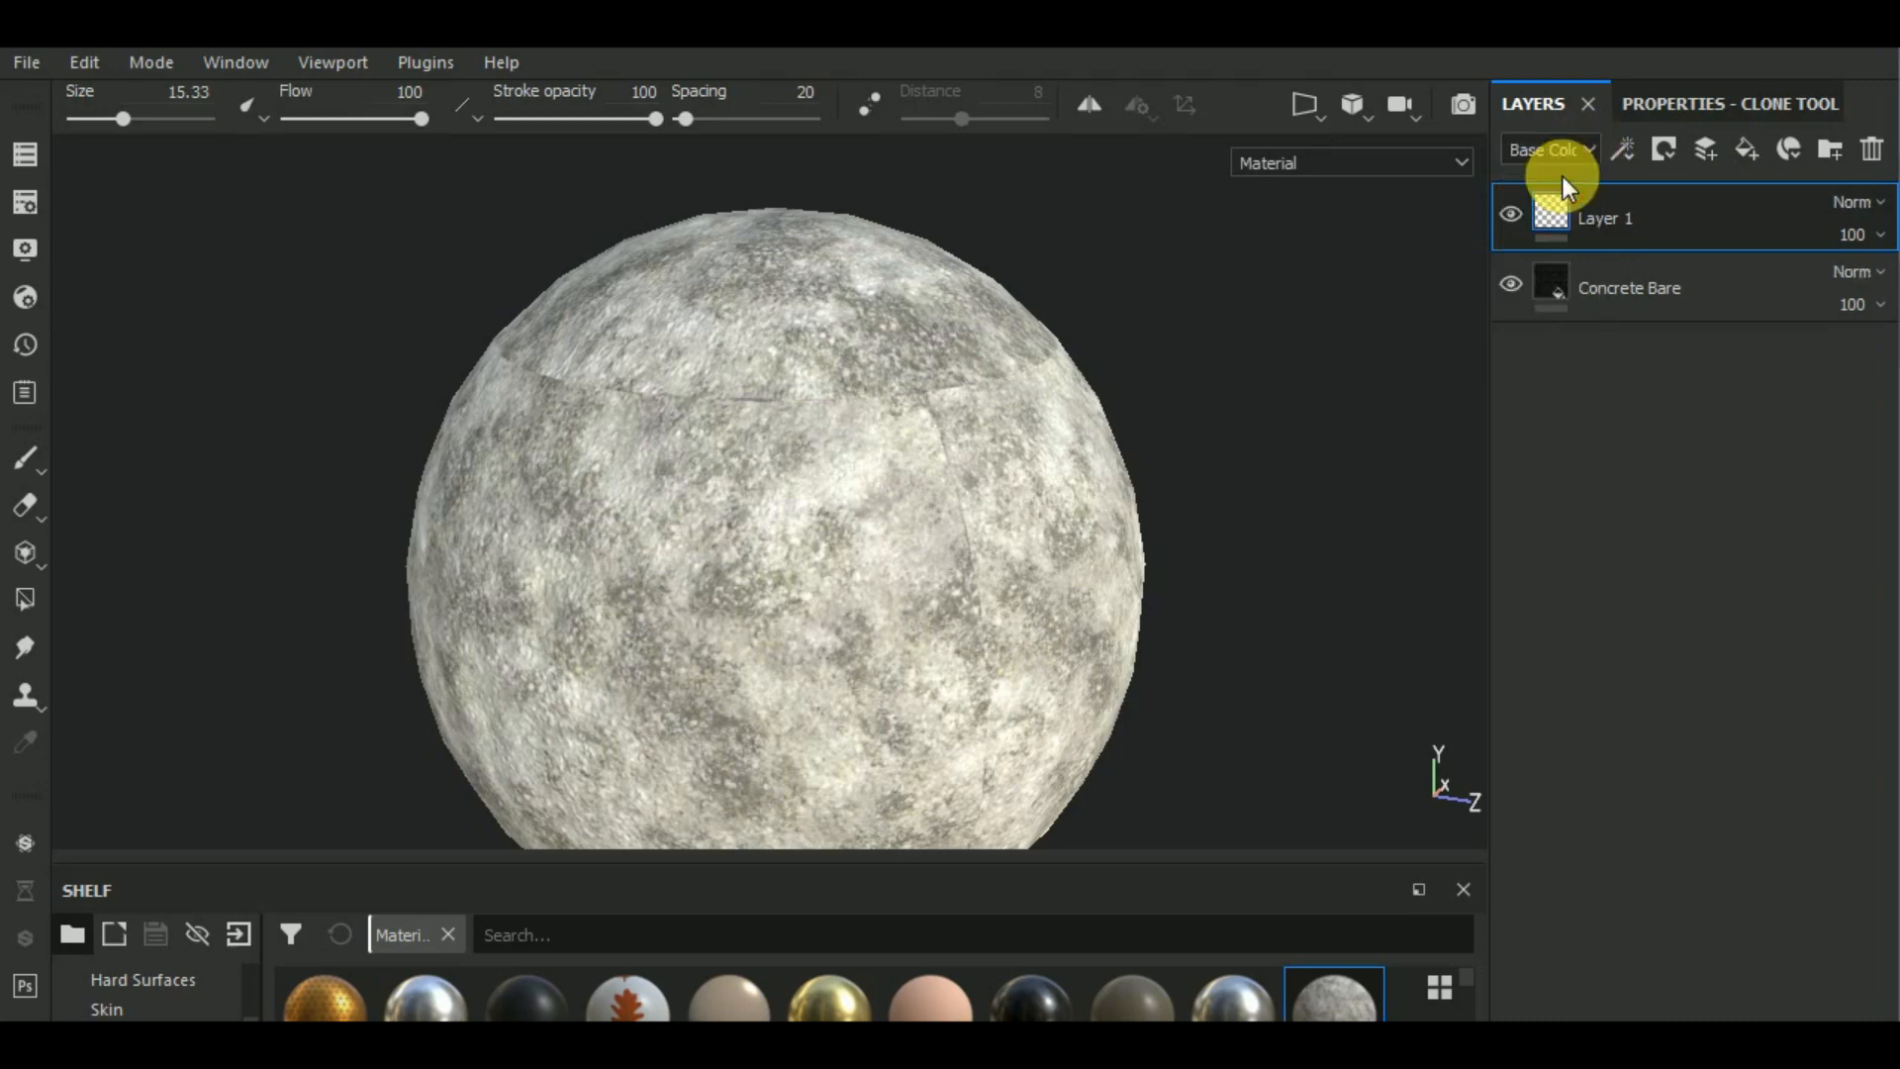
{"action": "left_click", "coordinate": [1880, 204]}
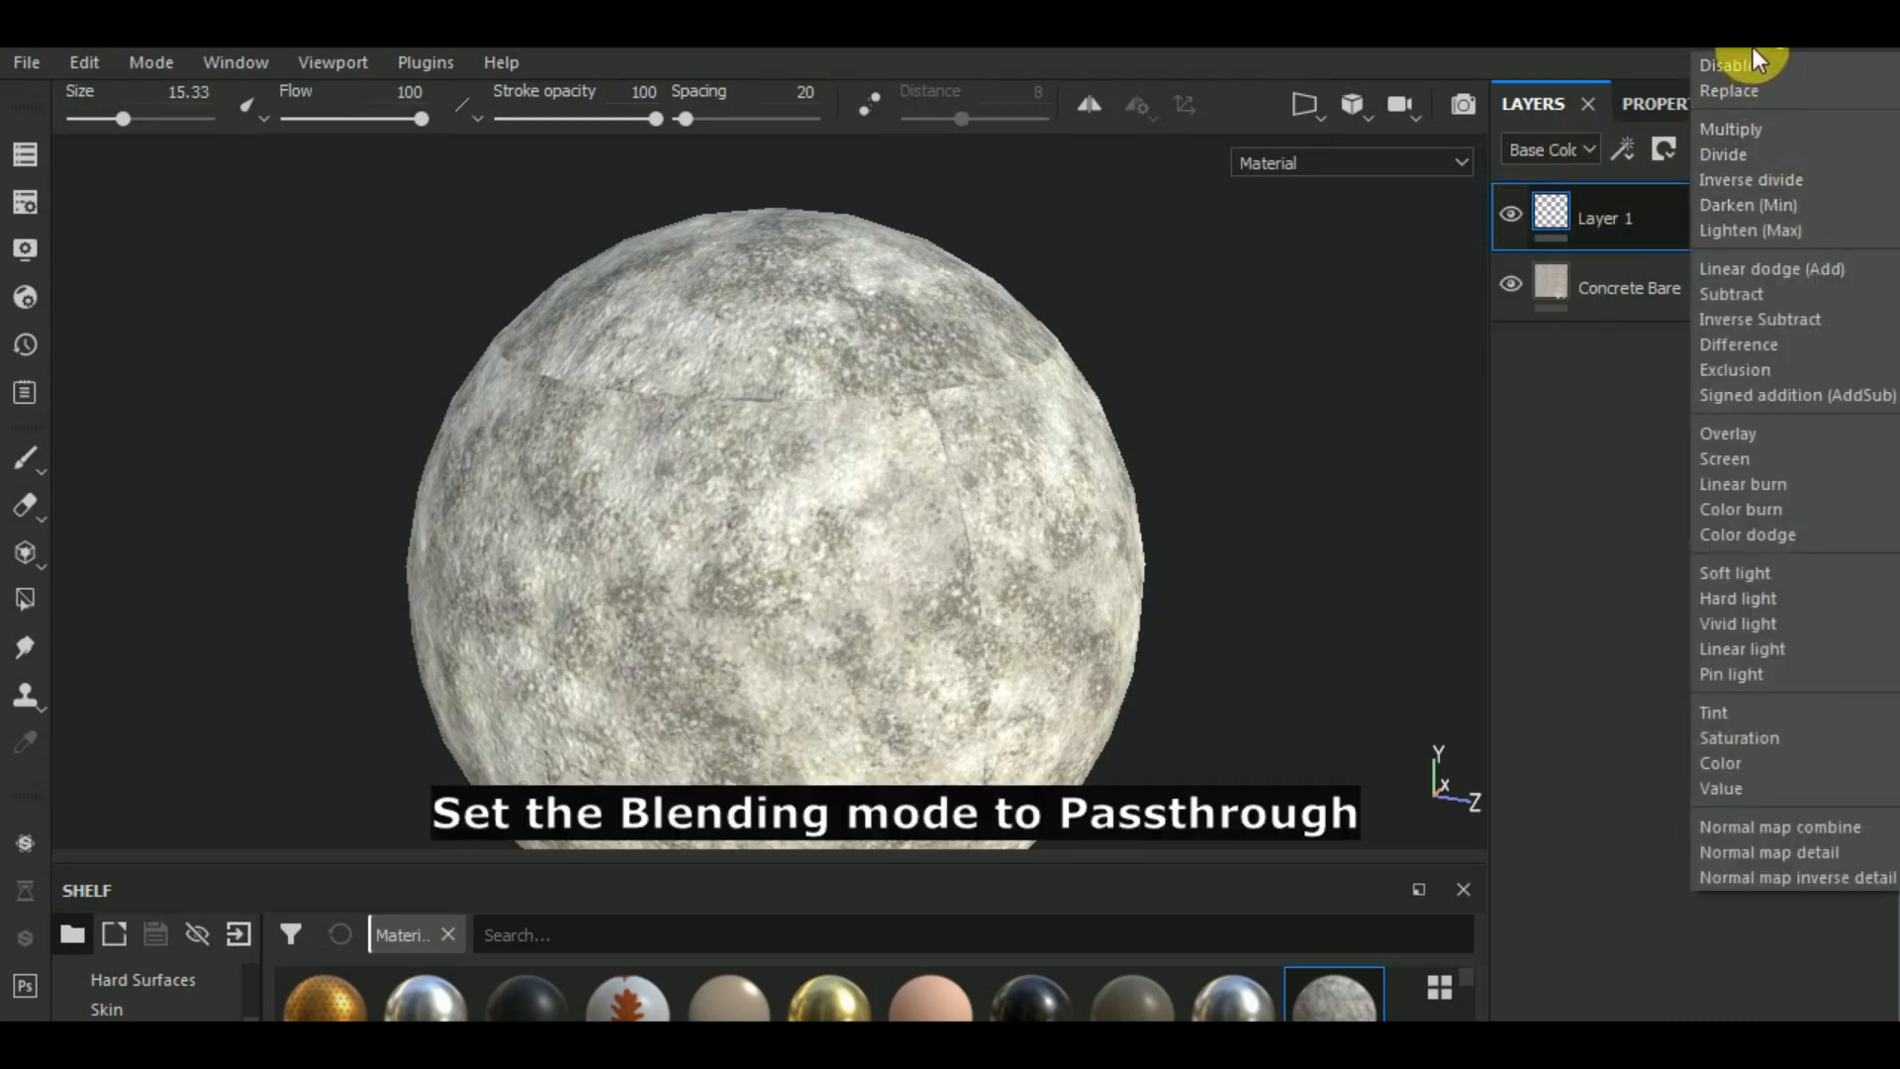
{"action": "left_click", "coordinate": [1785, 44]}
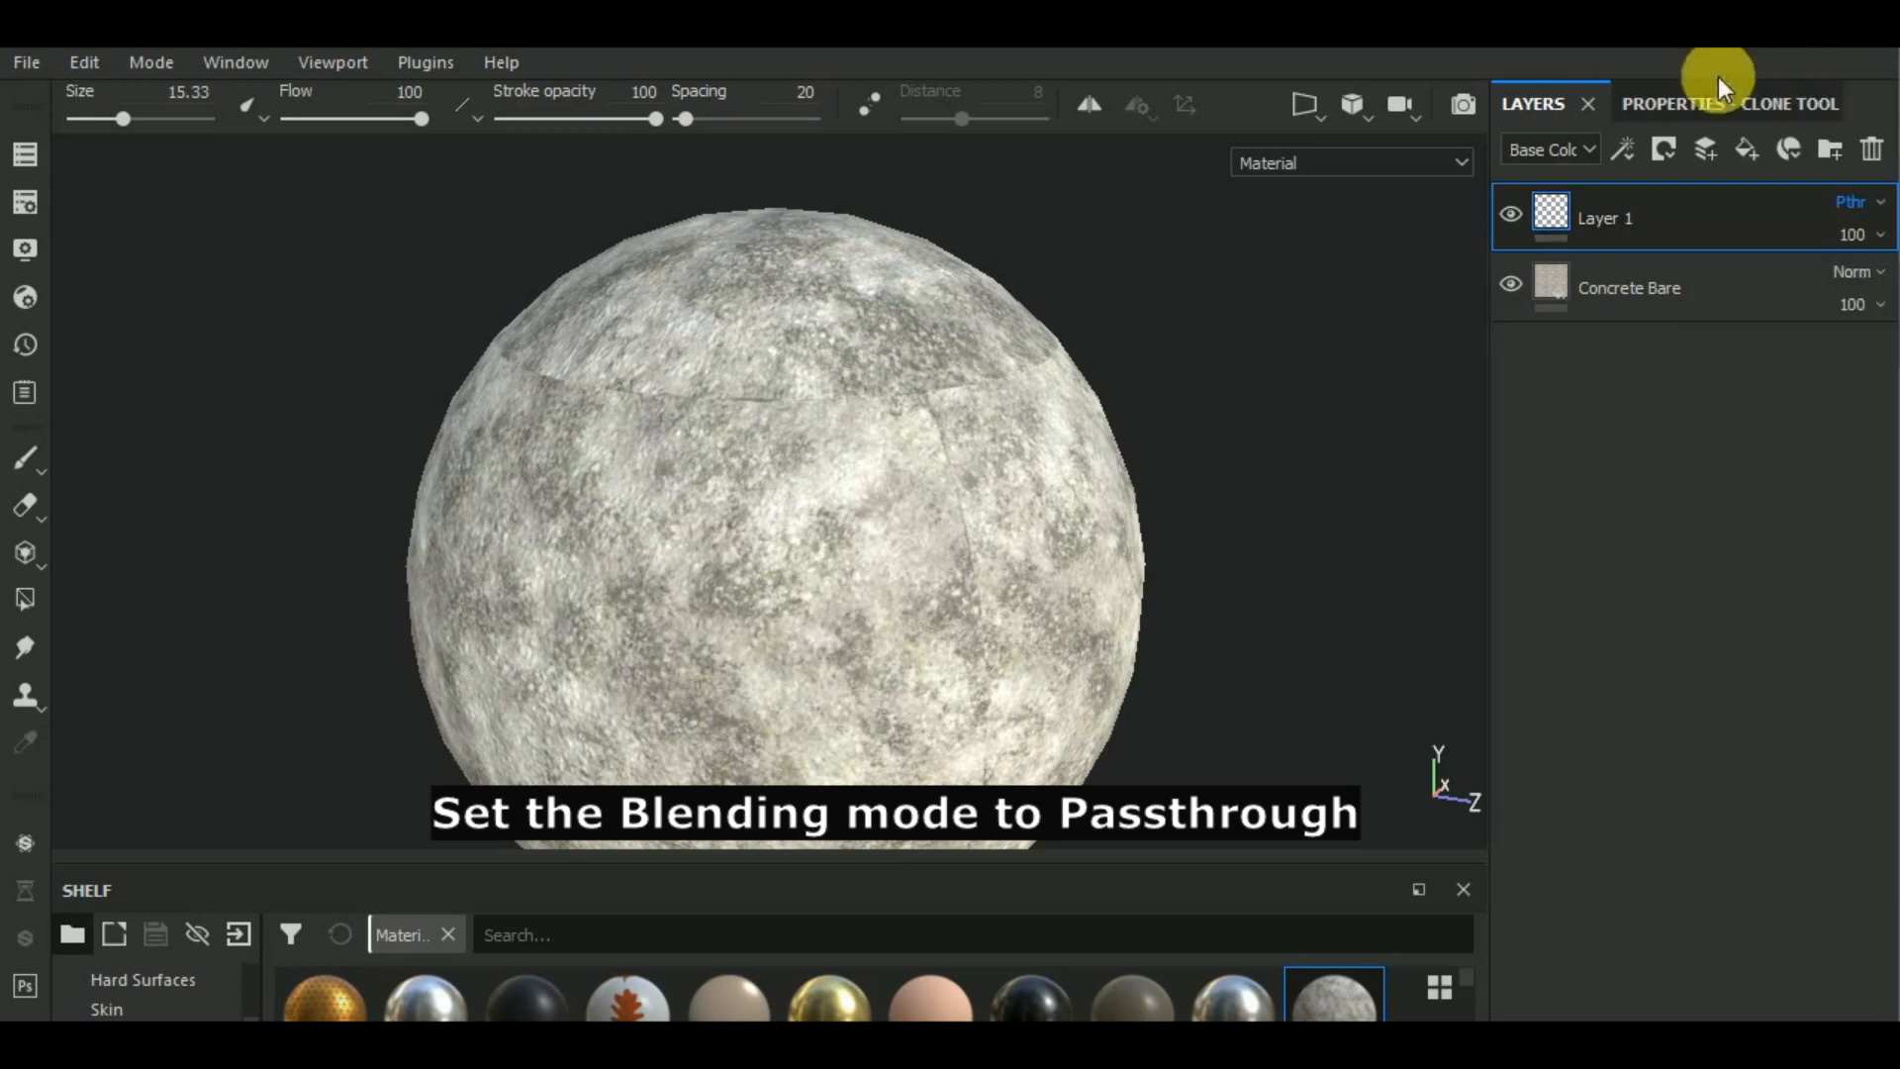
{"action": "left_click", "coordinate": [1584, 151]}
{"action": "left_click", "coordinate": [1530, 196]}
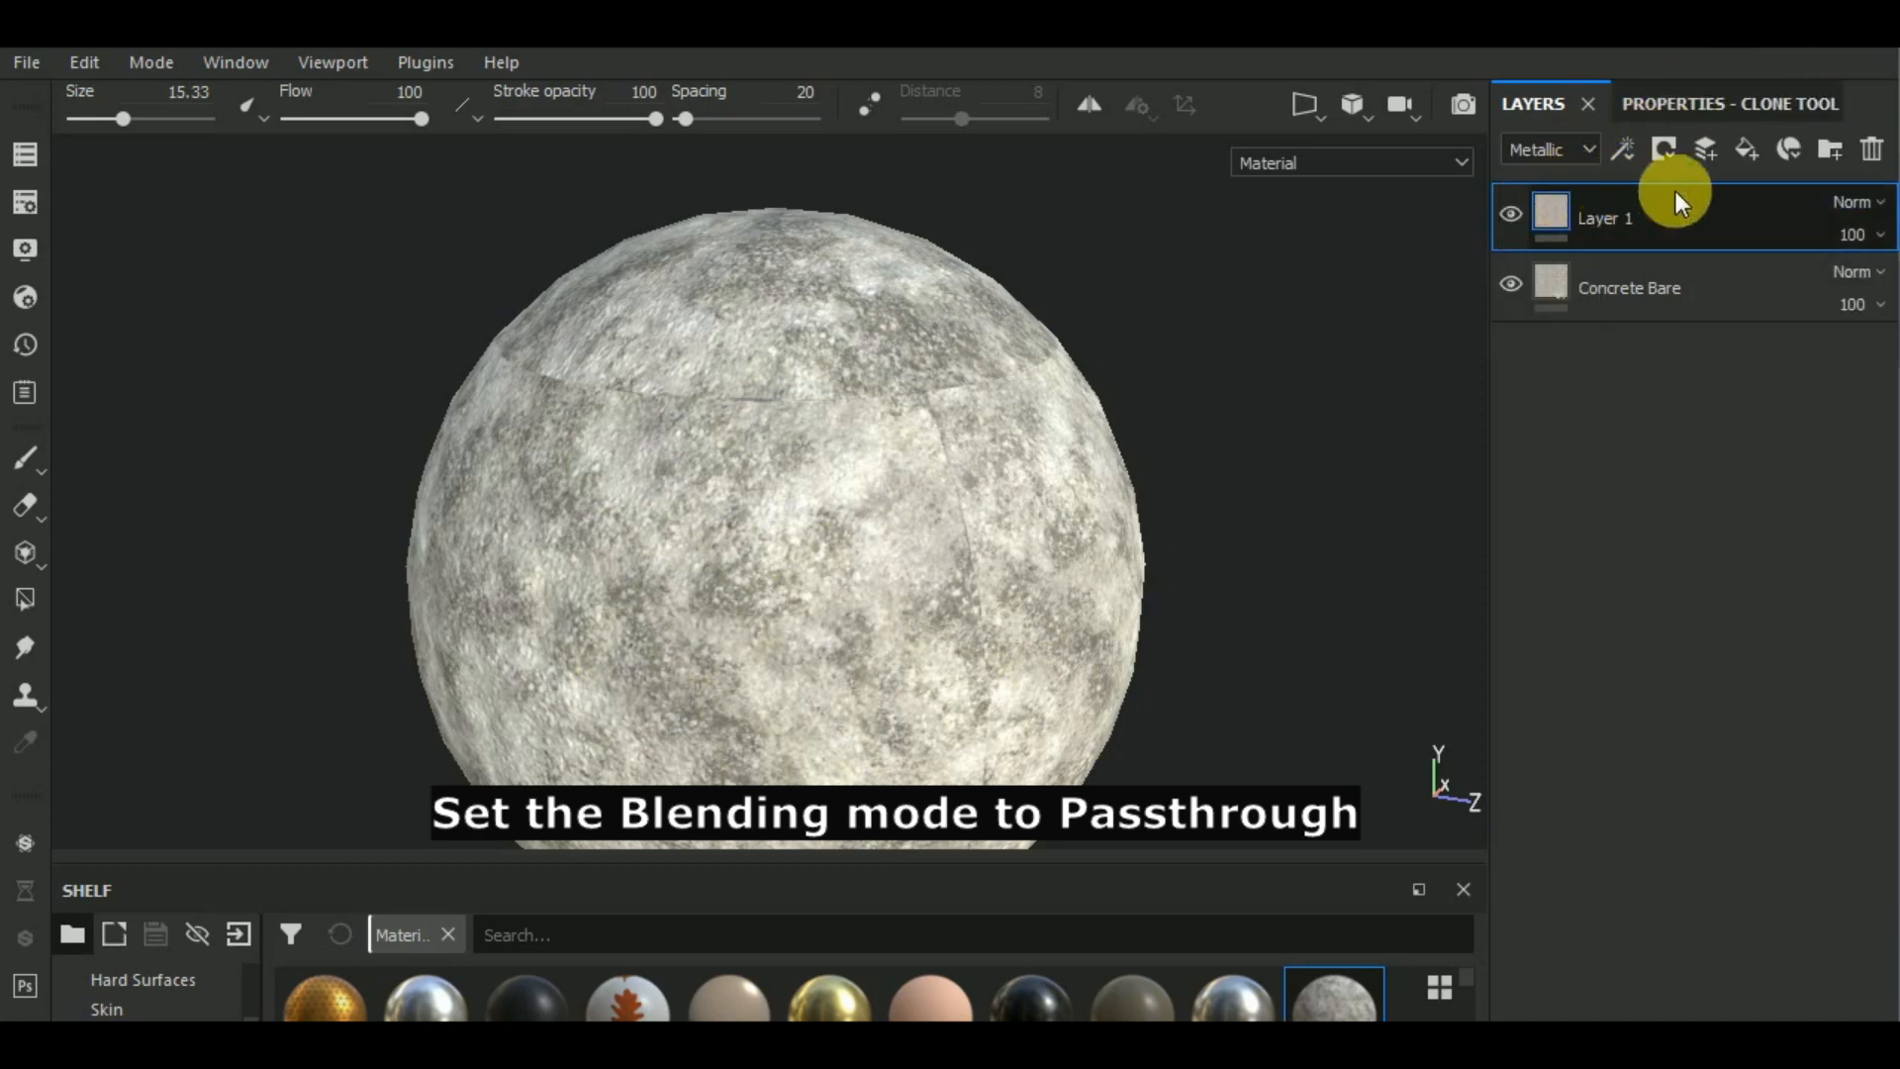
{"action": "left_click", "coordinate": [1867, 205]}
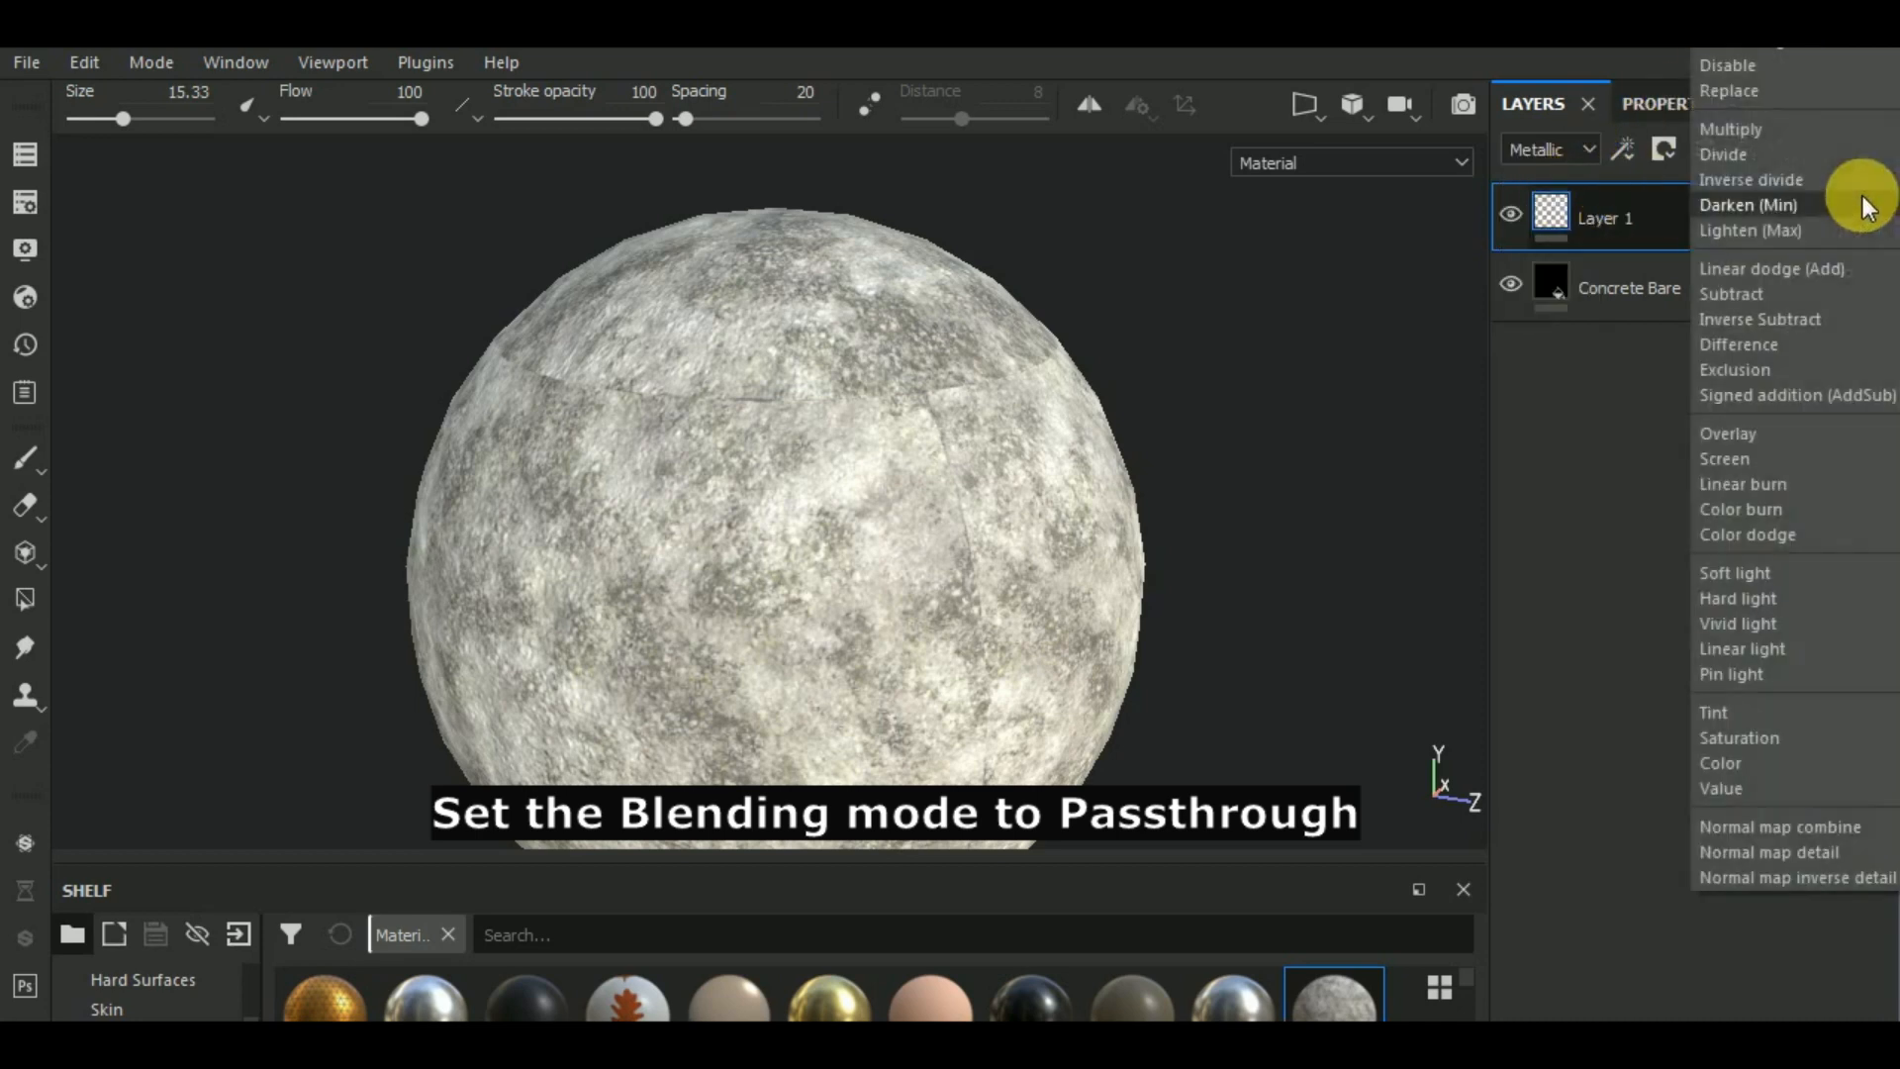
{"action": "left_click", "coordinate": [1779, 43]}
- Set Layer 1's blending mode to Passthrough for the Roughness channel and make Layer 1 the active layer
{"action": "left_click", "coordinate": [1579, 152]}
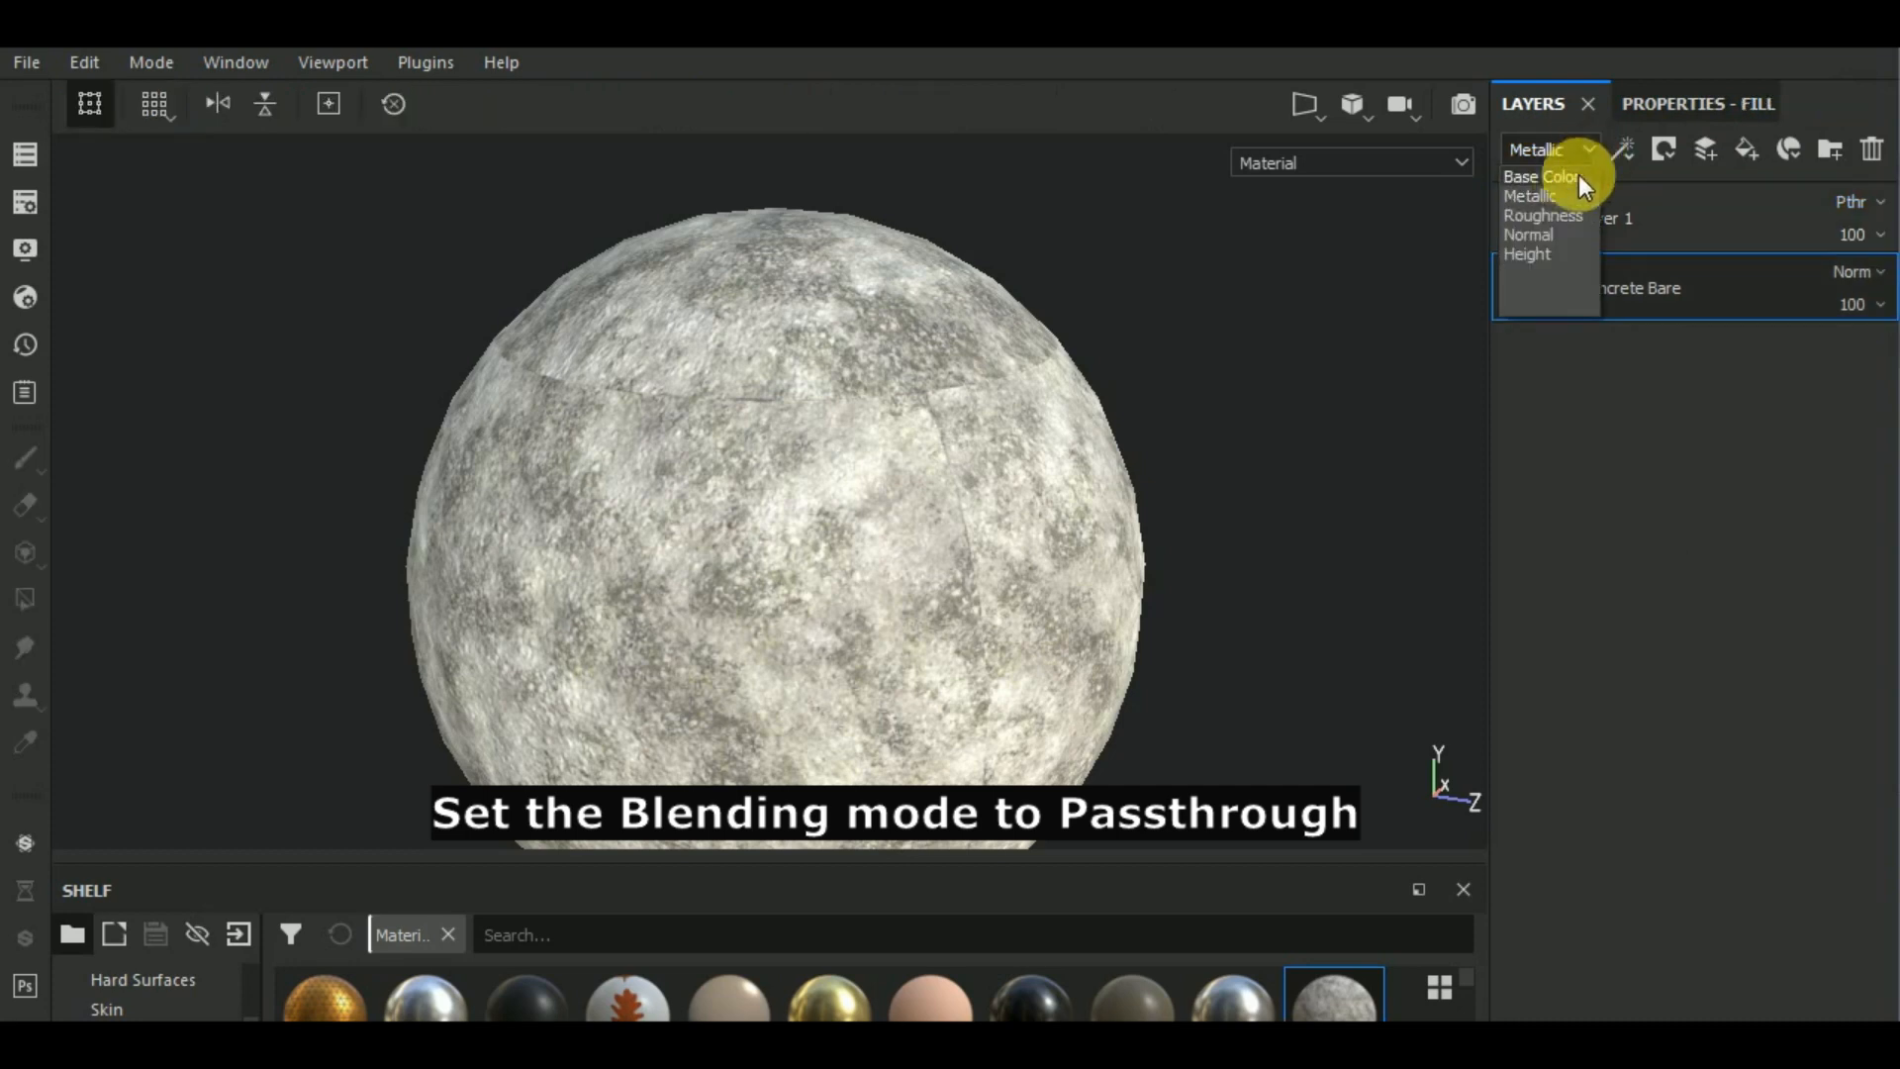
{"action": "left_click", "coordinate": [1544, 216]}
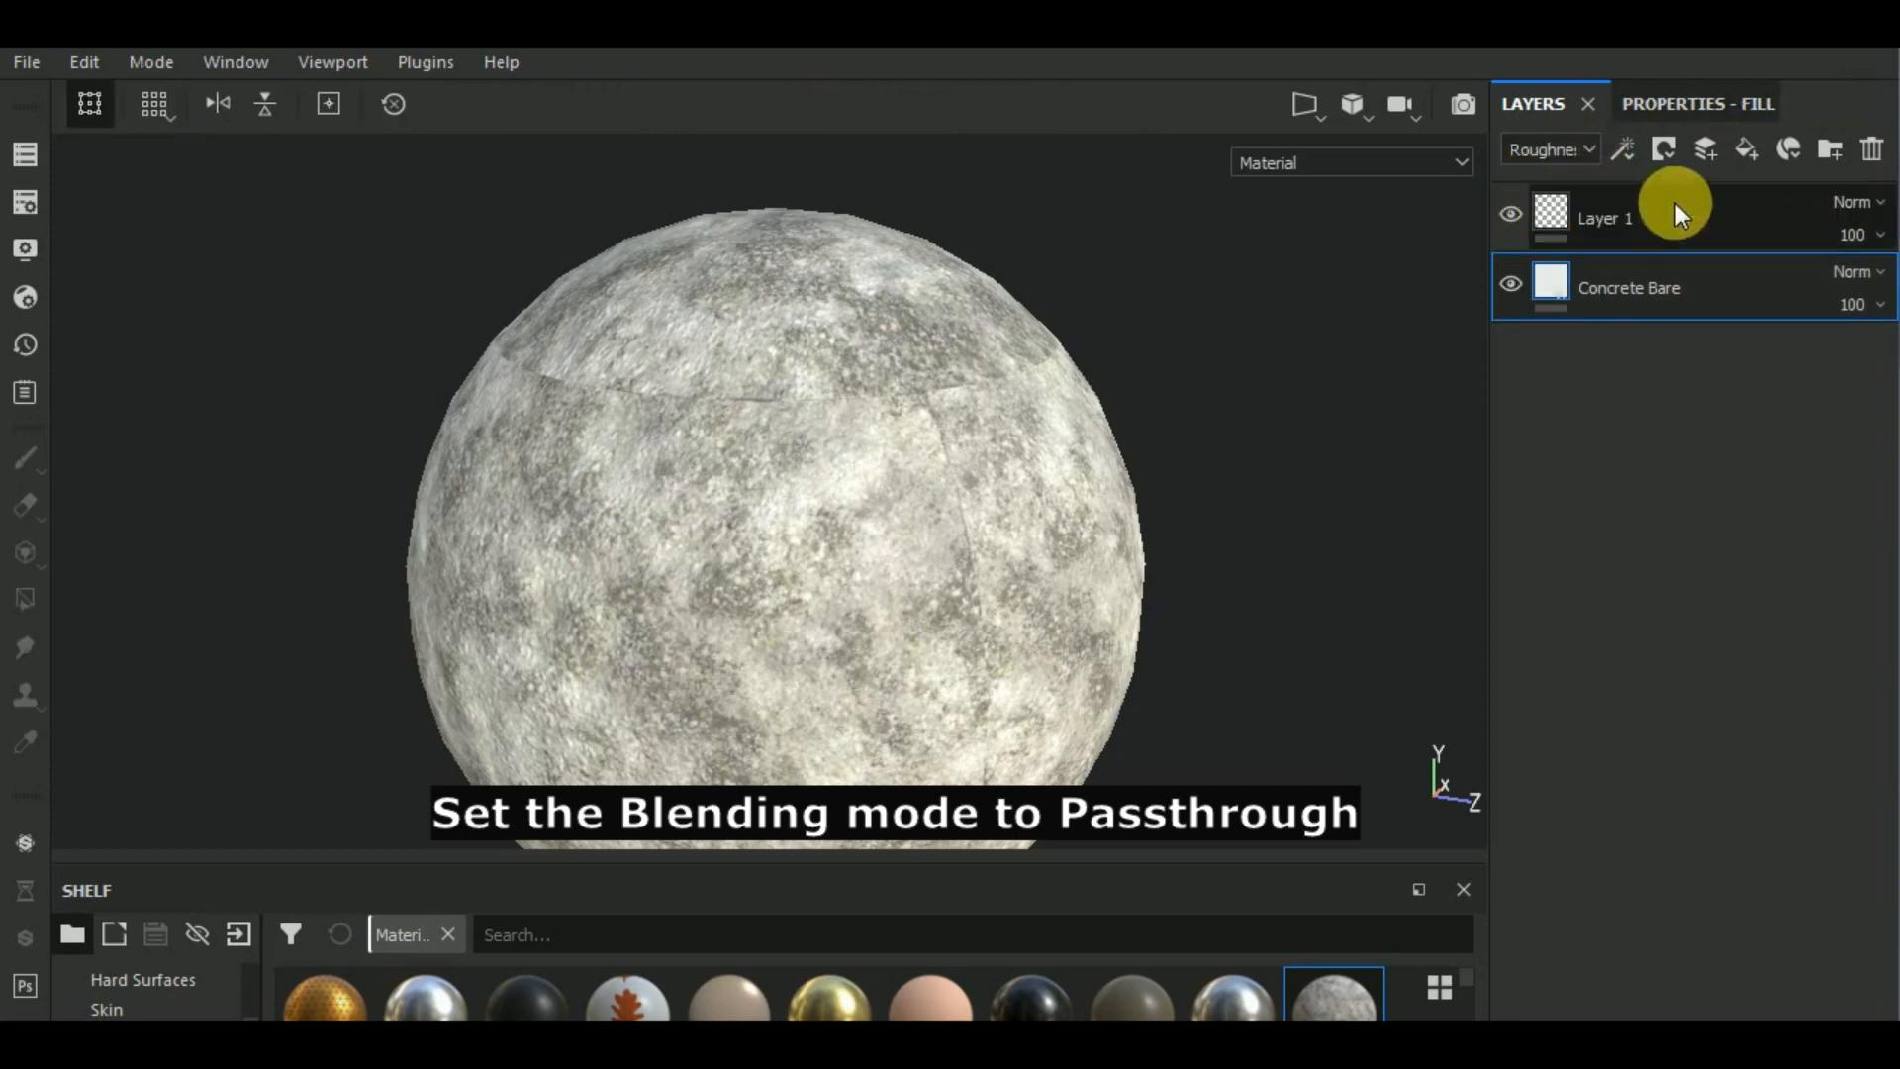
{"action": "left_click", "coordinate": [1861, 202]}
{"action": "left_click", "coordinate": [1773, 49]}
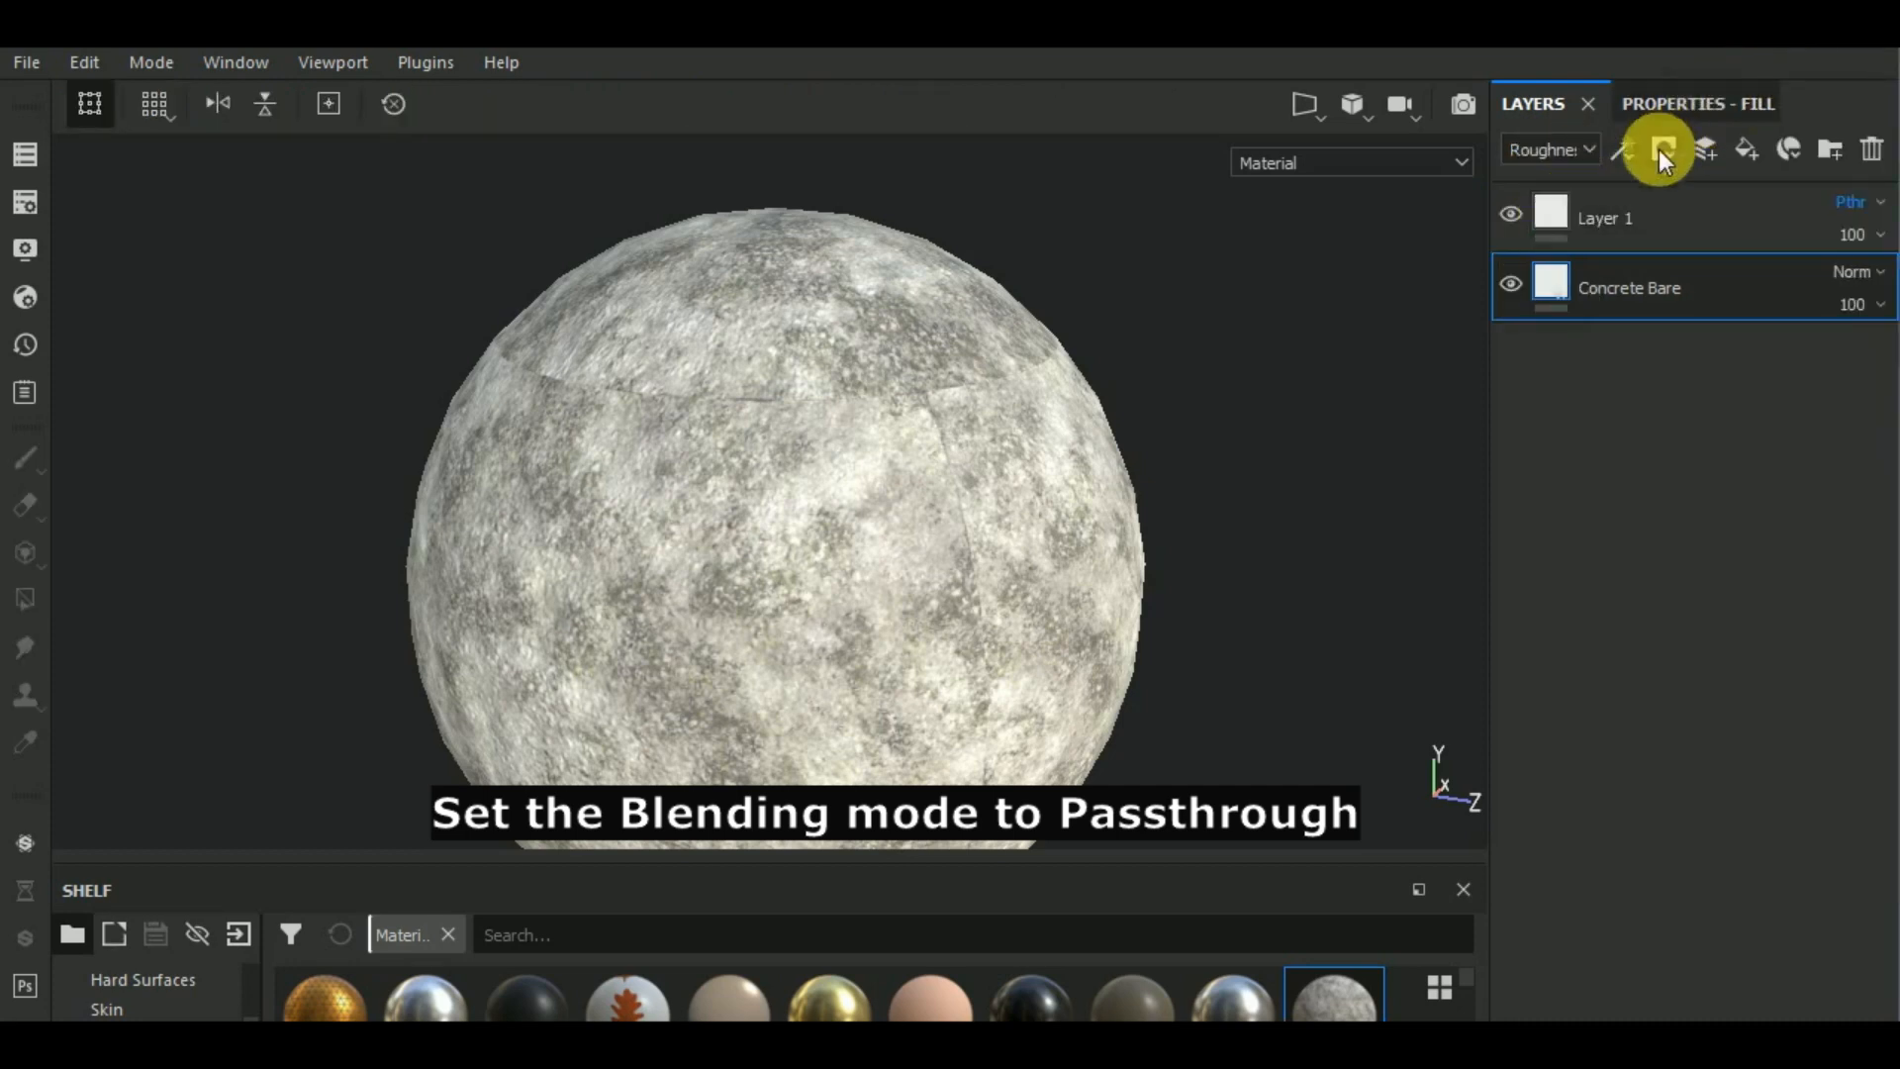
{"action": "left_click", "coordinate": [1554, 153]}
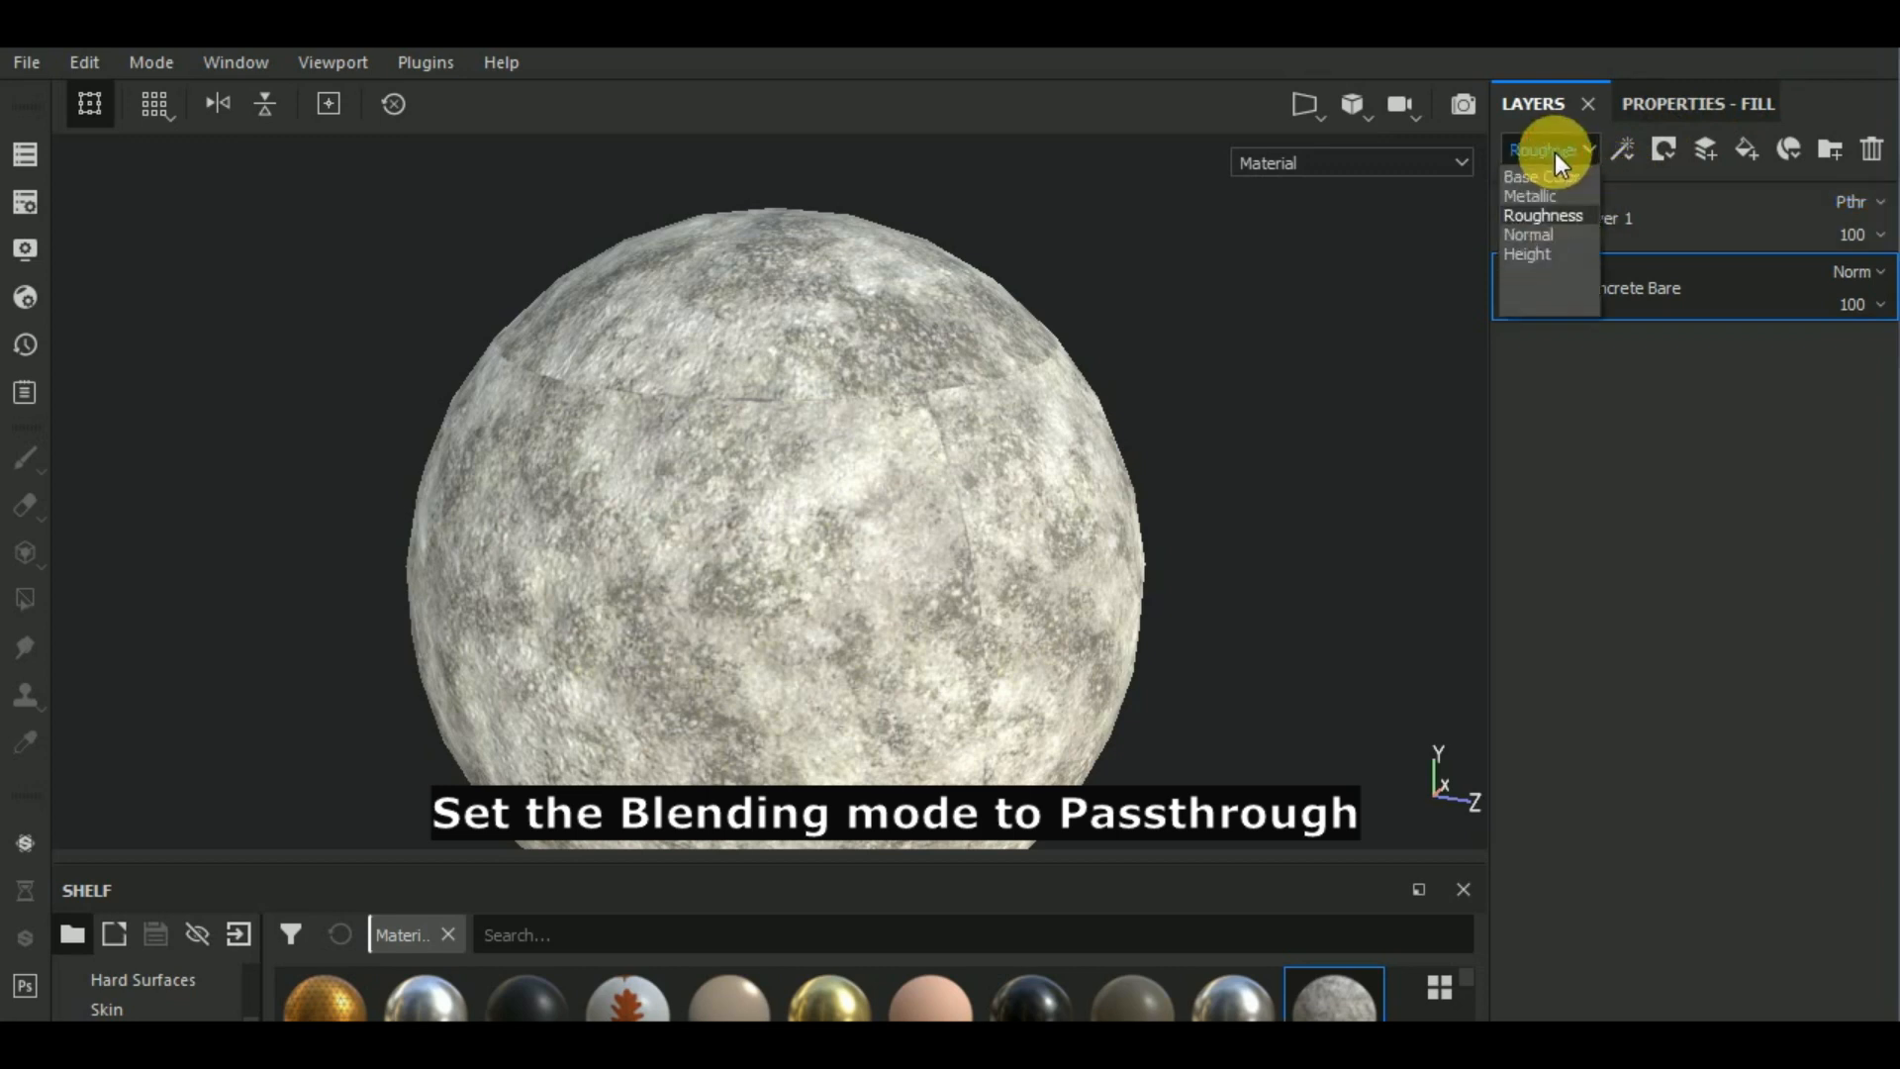
{"action": "left_click", "coordinate": [1696, 219]}
{"action": "key", "text": "6"}
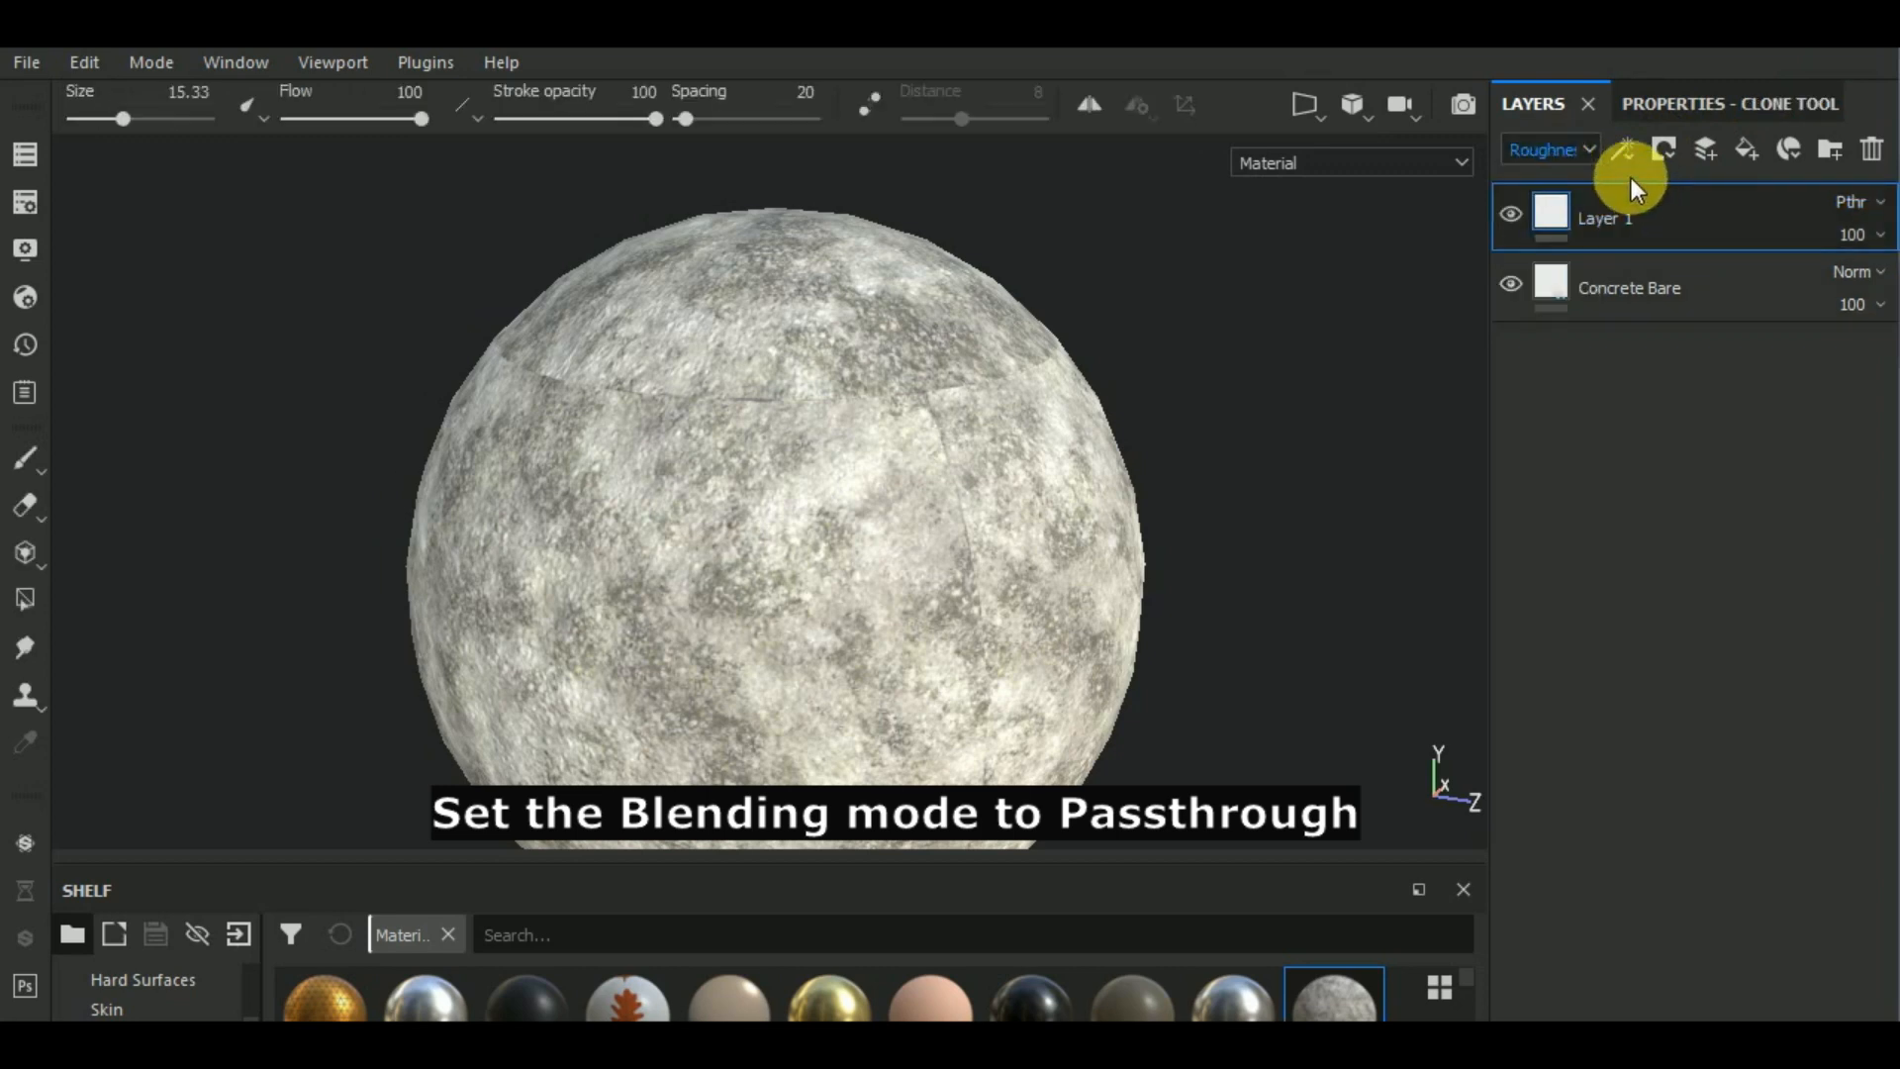
- Set Layer 1's blending mode to Passthrough for the Normal and Height channels
{"action": "left_click", "coordinate": [1587, 149]}
{"action": "left_click", "coordinate": [1560, 220]}
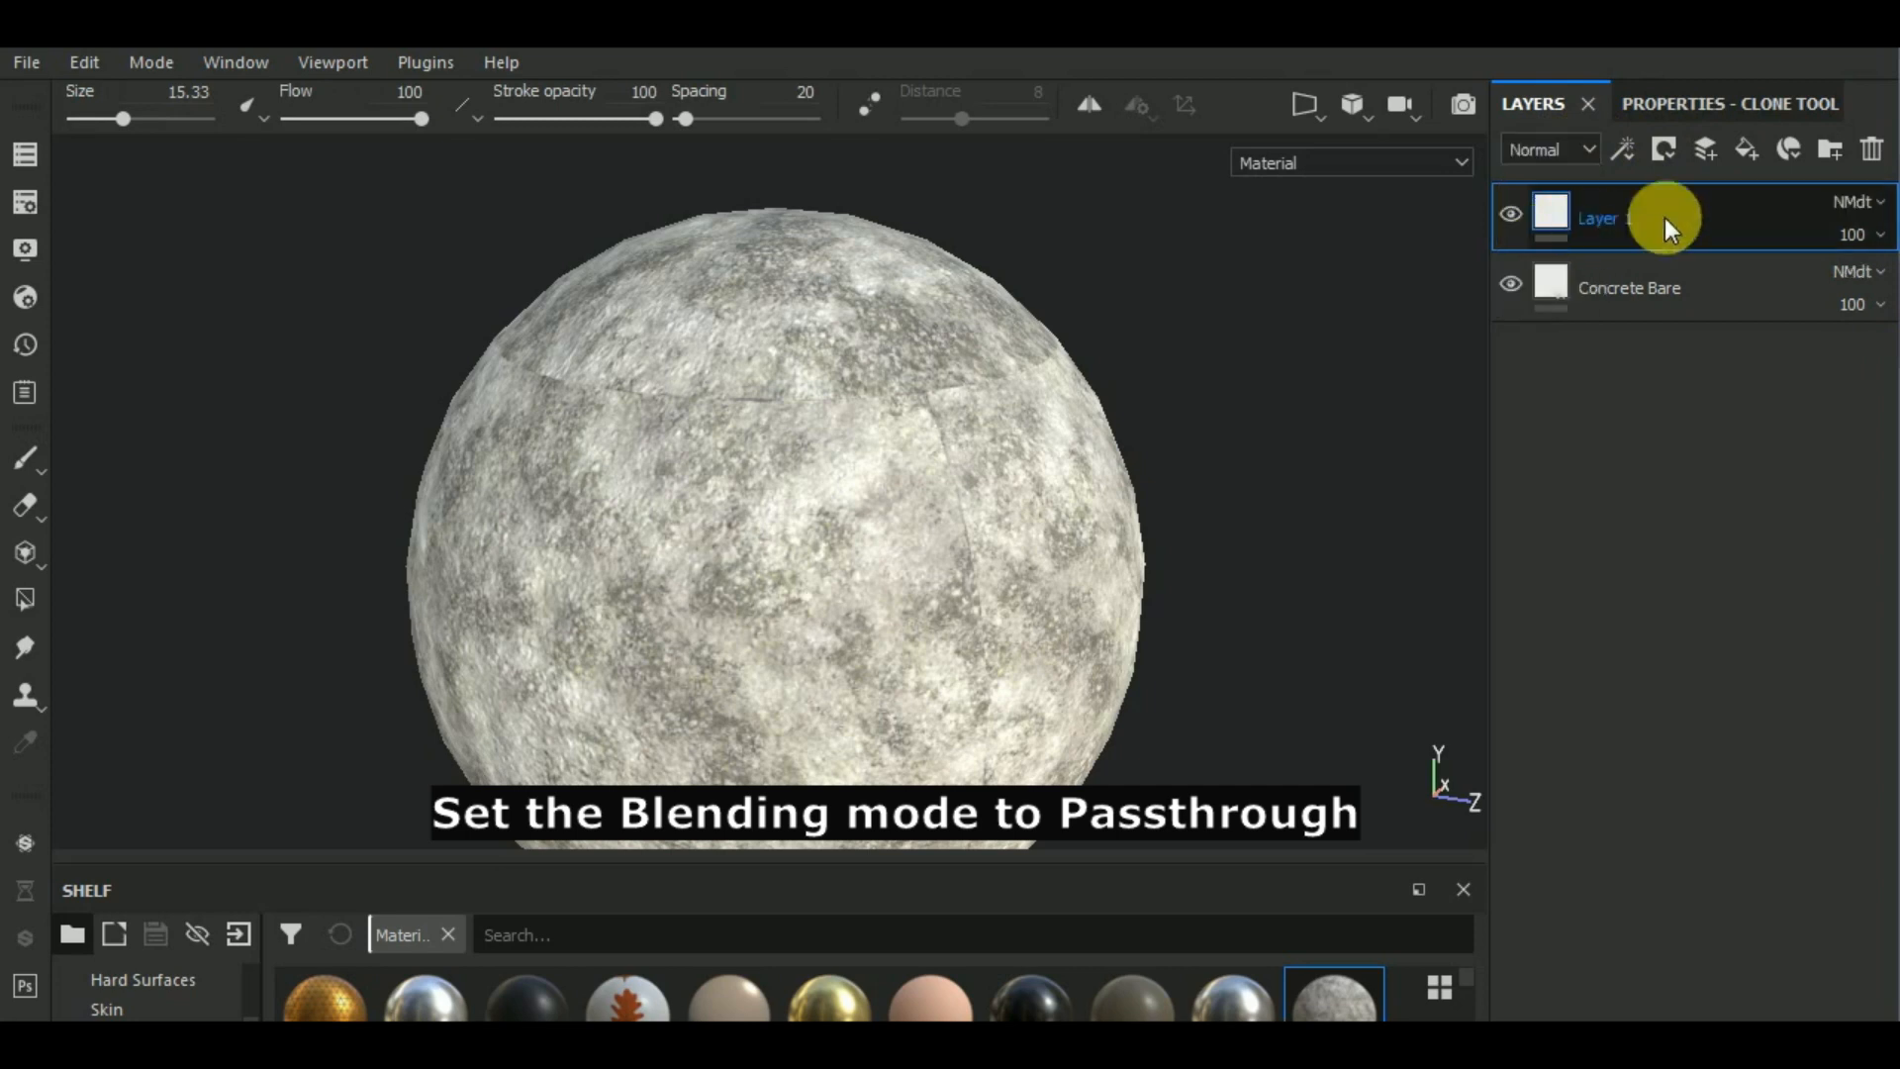
{"action": "left_click", "coordinate": [1886, 205]}
{"action": "left_click", "coordinate": [1782, 50]}
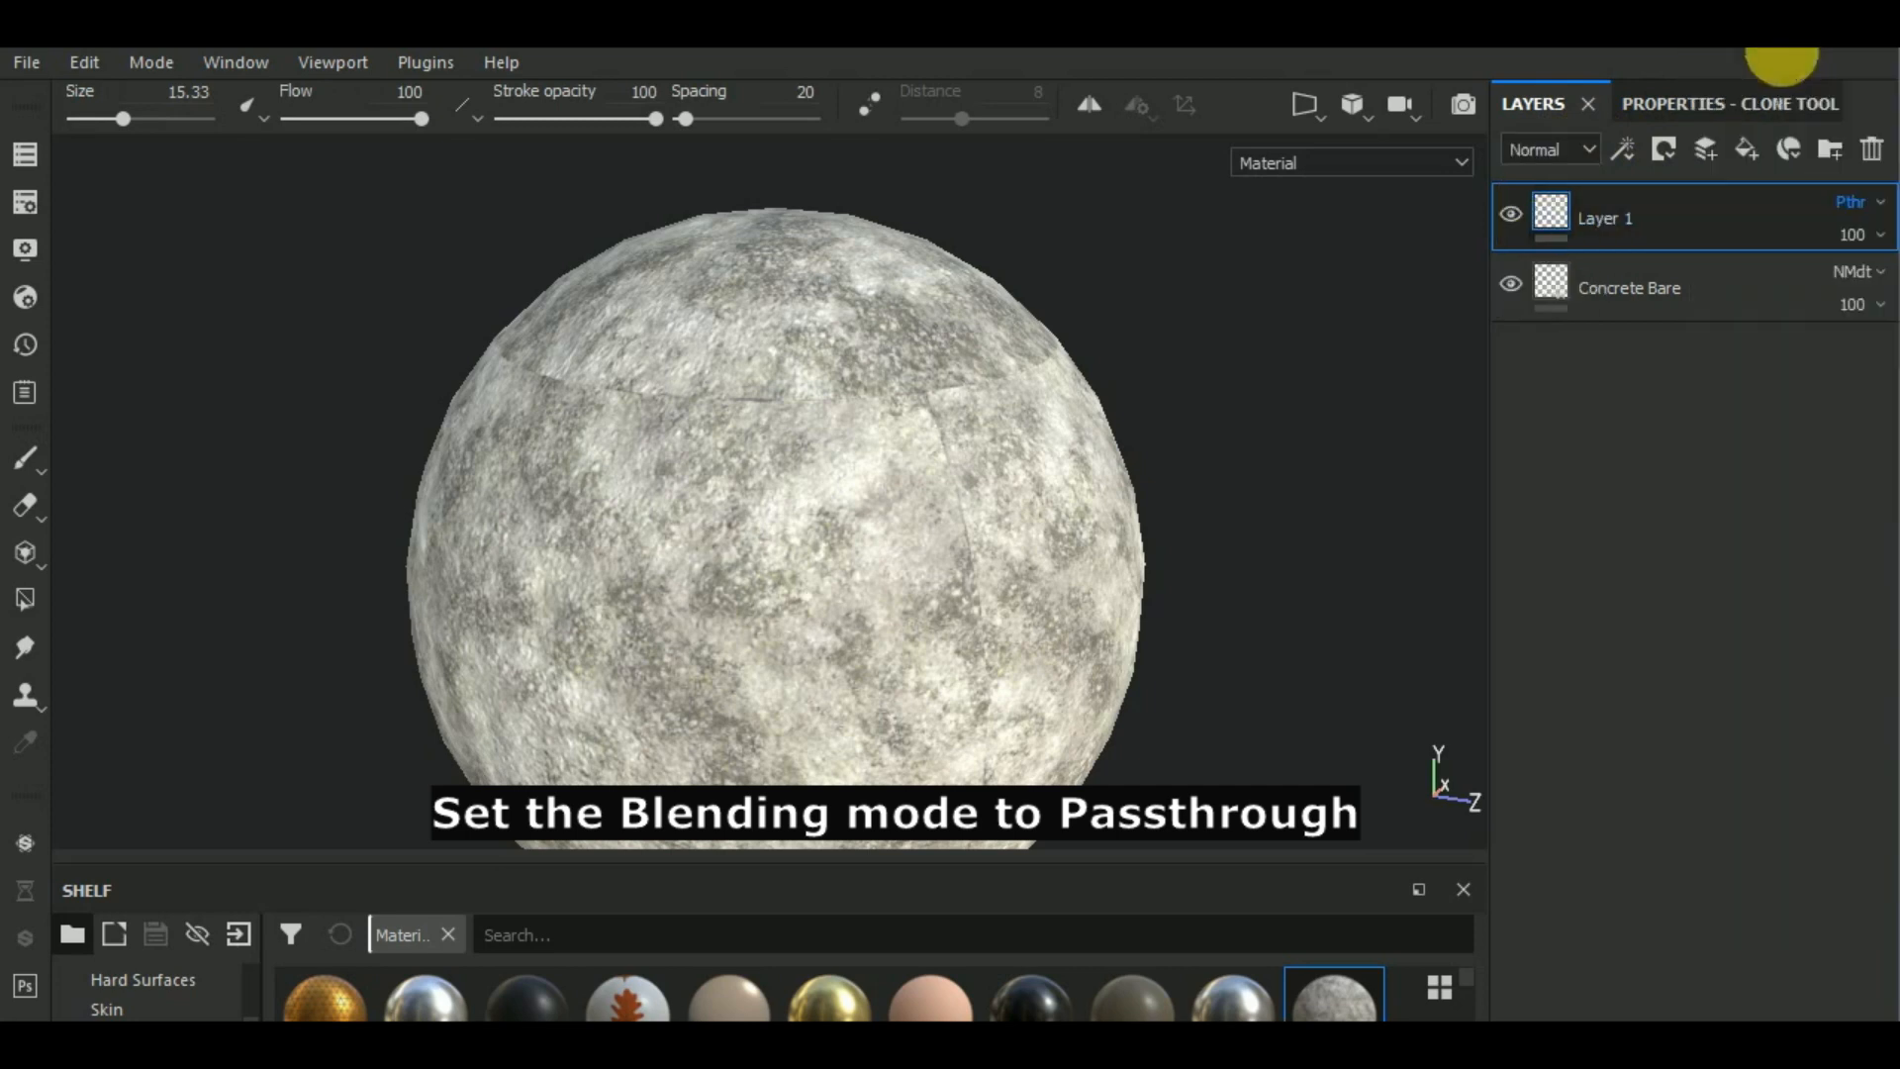
{"action": "left_click", "coordinate": [1587, 146]}
{"action": "left_click", "coordinate": [1552, 247]}
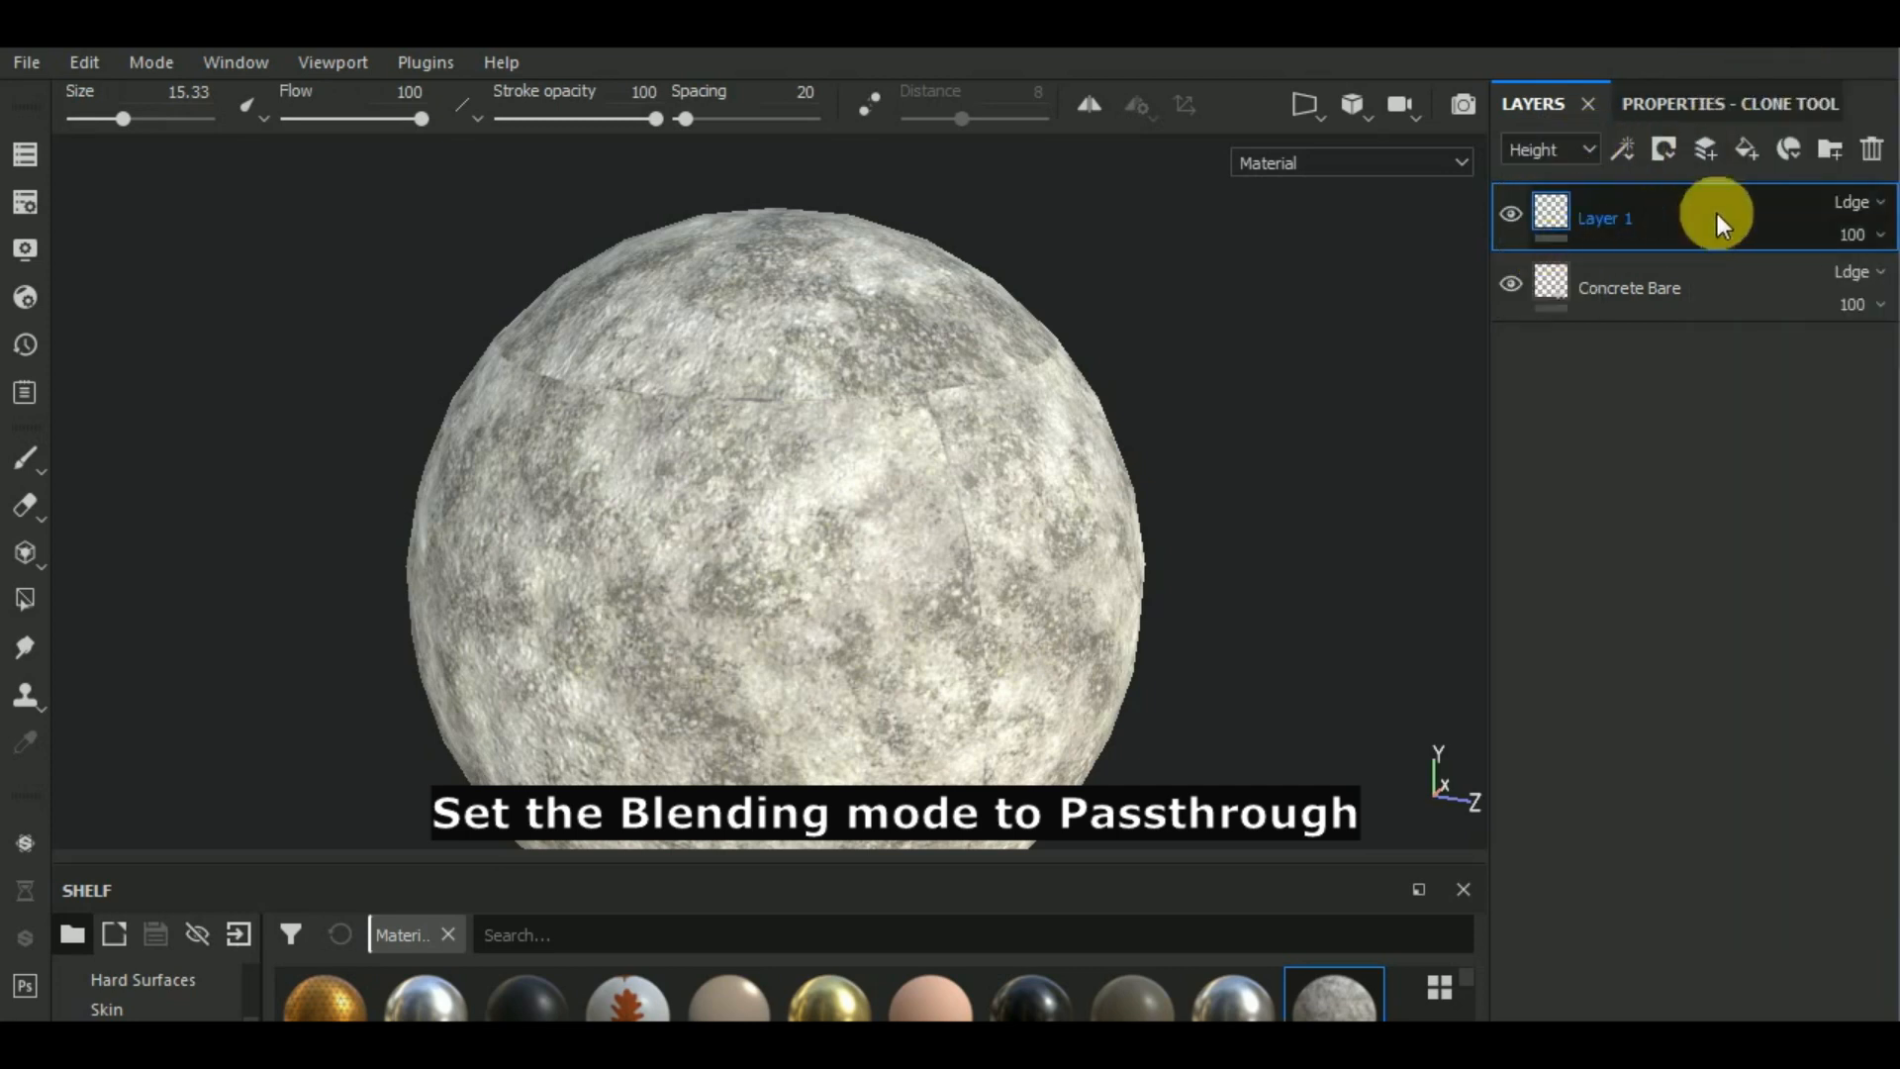
{"action": "left_click", "coordinate": [1880, 205]}
{"action": "left_click", "coordinate": [1786, 55]}
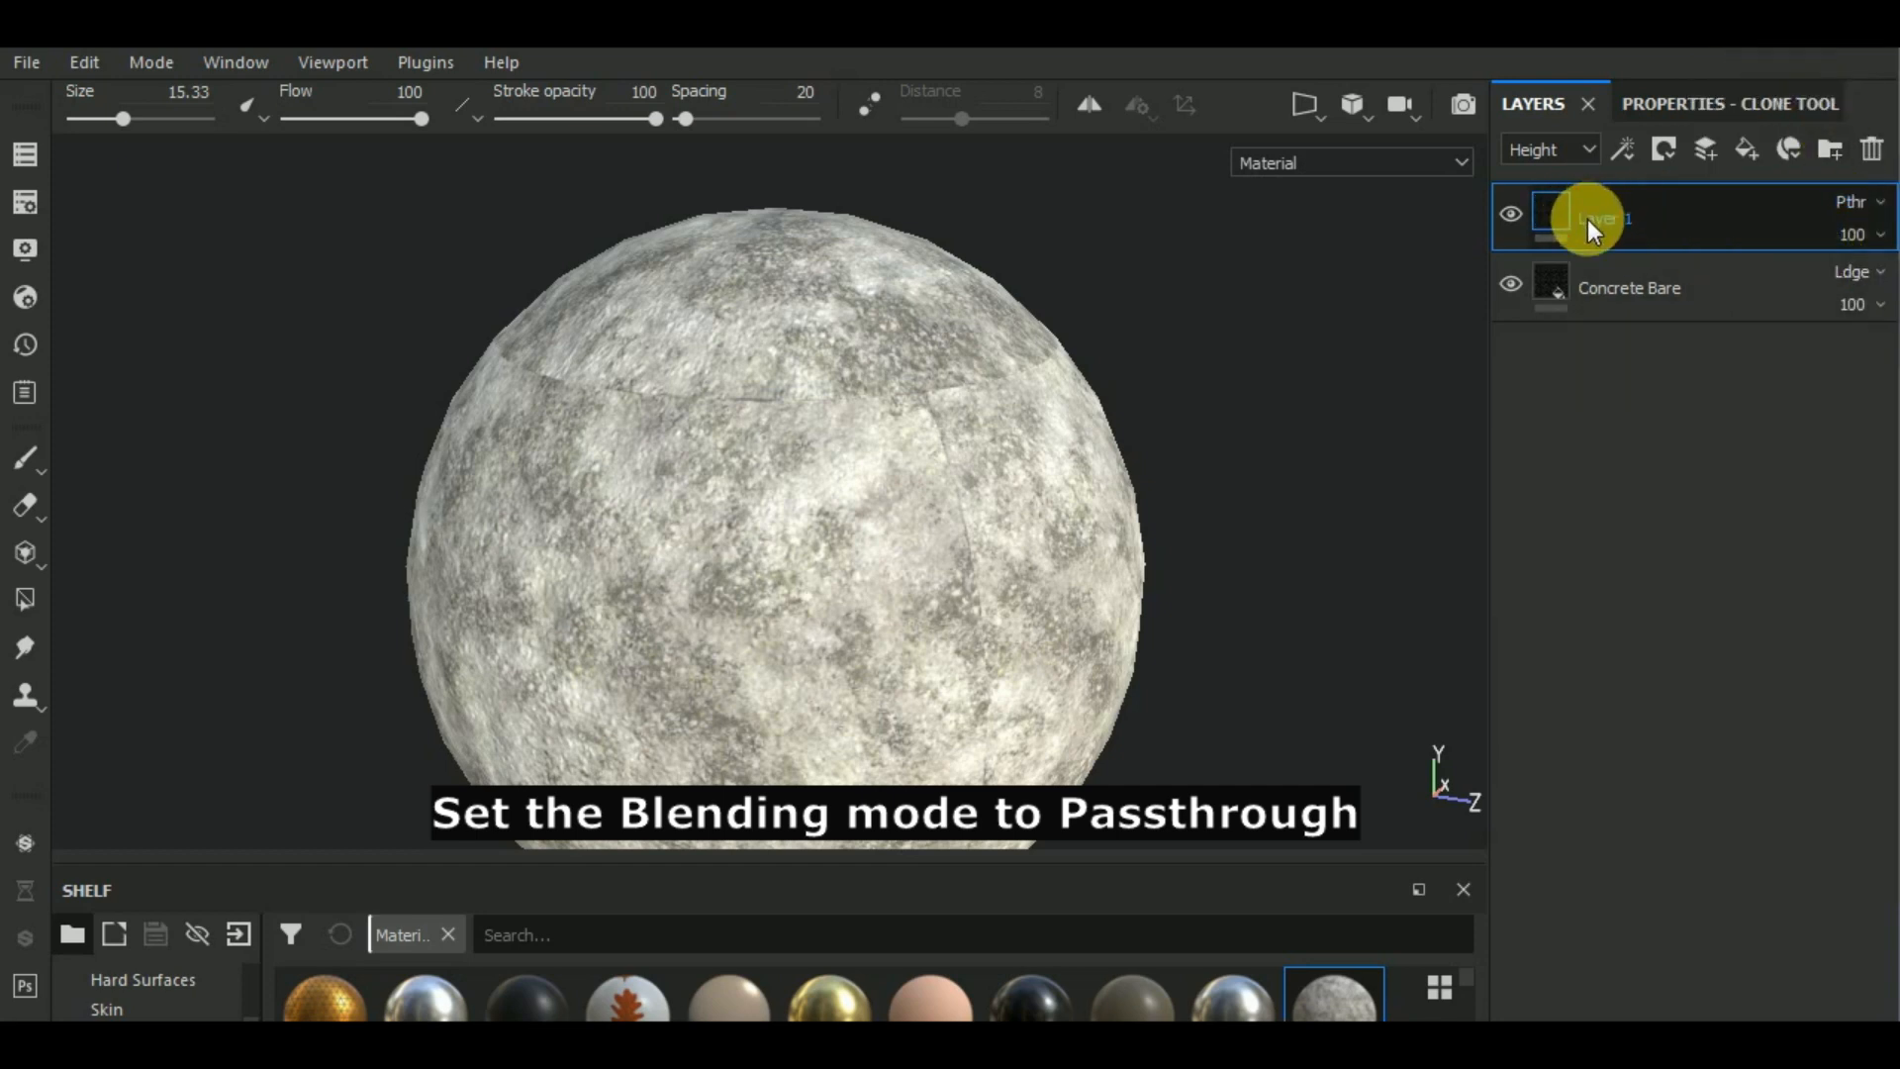
- Check Layer 1's blending mode in each channel, from Base Color through Metallic, Roughness and Normal to Height
{"action": "left_click", "coordinate": [1558, 152]}
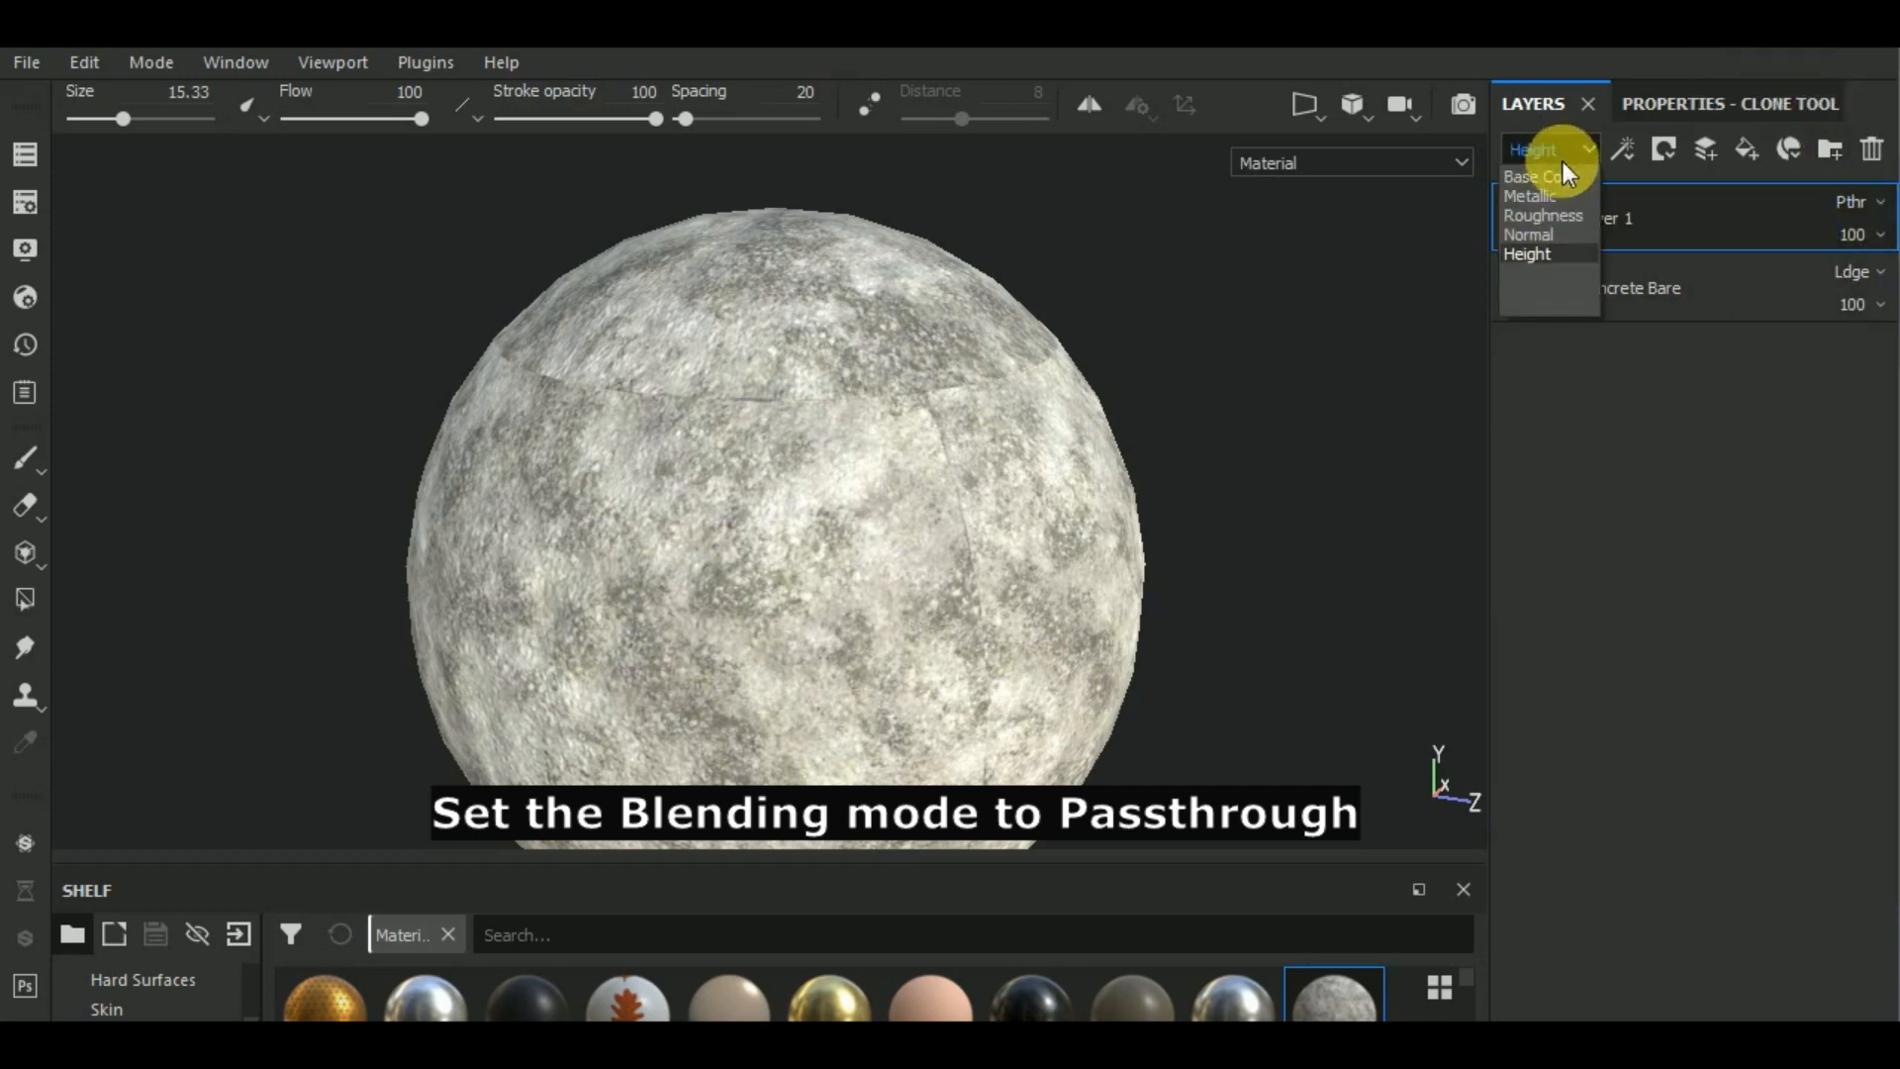
{"action": "left_click", "coordinate": [1560, 171]}
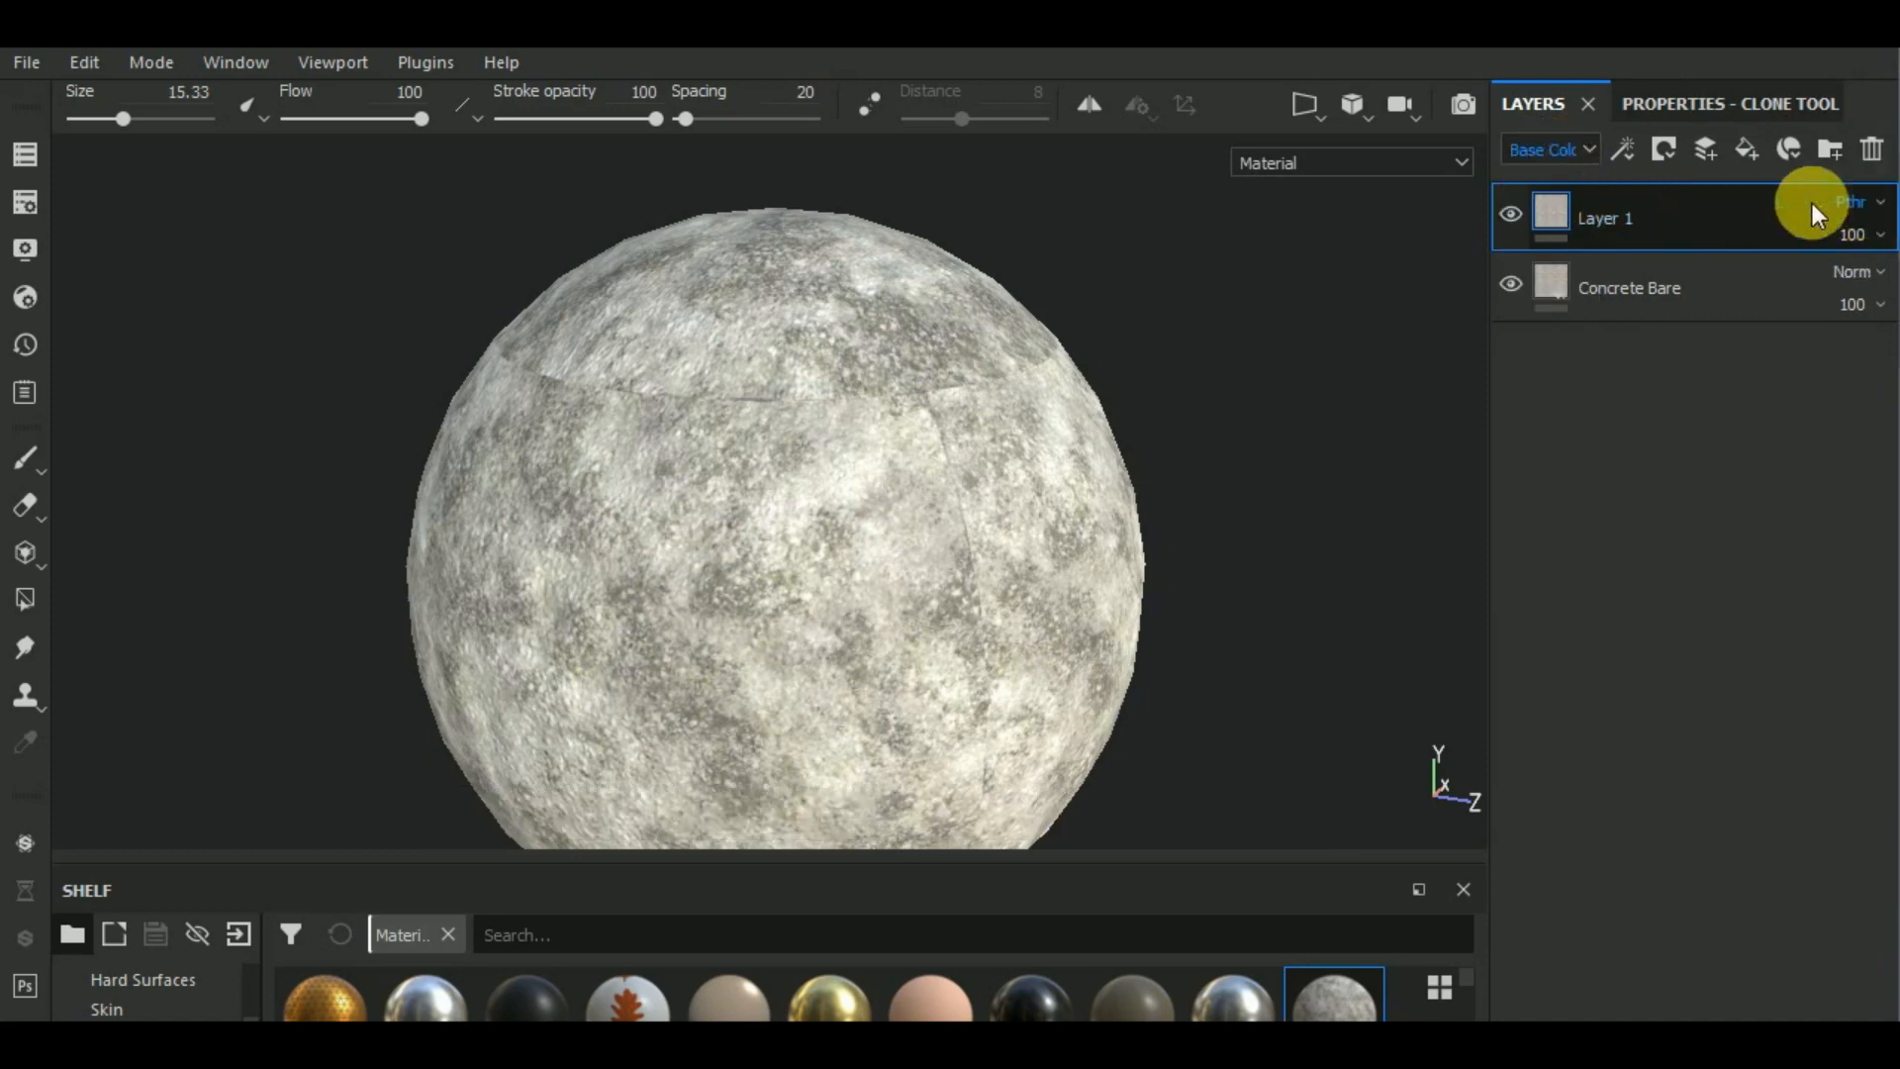
{"action": "left_click", "coordinate": [1588, 149]}
{"action": "left_click", "coordinate": [1573, 192]}
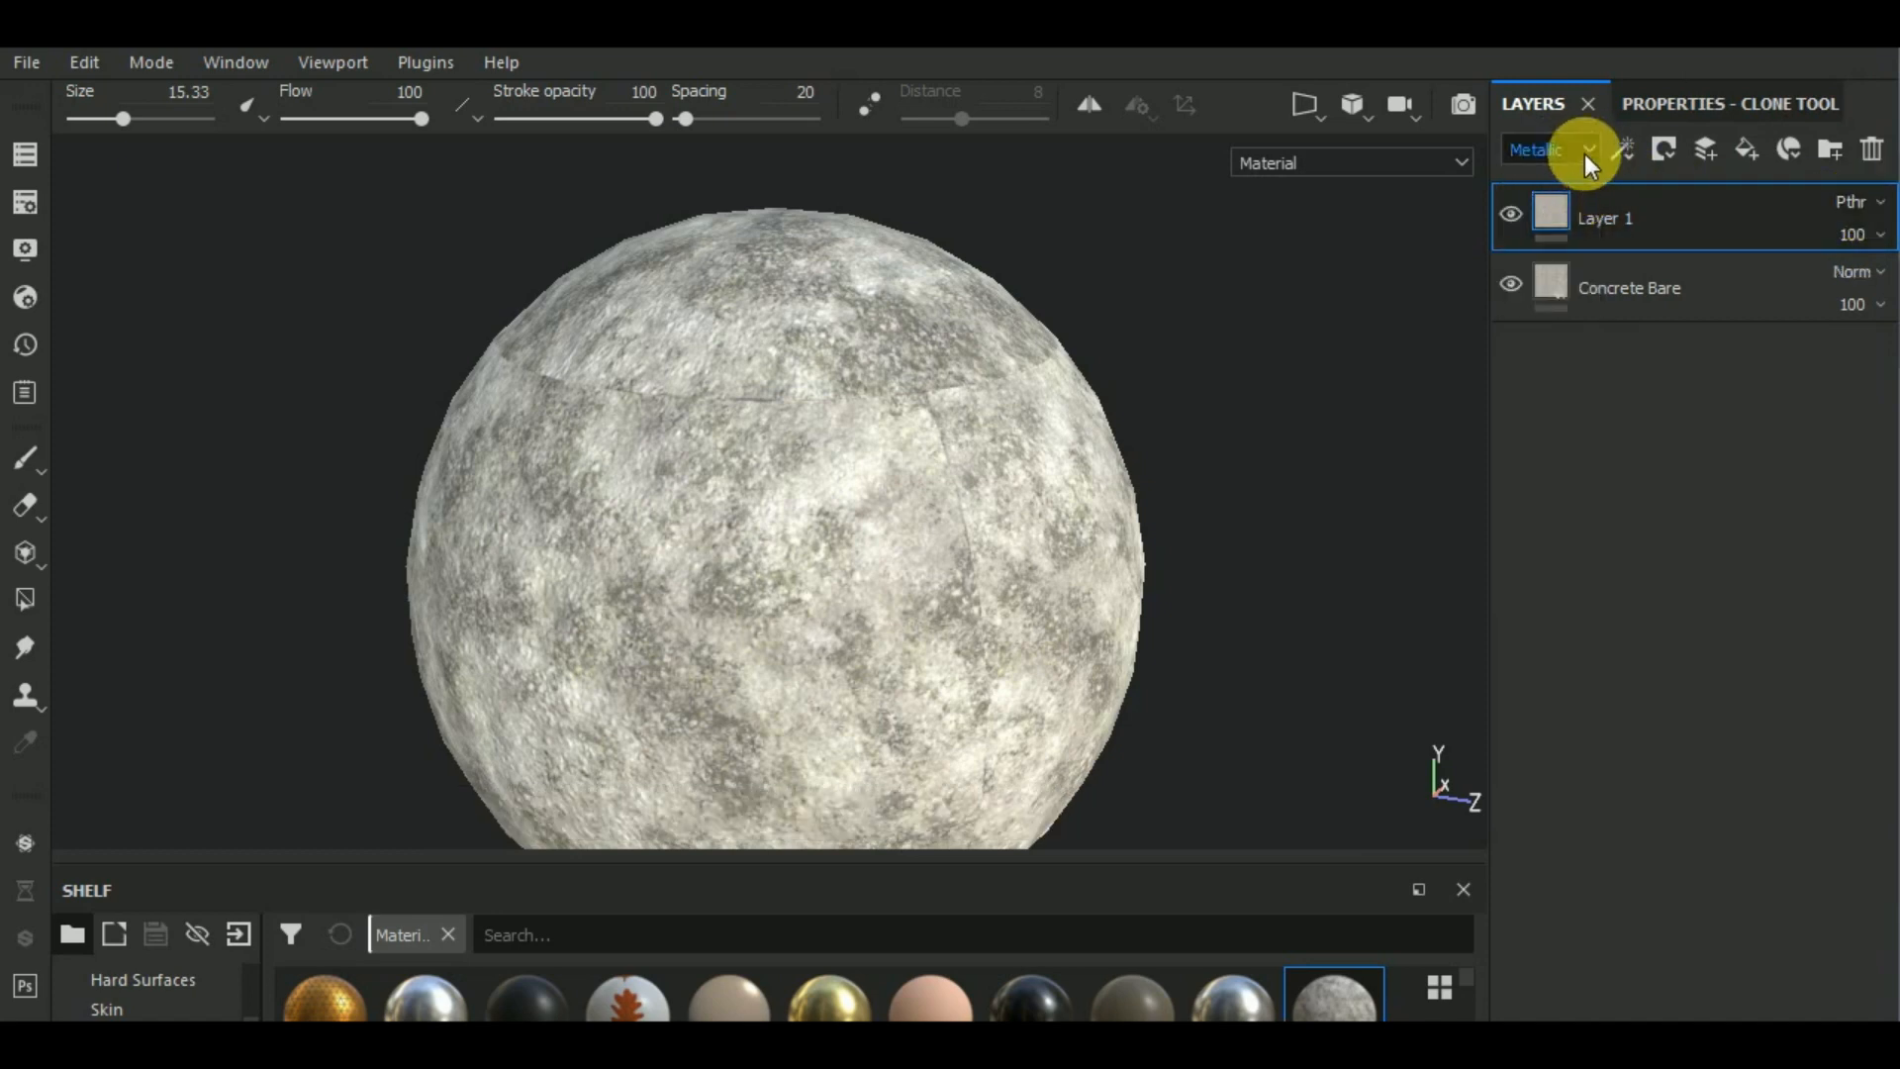
{"action": "left_click", "coordinate": [1584, 153]}
{"action": "left_click", "coordinate": [1570, 212]}
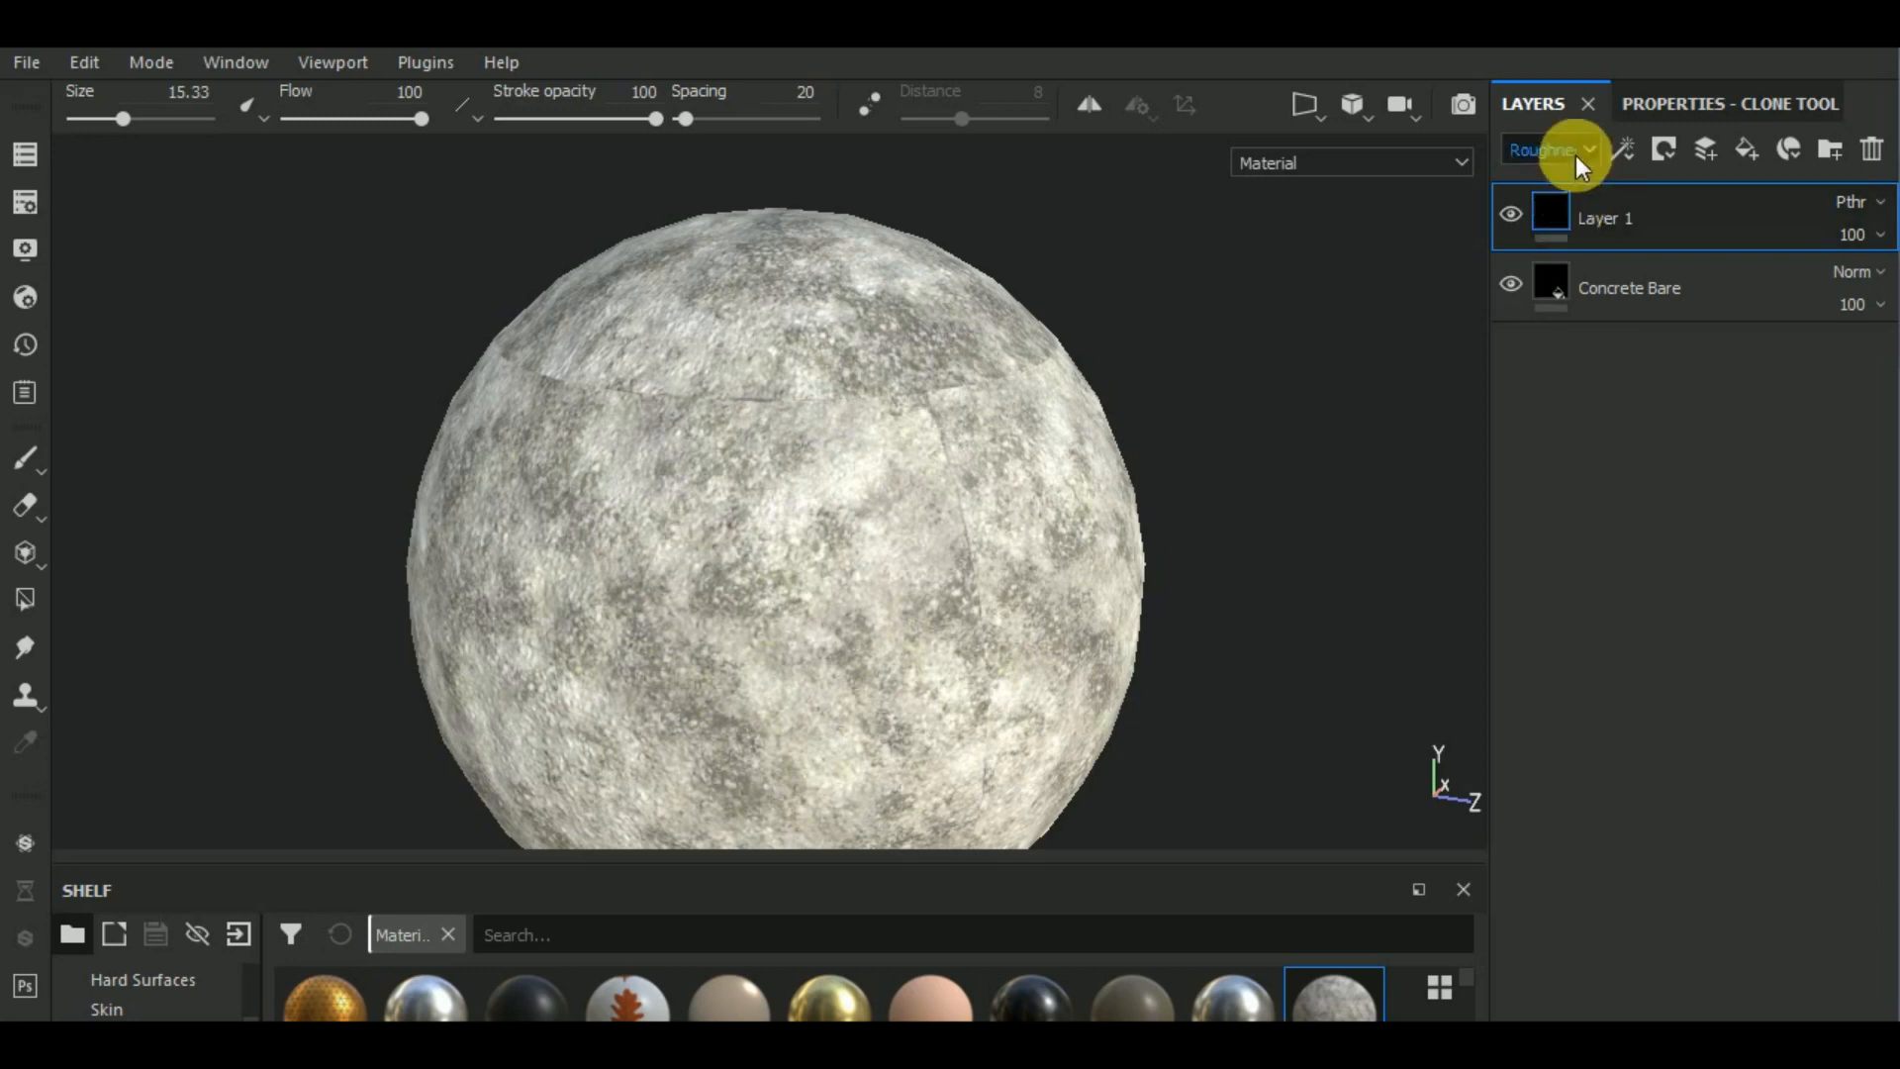
{"action": "left_click", "coordinate": [1575, 154]}
{"action": "left_click", "coordinate": [1554, 233]}
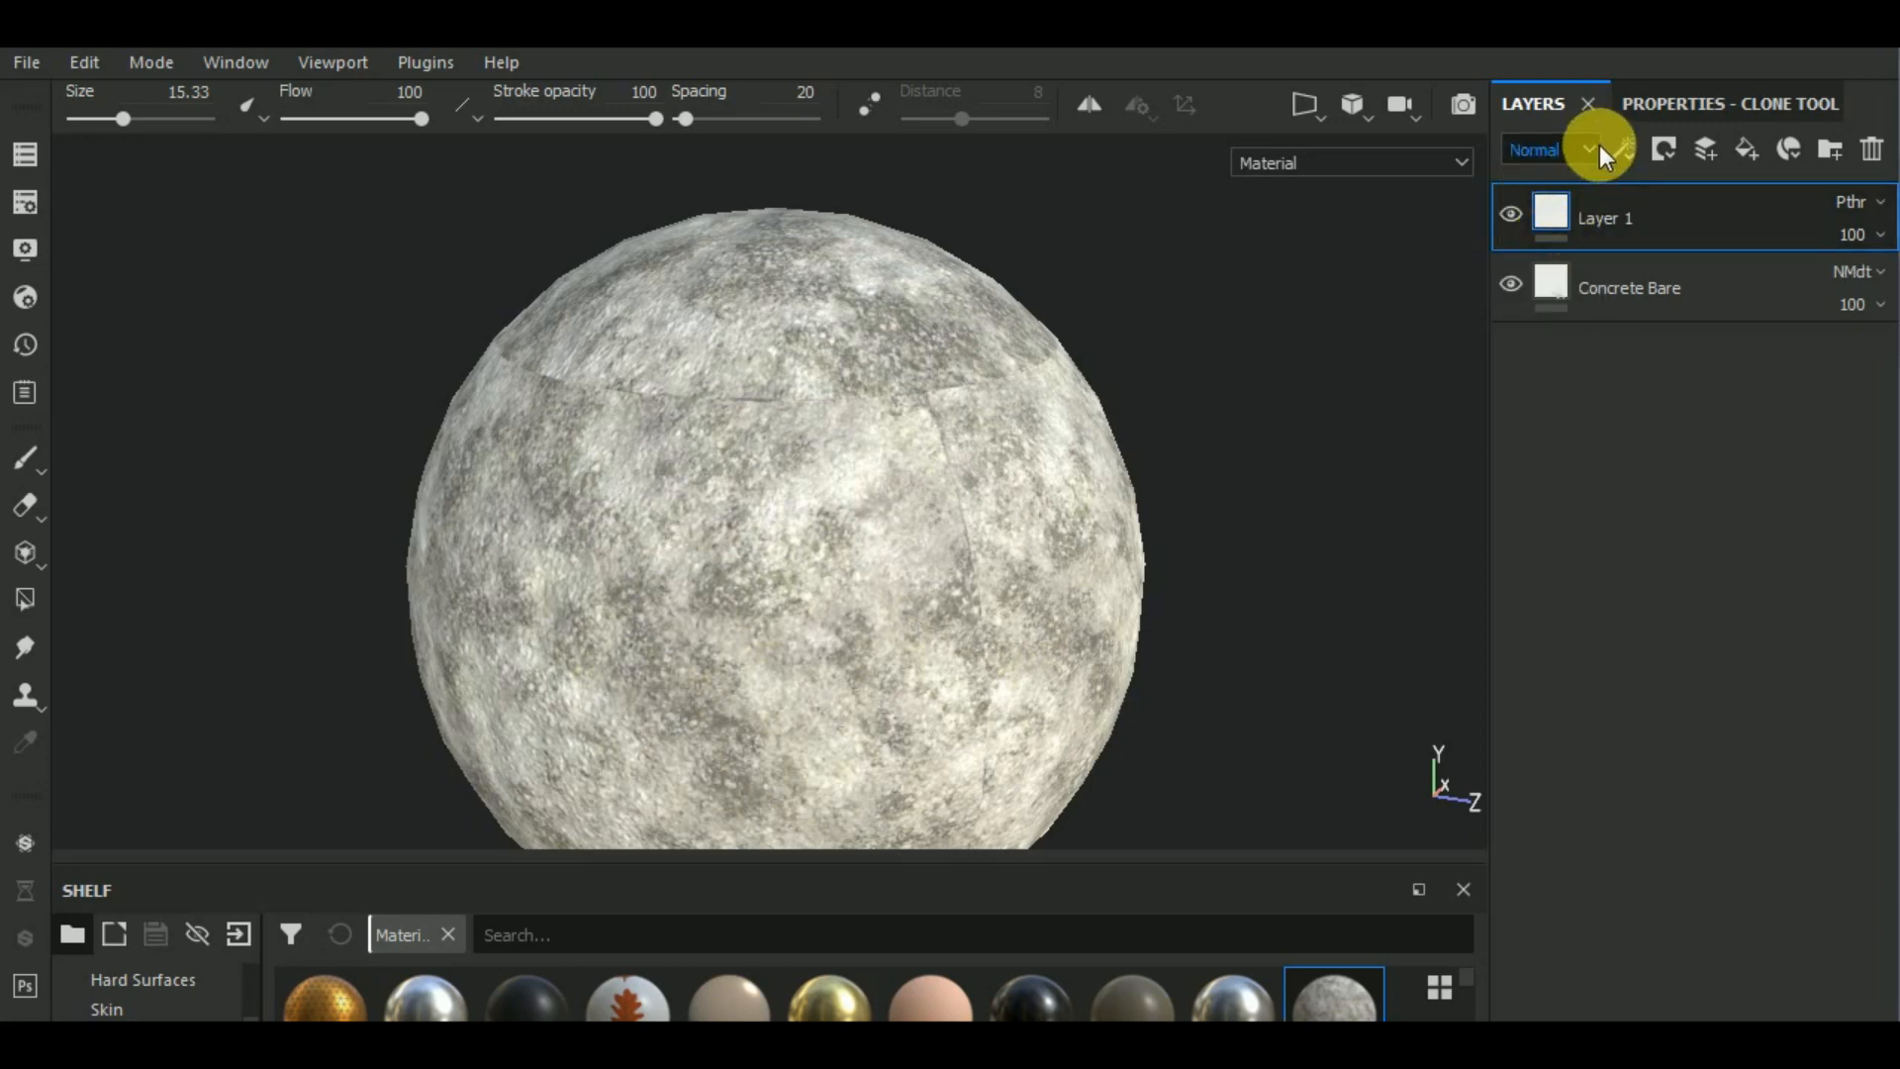
{"action": "left_click", "coordinate": [1595, 149]}
{"action": "left_click", "coordinate": [1558, 252]}
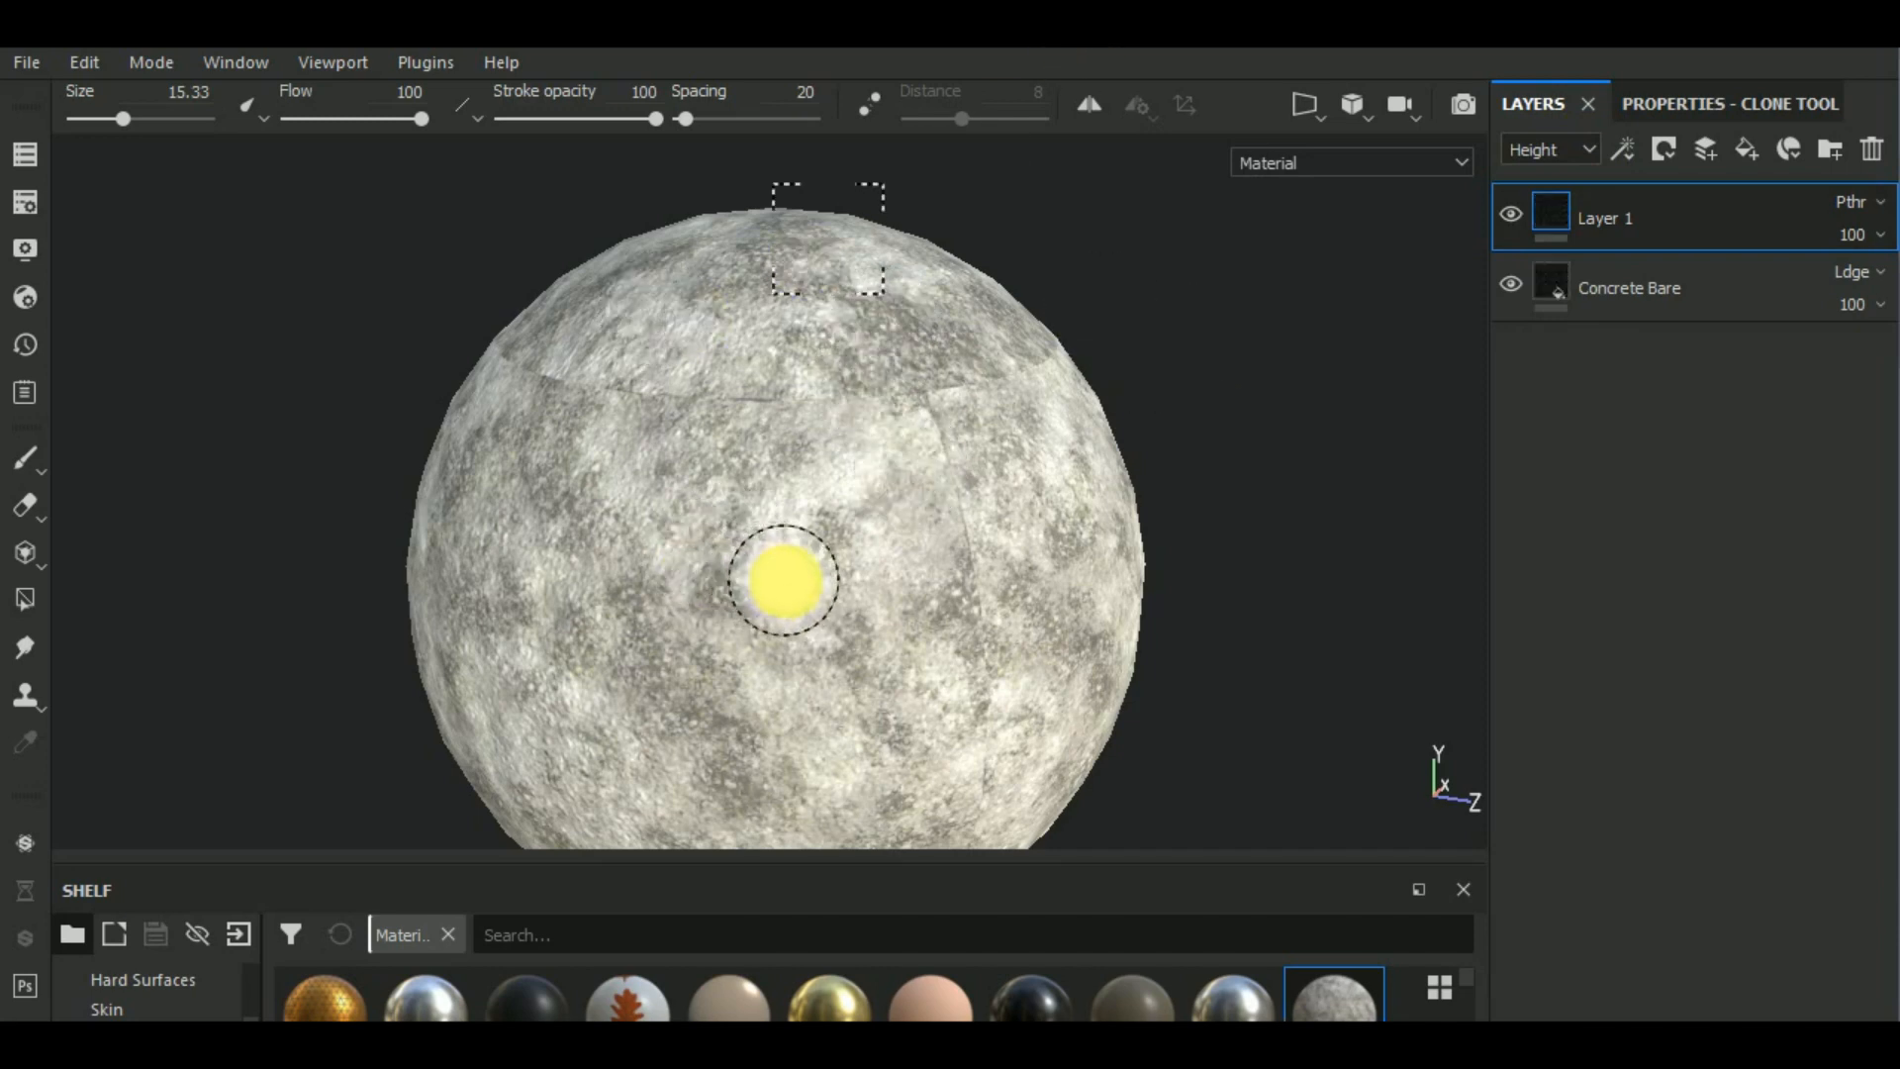
- Reduce the brush size to 4.47 and activate the Clone (relative source) tool
{"action": "right_click_drag", "start_coordinate": [792, 579], "coordinate": [302, 557]}
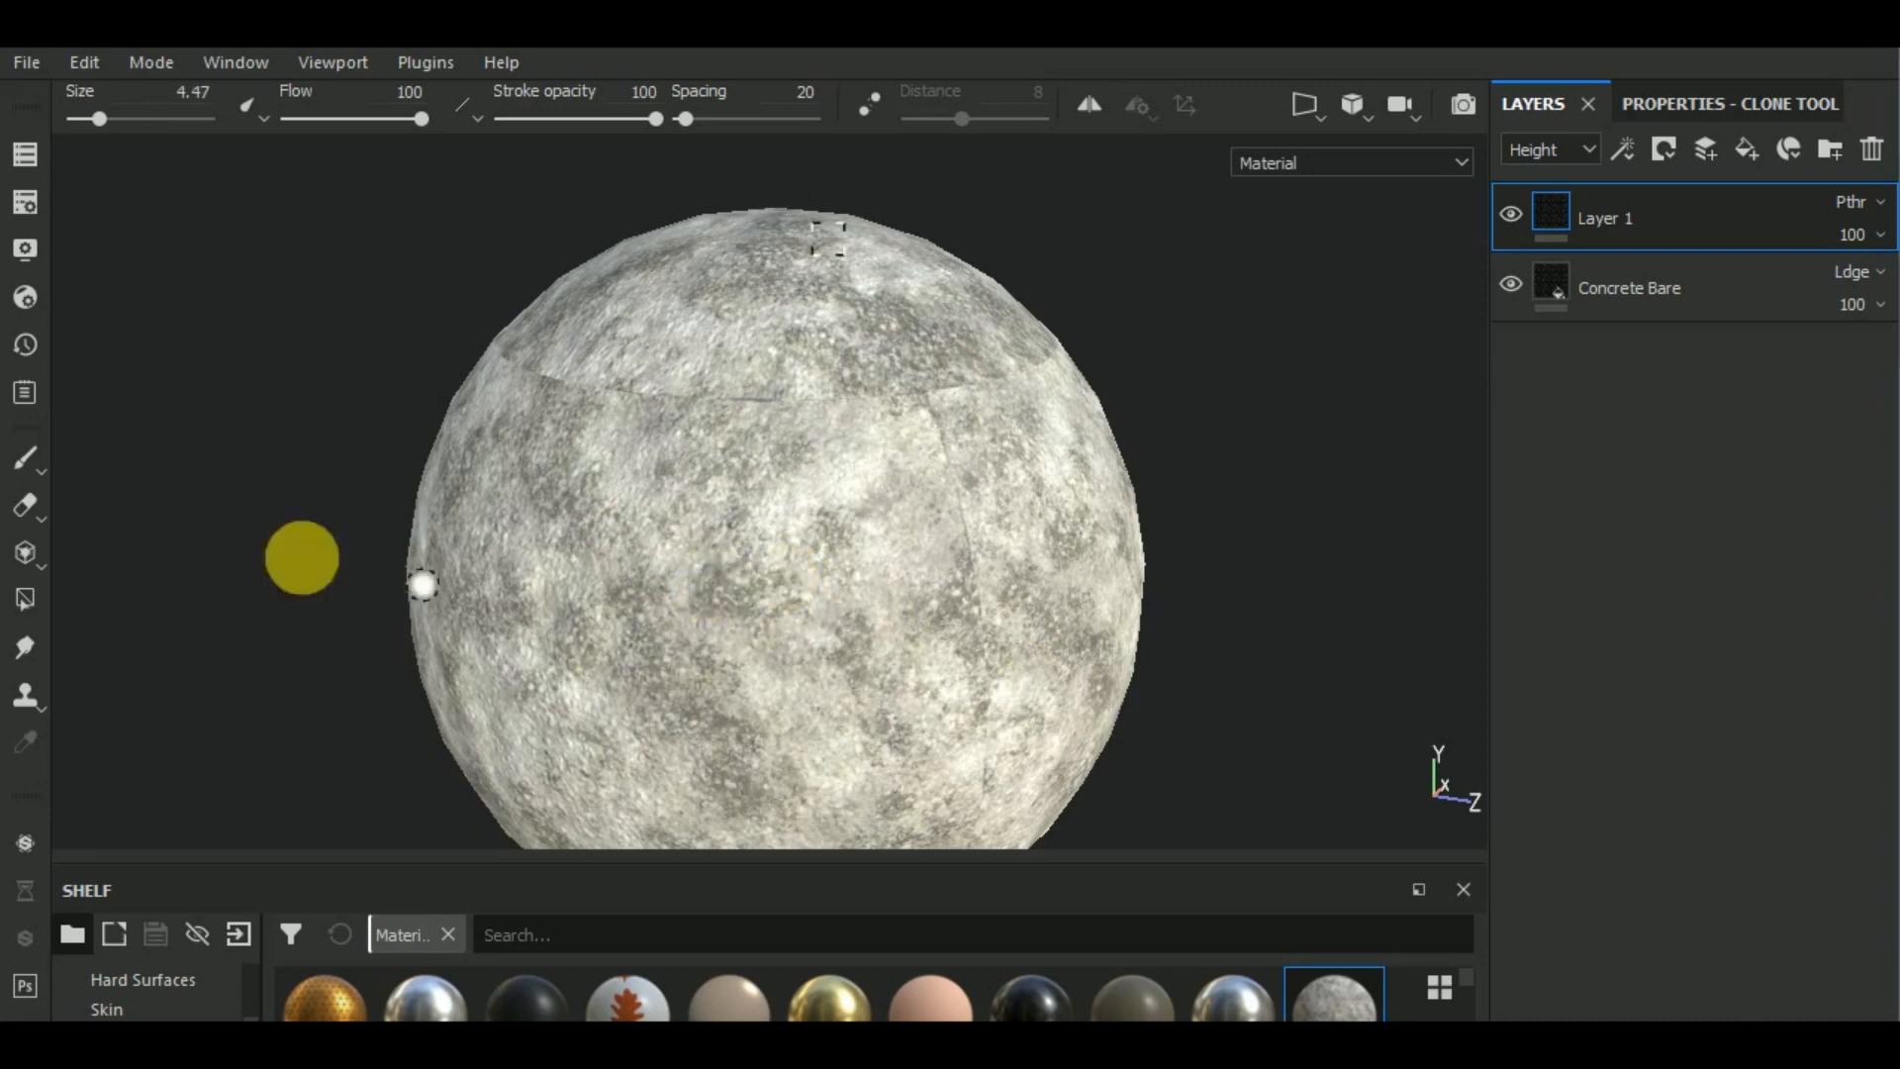
{"action": "left_click", "coordinate": [32, 693]}
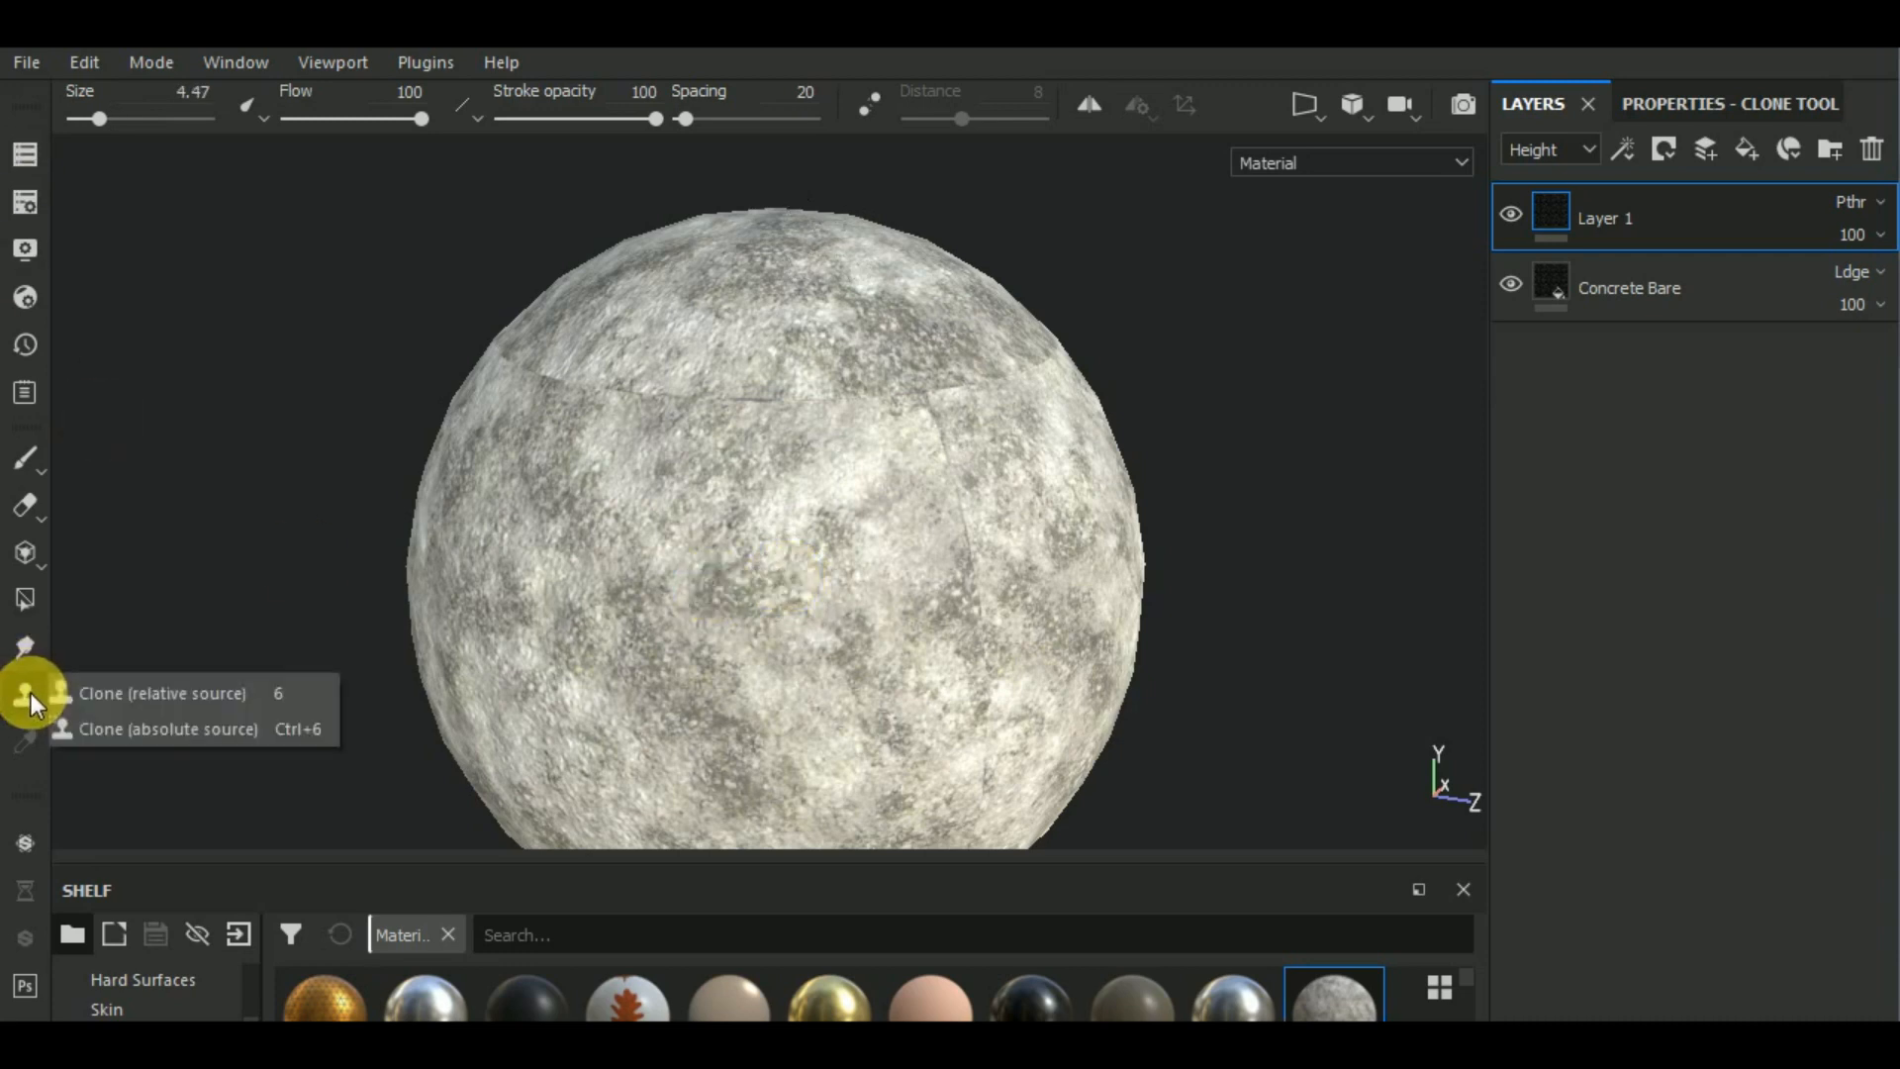
{"action": "left_click", "coordinate": [234, 692]}
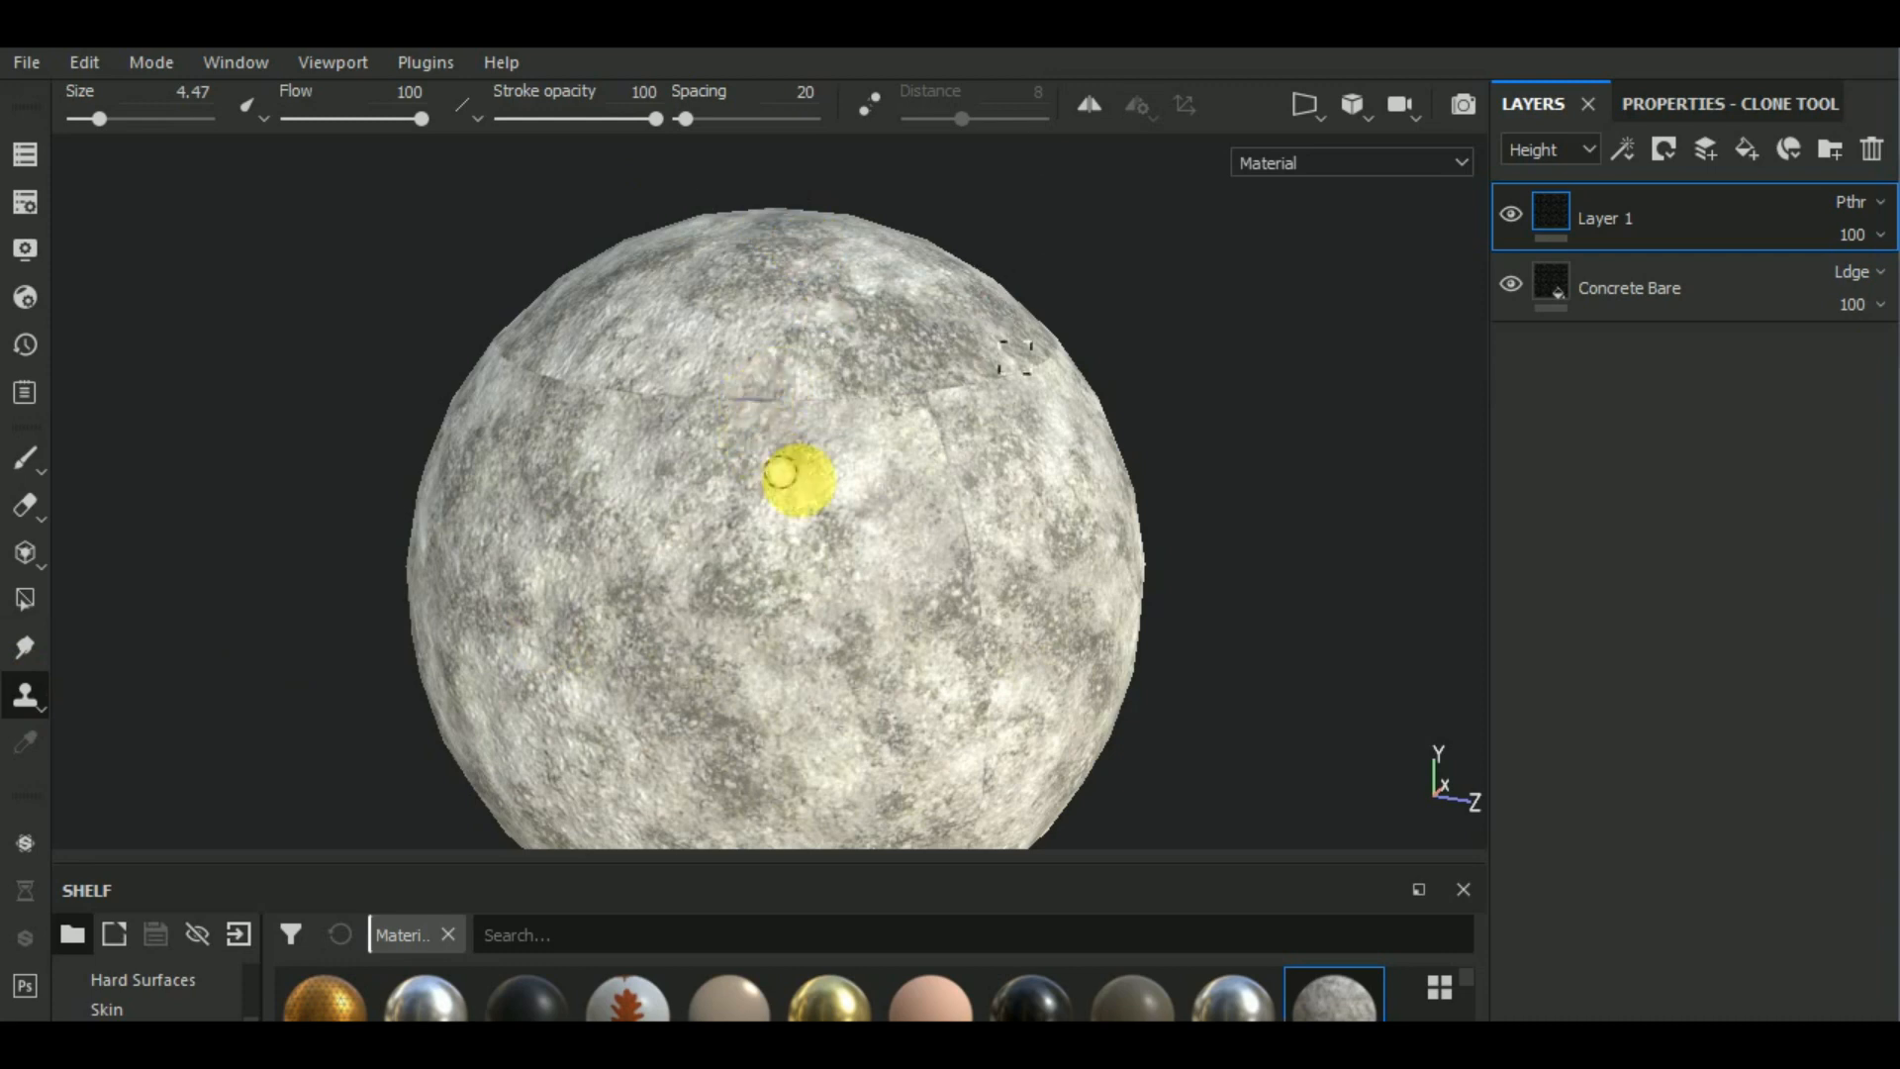
- Sample a clone source just above the sphere's upper horizontal seam and paint over the seam's left part
{"action": "middle_click_drag", "start_coordinate": [798, 485], "coordinate": [760, 549], "text": "alt"}
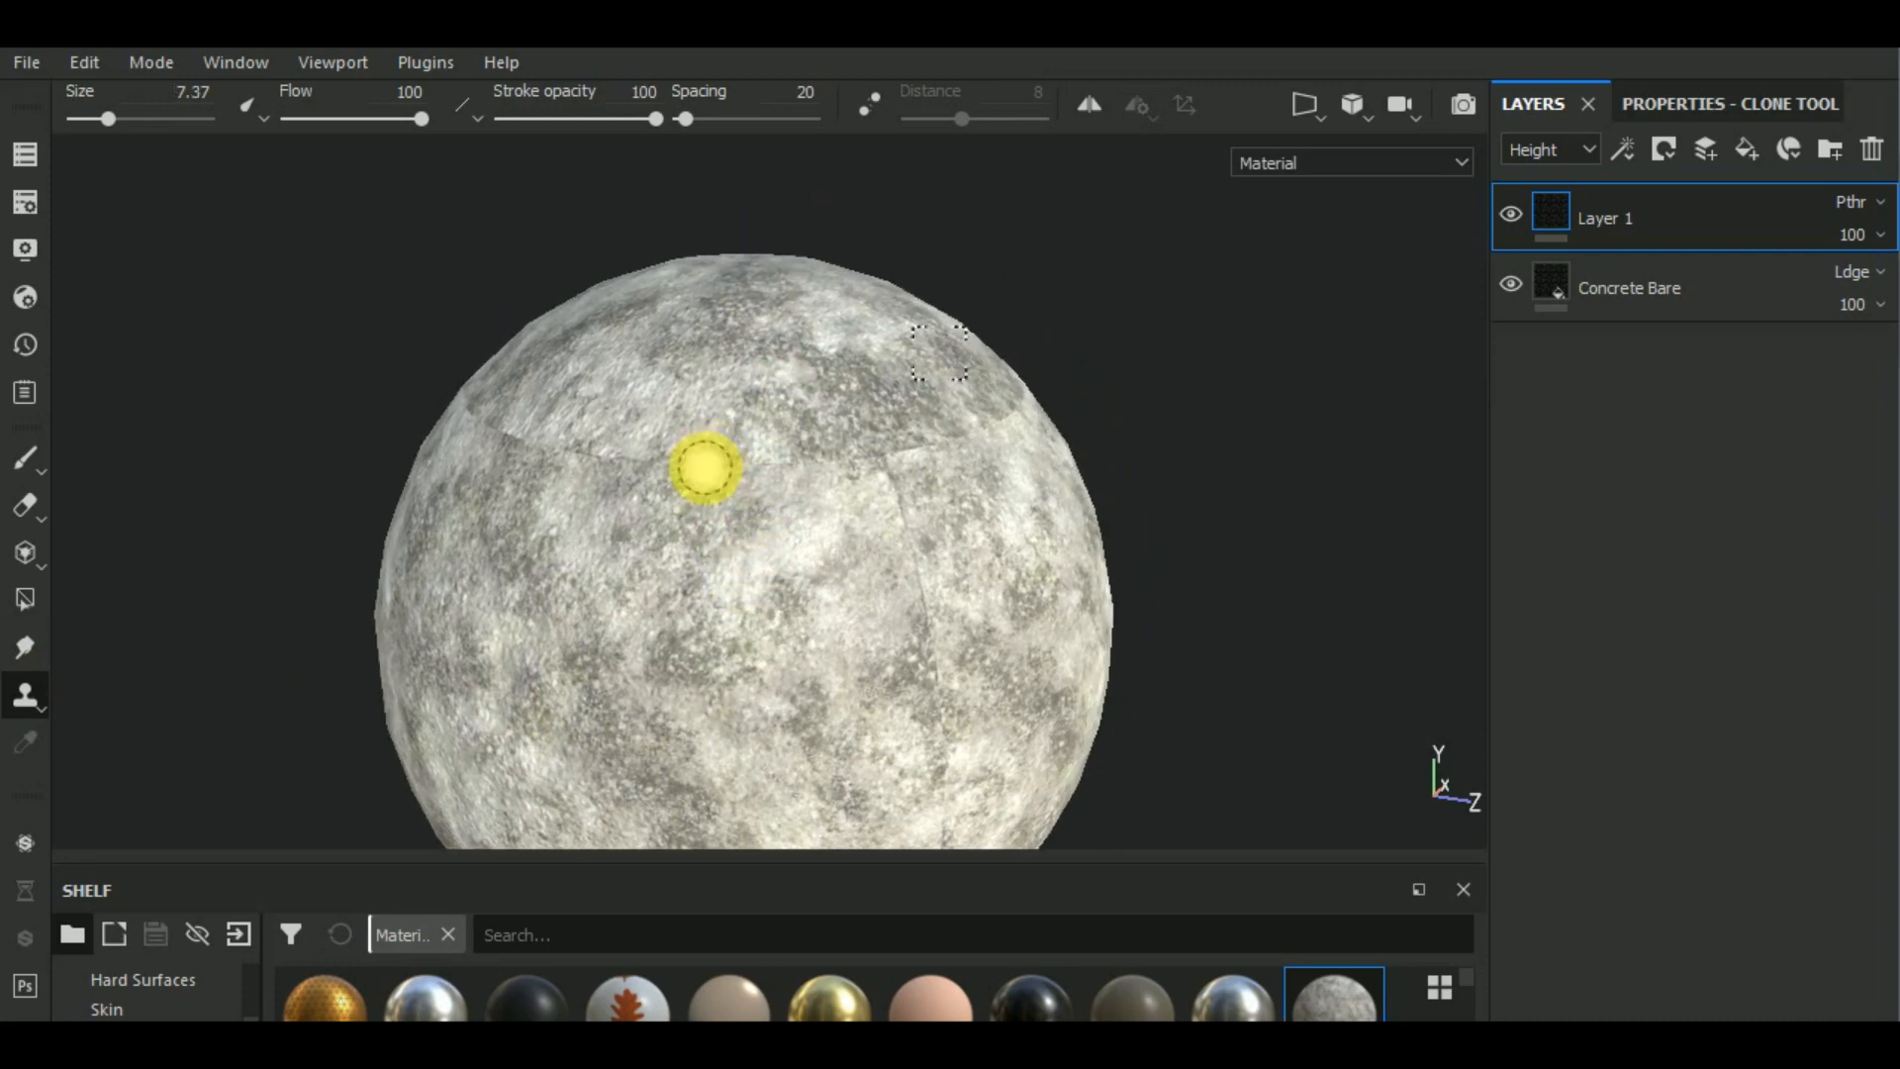
{"action": "mouse_move", "coordinate": [832, 490]}
{"action": "left_mouse_down", "text": "alt"}
{"action": "mouse_move", "coordinate": [818, 551]}
{"action": "mouse_move", "coordinate": [763, 531]}
{"action": "mouse_move", "coordinate": [768, 594]}
{"action": "left_mouse_up", "text": "alt"}
{"action": "scroll", "coordinate": [764, 455], "scroll_direction": "up", "scroll_amount": 5}
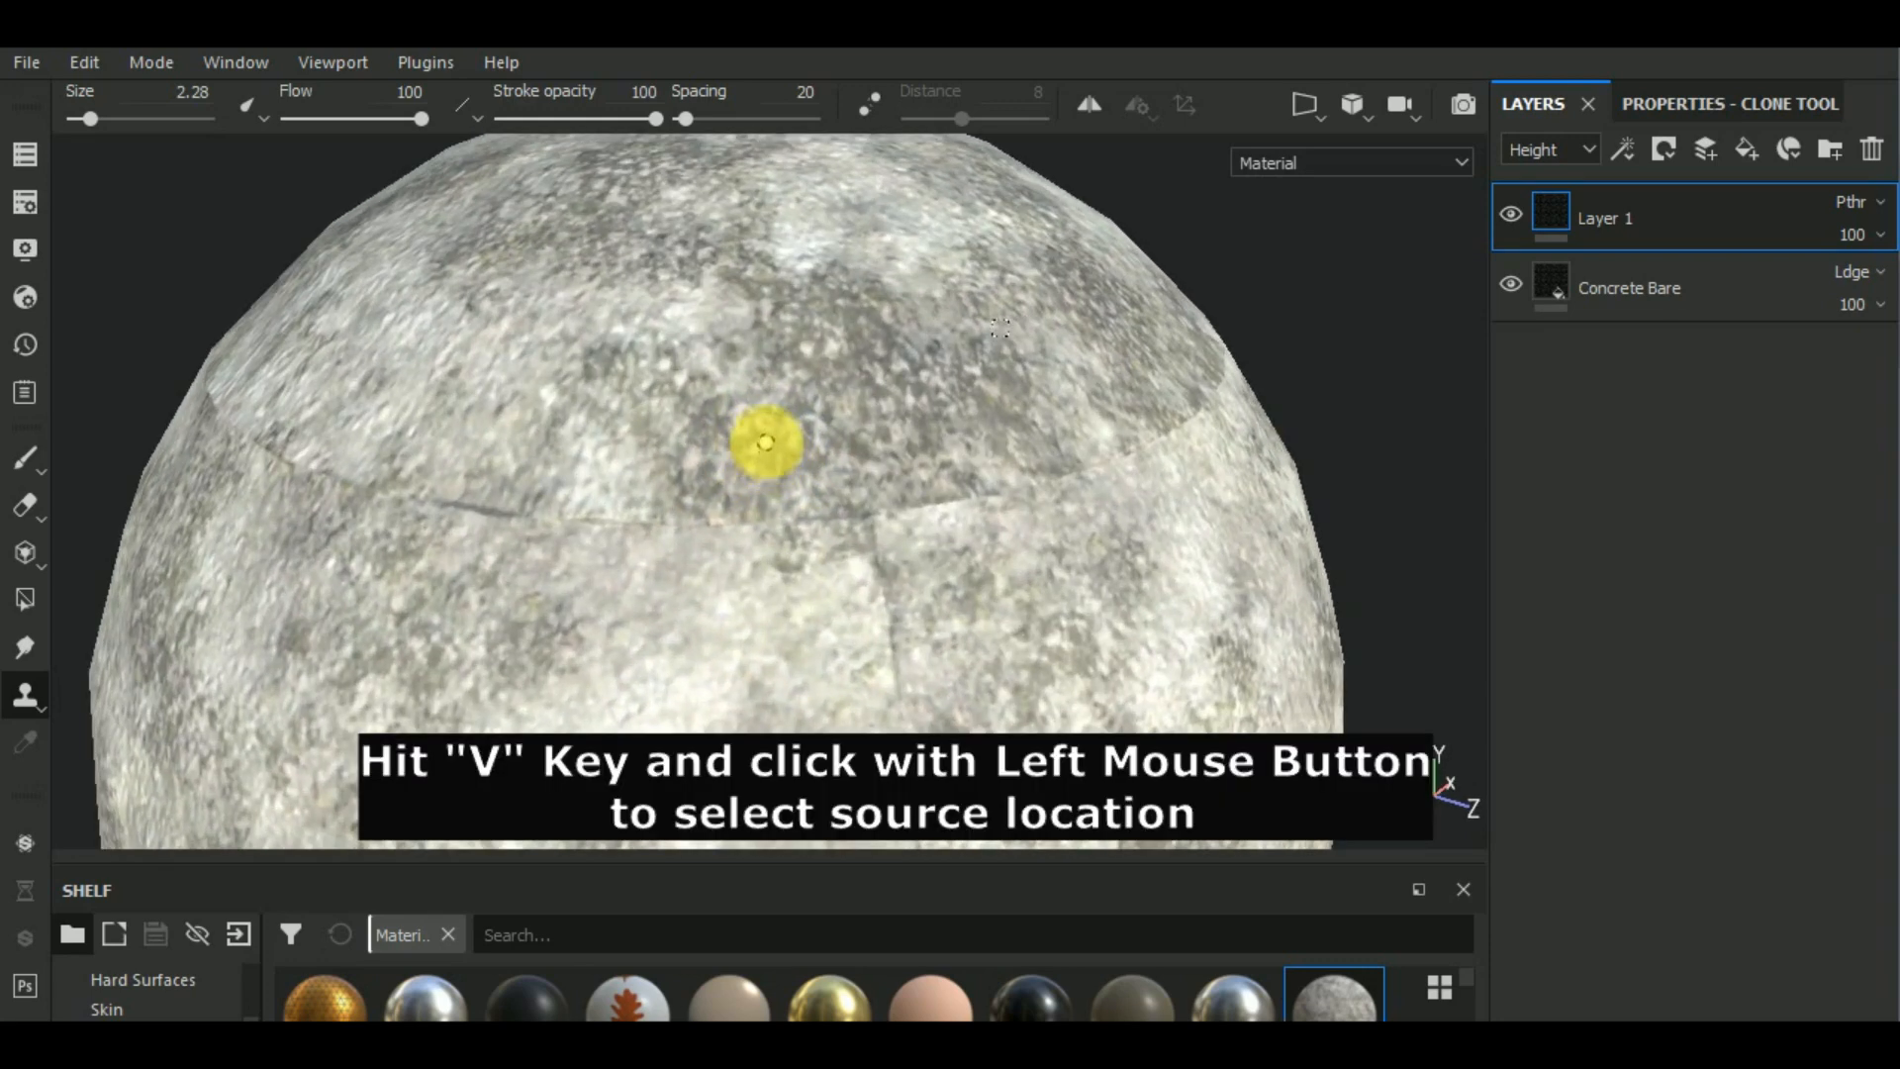
{"action": "key", "text": "v"}
{"action": "left_click", "coordinate": [765, 433]}
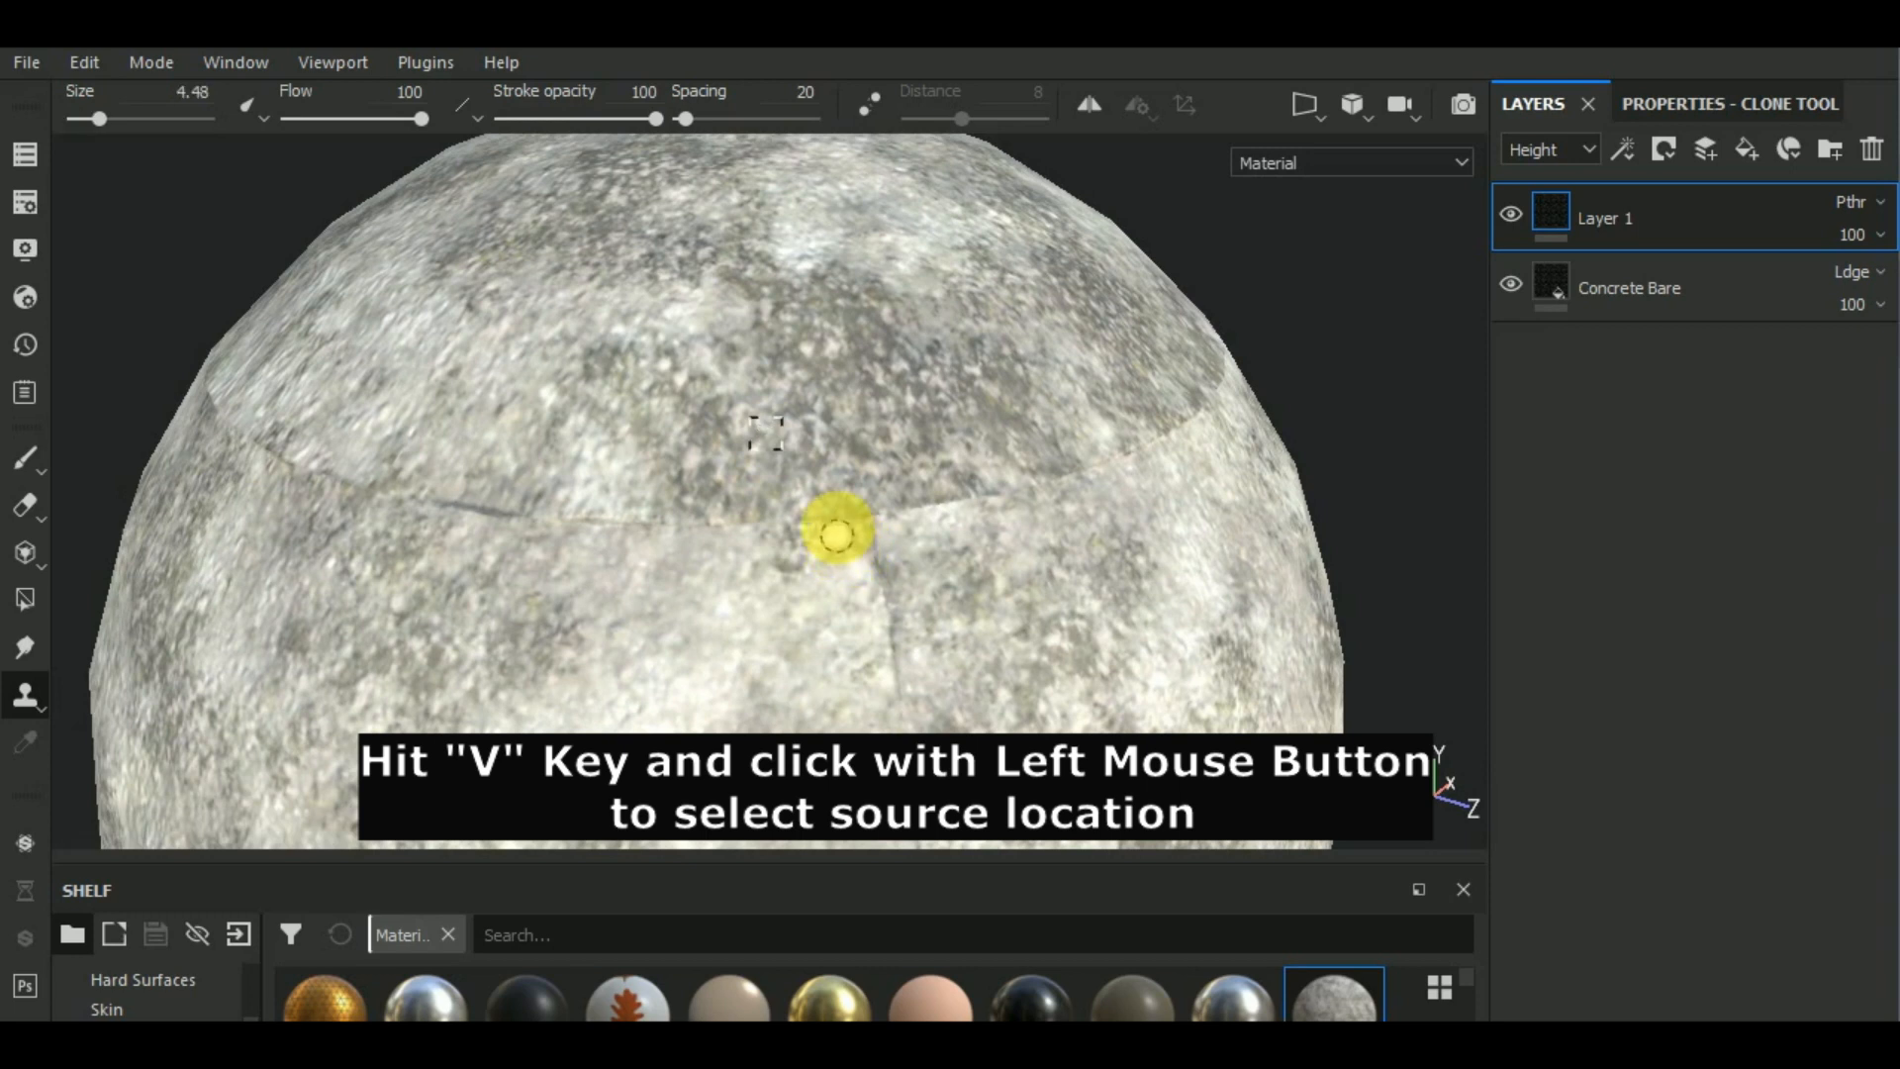
{"action": "right_click_drag", "start_coordinate": [838, 525], "coordinate": [855, 524], "text": "ctrl"}
{"action": "mouse_move", "coordinate": [657, 527]}
{"action": "left_mouse_down"}
{"action": "mouse_move", "coordinate": [402, 506]}
{"action": "mouse_move", "coordinate": [254, 433]}
{"action": "left_mouse_up"}
{"action": "scroll", "coordinate": [485, 540], "scroll_direction": "down", "scroll_amount": 3}
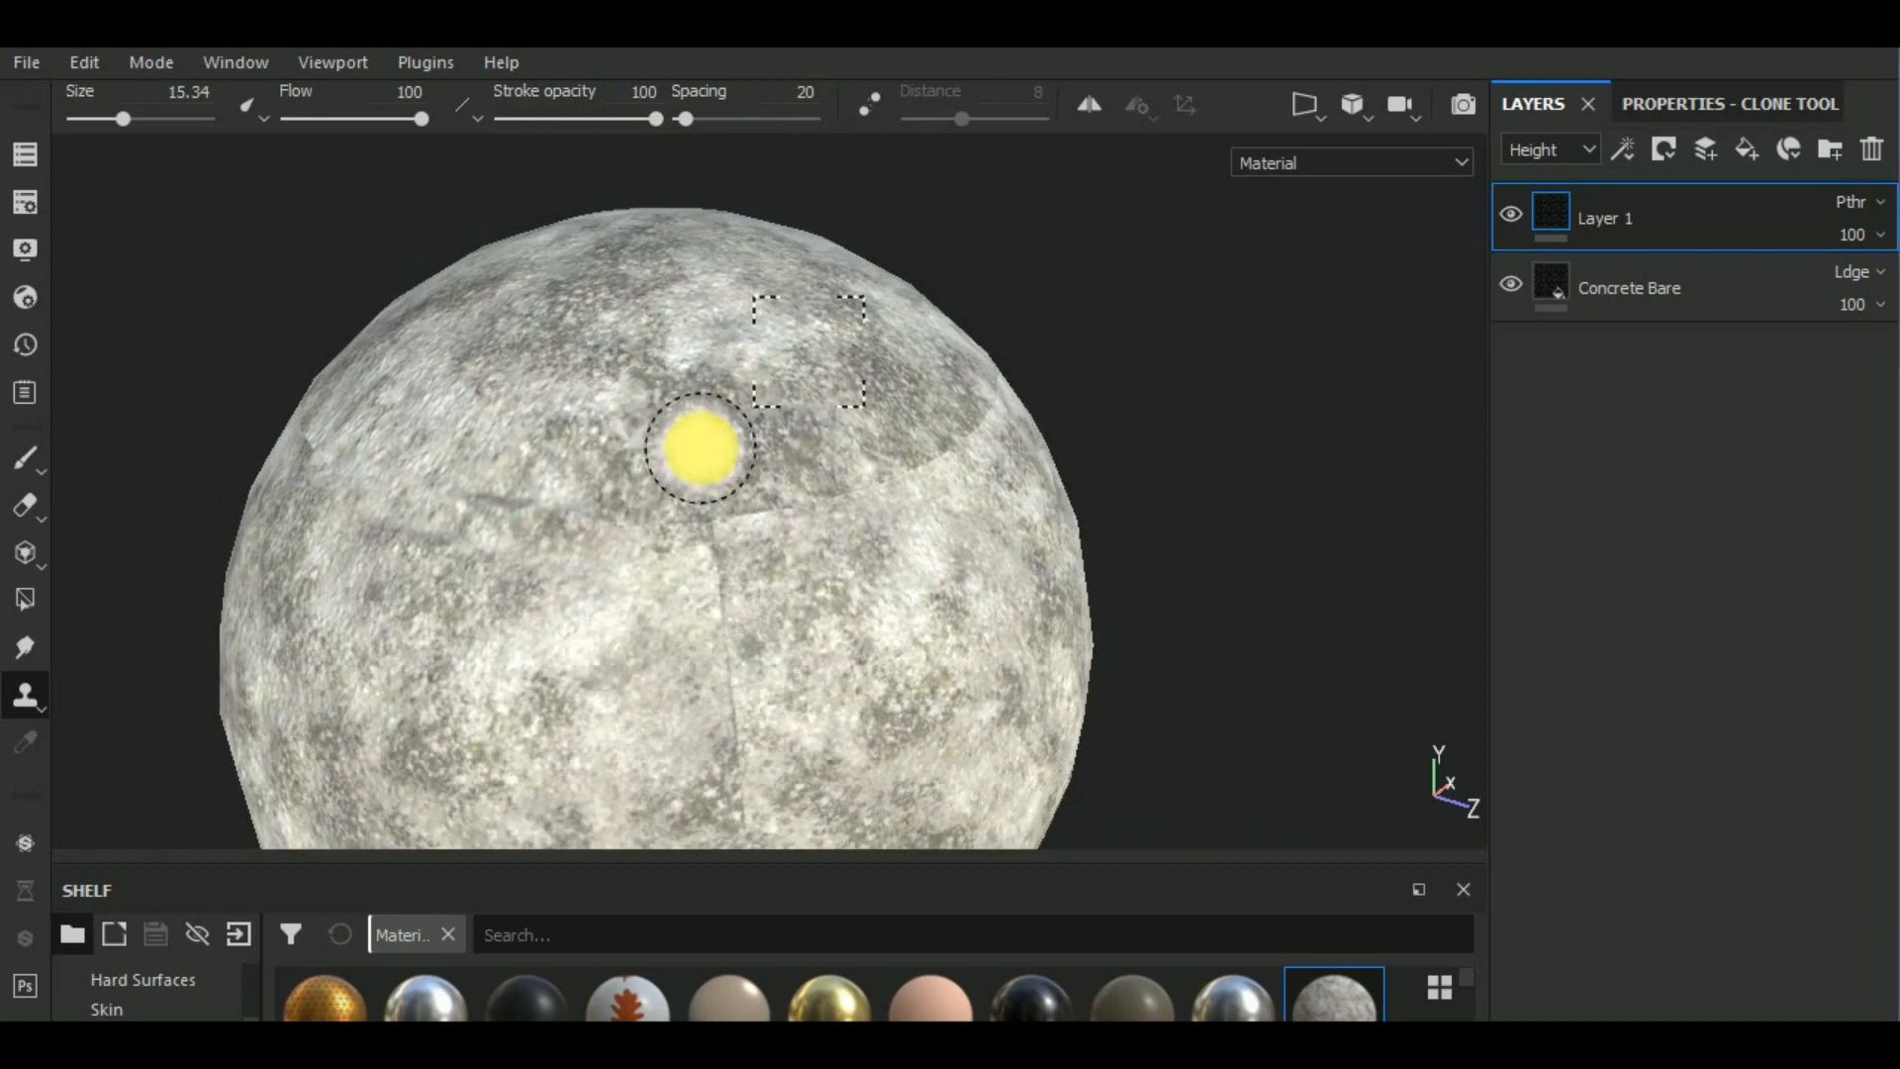
- Set the brush size to 11, resample the clone source above the seam junction and paint along the horizontal seam to its right part
{"action": "right_click_drag", "start_coordinate": [702, 437], "coordinate": [694, 436], "text": "ctrl"}
{"action": "key", "text": "v"}
{"action": "left_click", "coordinate": [701, 436]}
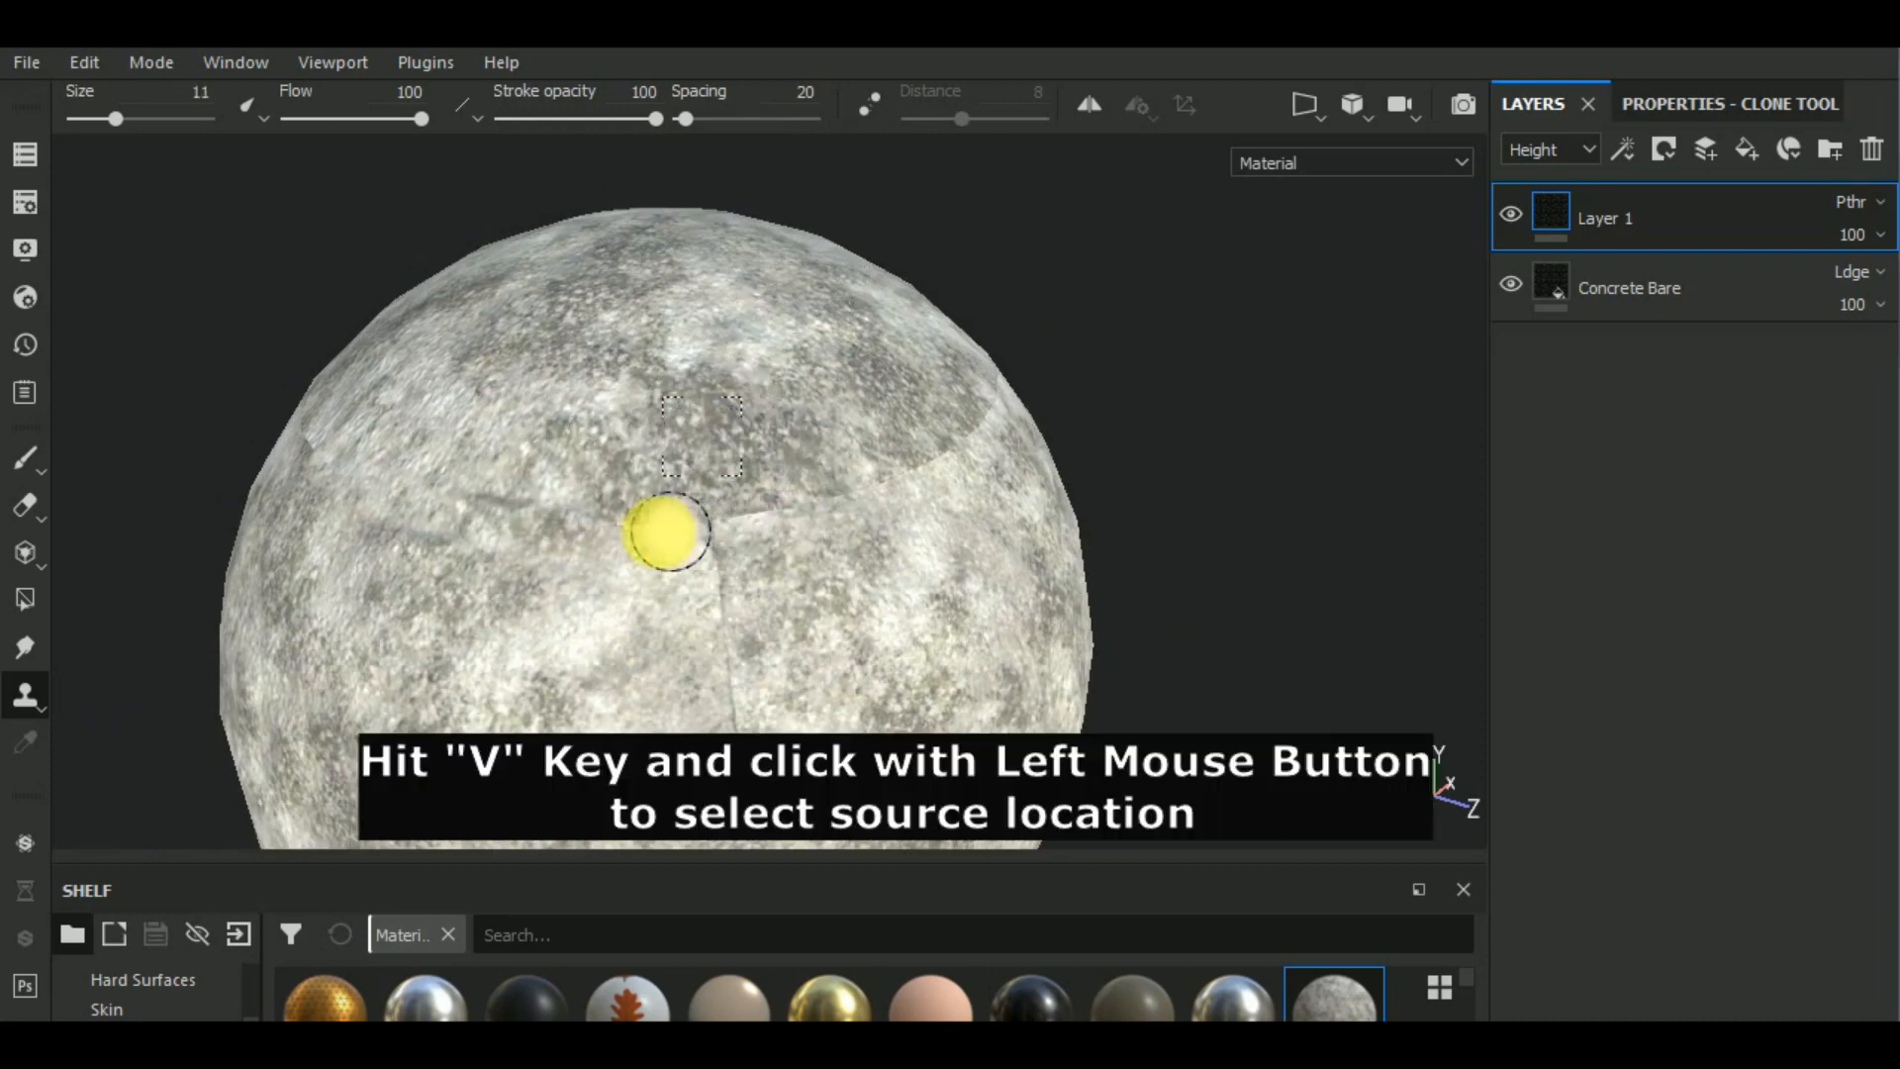
{"action": "mouse_move", "coordinate": [557, 520]}
{"action": "left_mouse_down"}
{"action": "mouse_move", "coordinate": [722, 518]}
{"action": "mouse_move", "coordinate": [880, 483]}
{"action": "left_mouse_up"}
{"action": "scroll", "coordinate": [1018, 499], "scroll_direction": "down", "scroll_amount": 4}
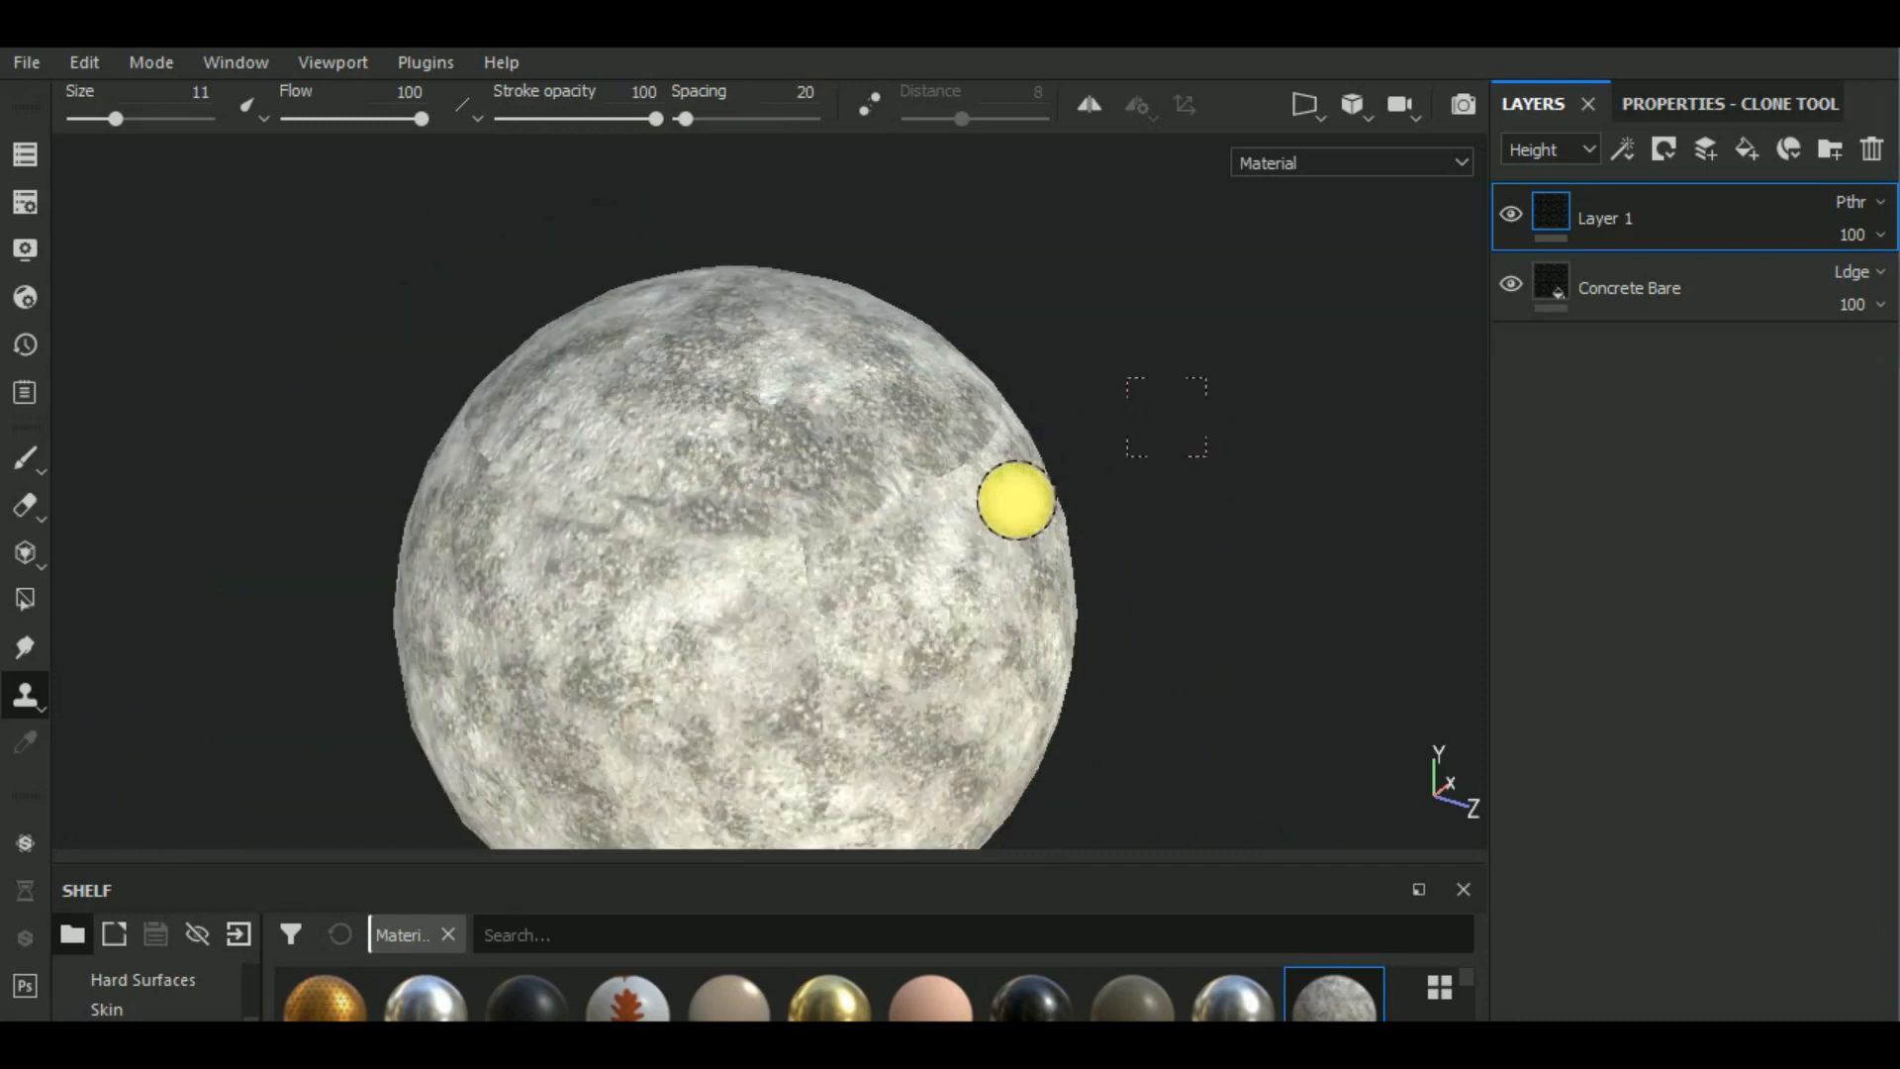
- Sample a clone source just below the horizontal seam and paint down the vertical seam to the sphere's lower edge
{"action": "middle_click_drag", "start_coordinate": [970, 631], "coordinate": [971, 493], "text": "alt"}
{"action": "key", "text": "v"}
{"action": "left_click", "coordinate": [738, 414]}
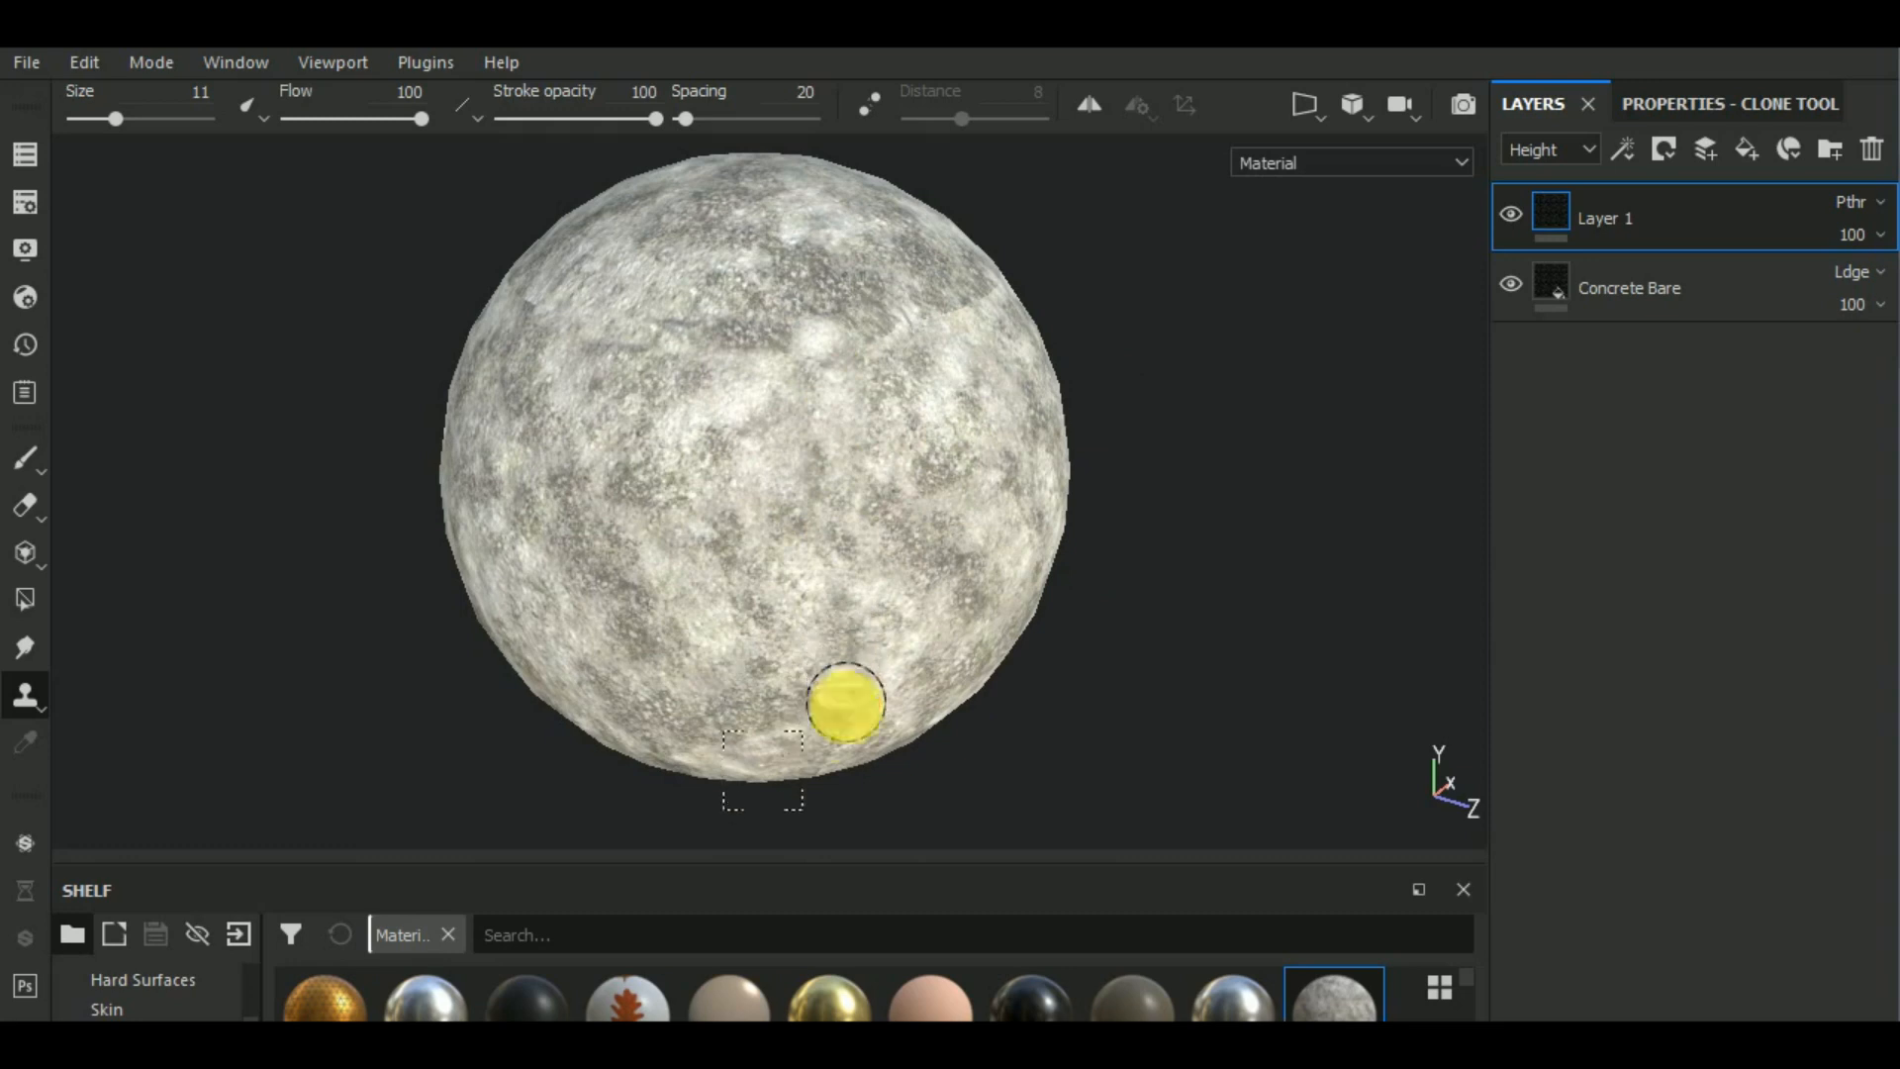
{"action": "left_click", "coordinate": [847, 701]}
- Sample a clone source above the horizontal seam on the sphere's adjacent side and paint along that seam
{"action": "scroll", "coordinate": [1078, 633], "scroll_direction": "down", "scroll_amount": 2}
{"action": "mouse_move", "coordinate": [1078, 633]}
{"action": "left_mouse_down", "text": "alt"}
{"action": "mouse_move", "coordinate": [1069, 528]}
{"action": "mouse_move", "coordinate": [1067, 586]}
{"action": "mouse_move", "coordinate": [963, 603]}
{"action": "left_mouse_up", "text": "alt"}
{"action": "middle_click_drag", "start_coordinate": [1108, 584], "coordinate": [986, 714], "text": "alt"}
{"action": "scroll", "coordinate": [810, 512], "scroll_direction": "up", "scroll_amount": 2}
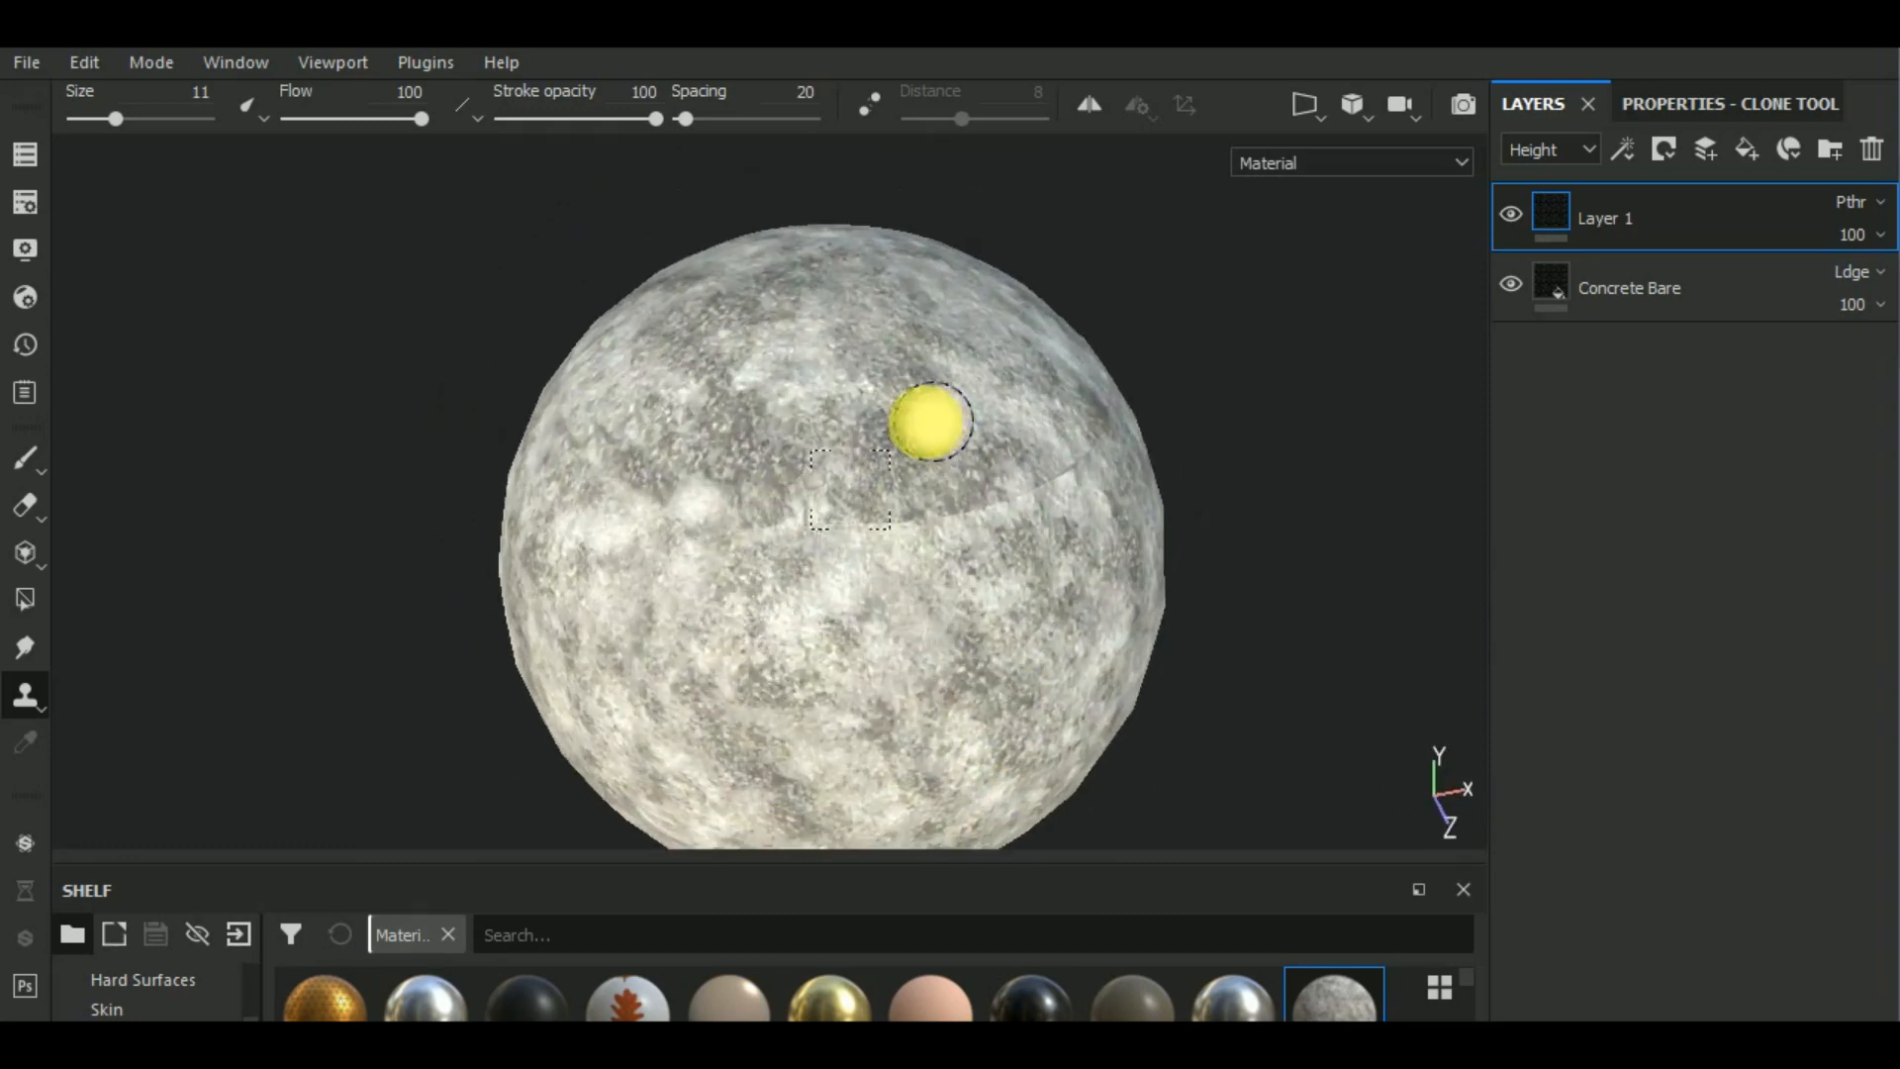
{"action": "key", "text": "v"}
{"action": "left_click", "coordinate": [918, 421]}
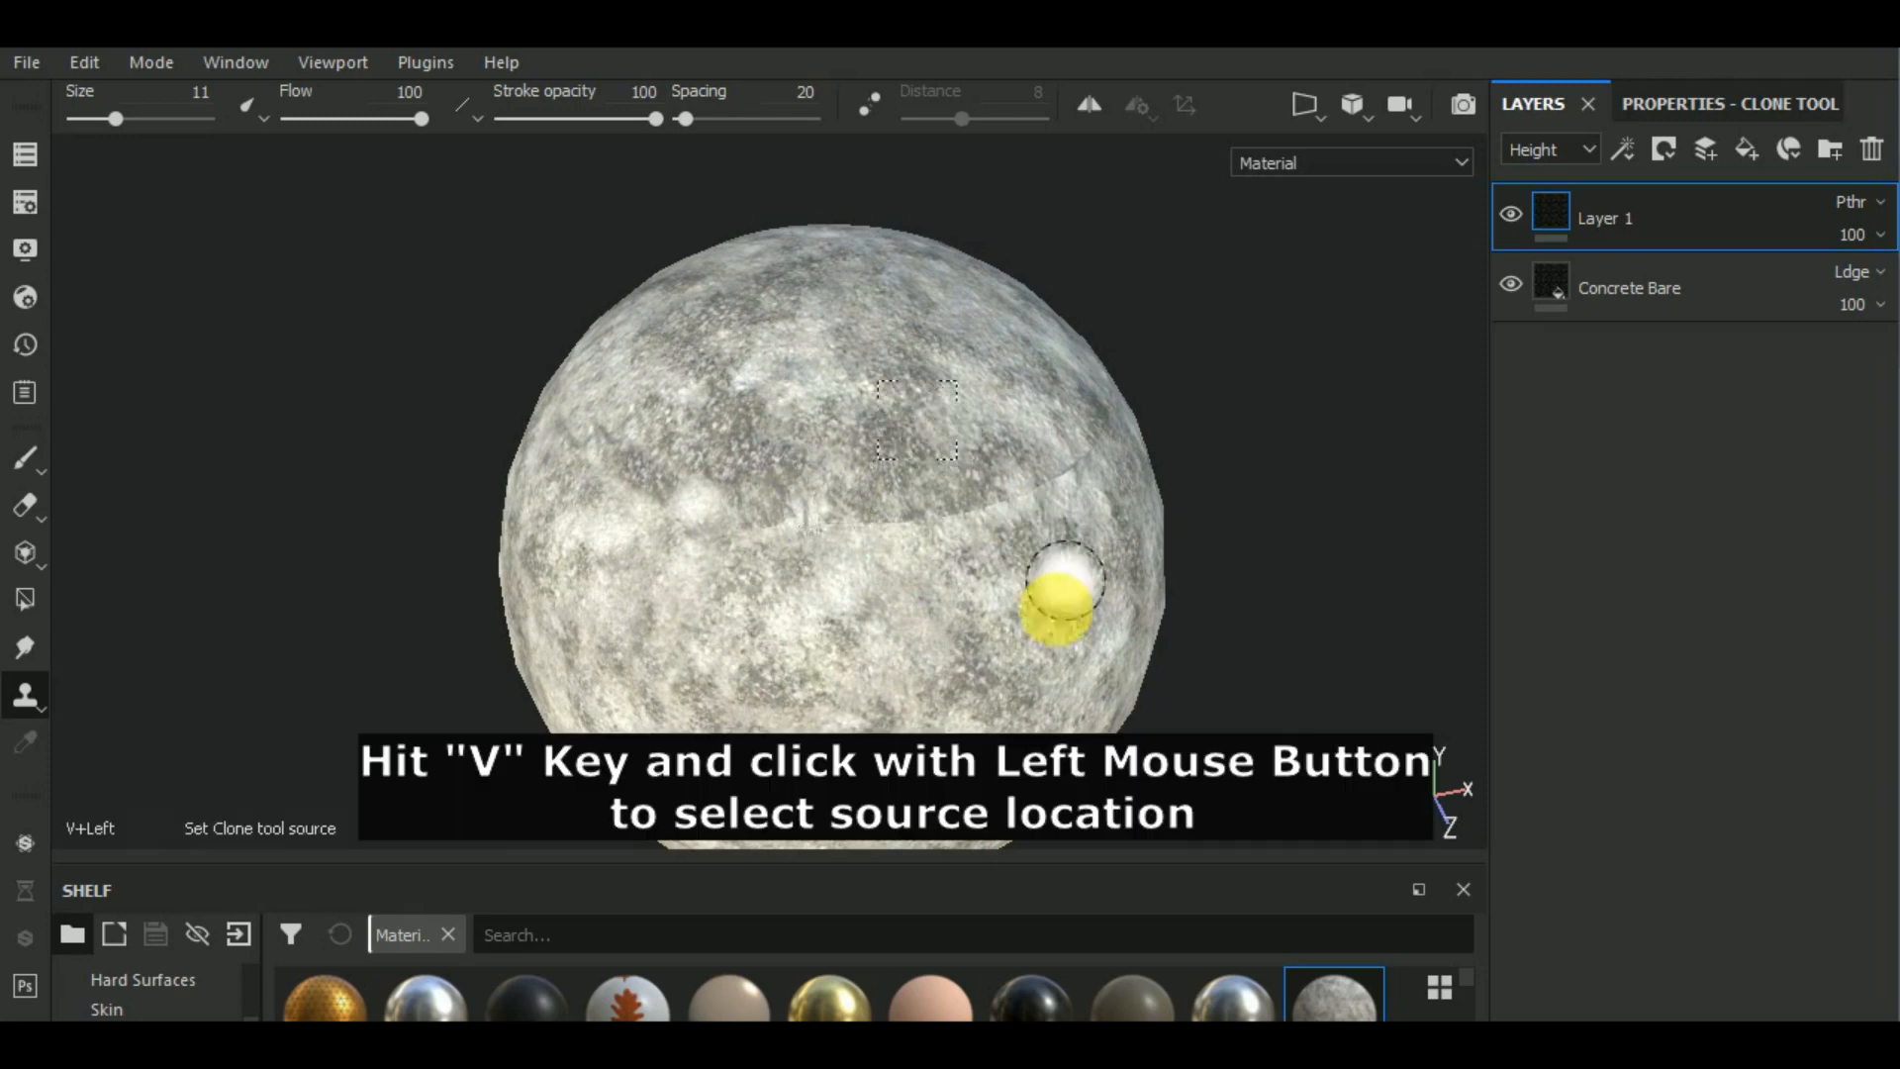
{"action": "left_click_drag", "start_coordinate": [831, 521], "coordinate": [1057, 481]}
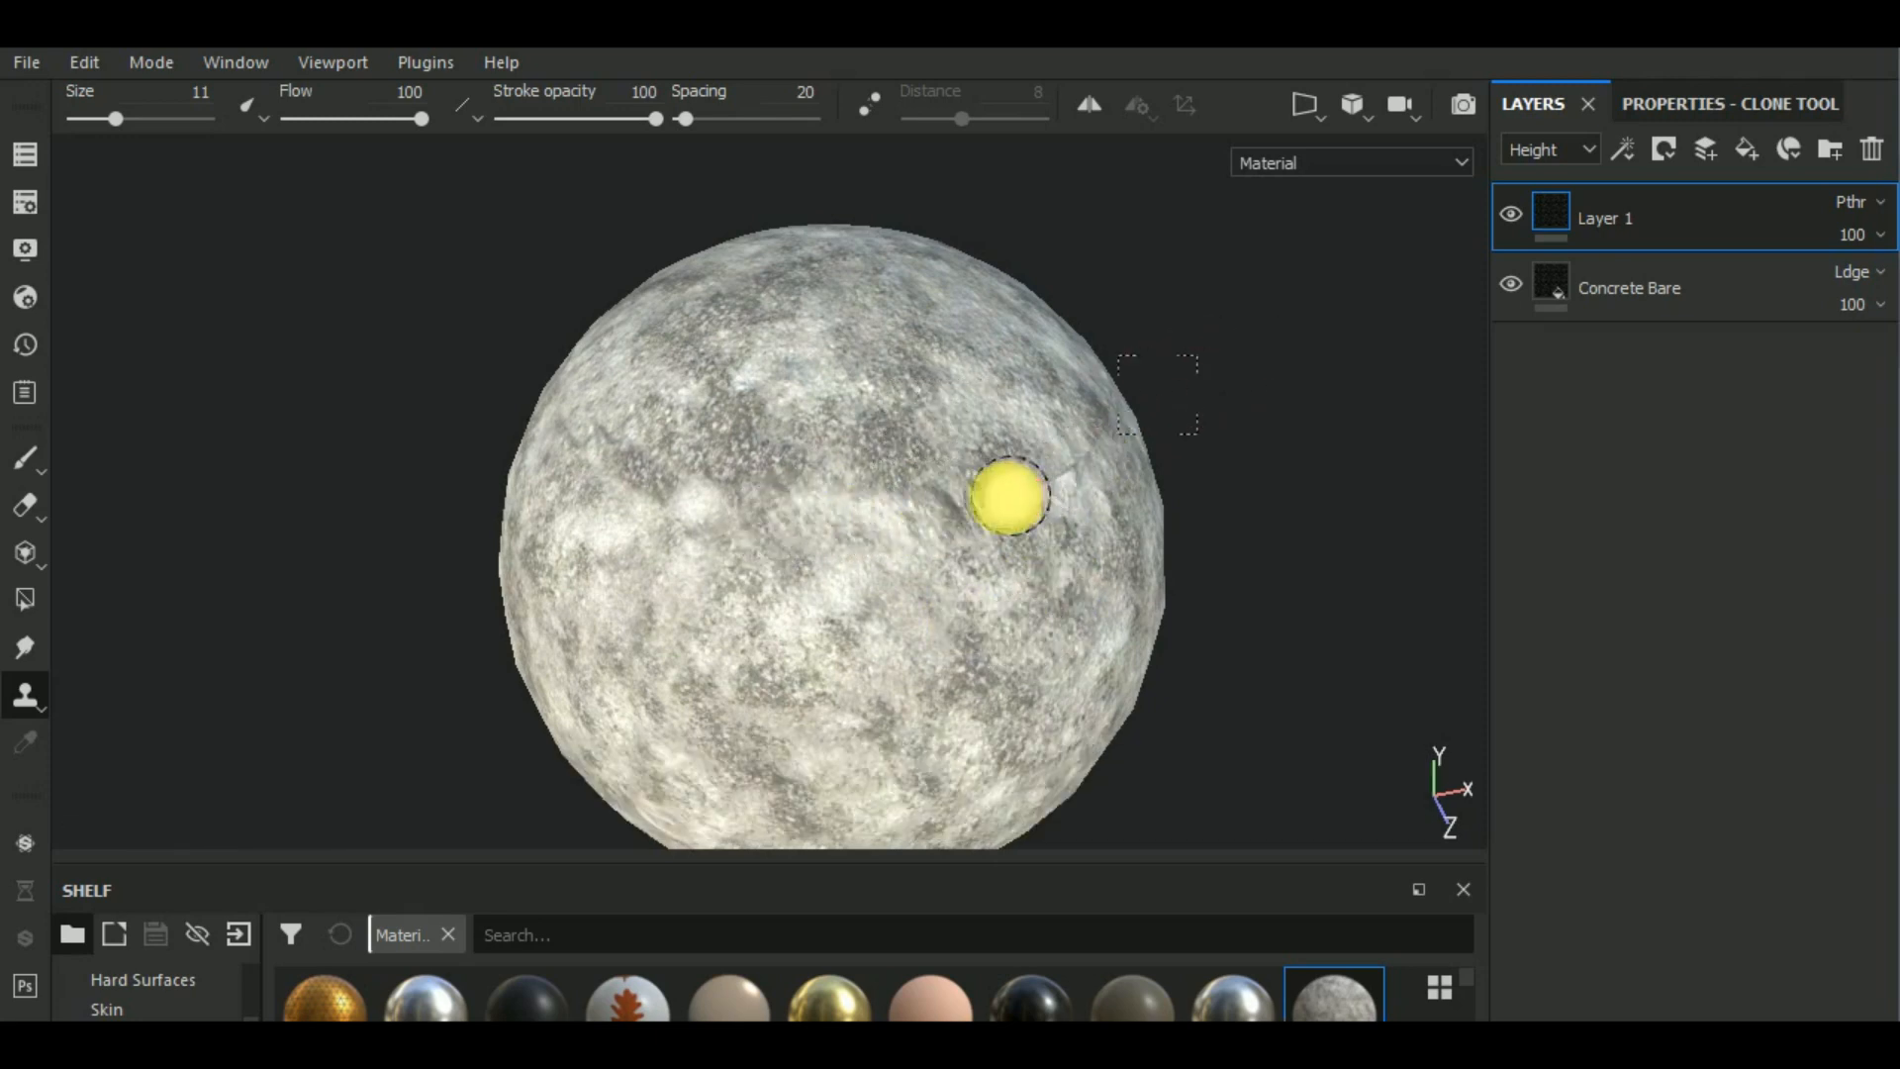
- Resample the clone source below the seam farther around the sphere and paint over the remaining horizontal seam there
{"action": "middle_click_drag", "start_coordinate": [1279, 609], "coordinate": [1151, 577], "text": "alt"}
{"action": "left_click_drag", "start_coordinate": [1151, 578], "coordinate": [968, 600], "text": "alt"}
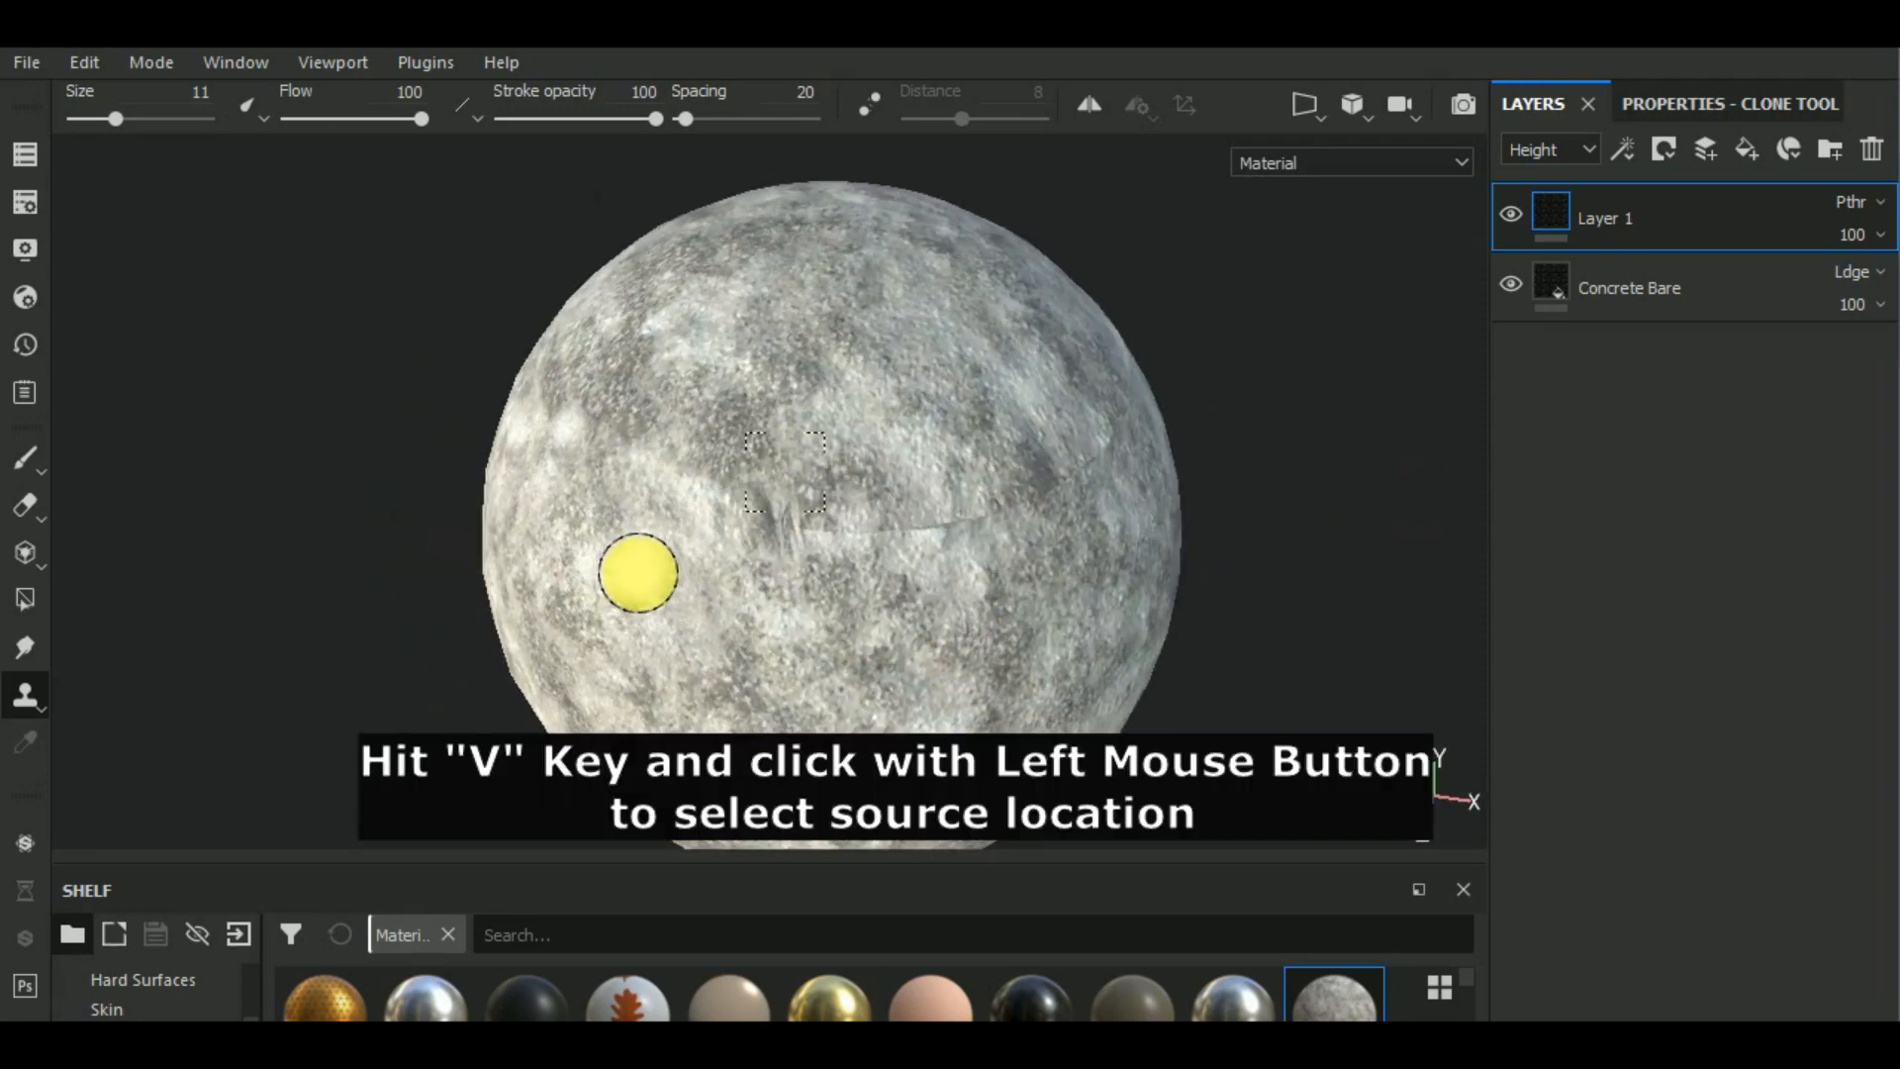
{"action": "key", "text": "v"}
{"action": "left_click", "coordinate": [638, 572]}
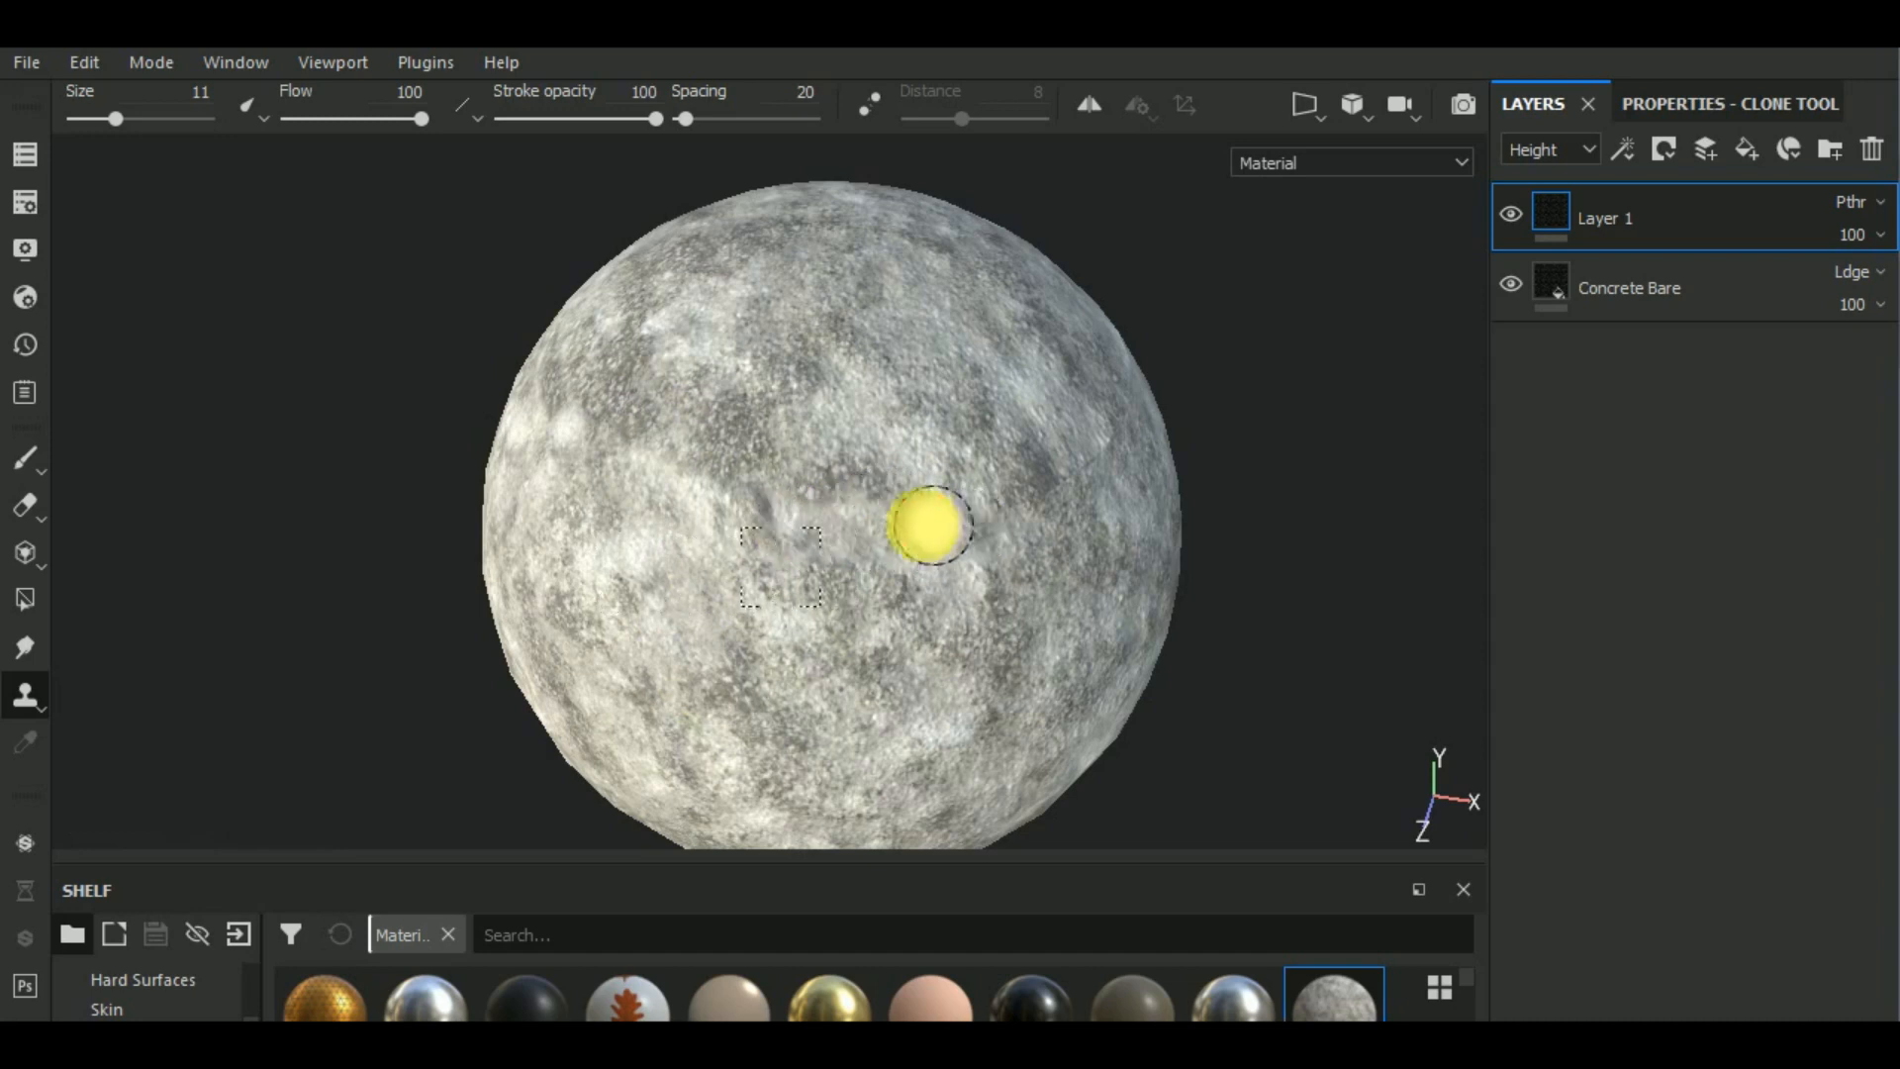
{"action": "scroll", "coordinate": [980, 530], "scroll_direction": "down", "scroll_amount": 4}
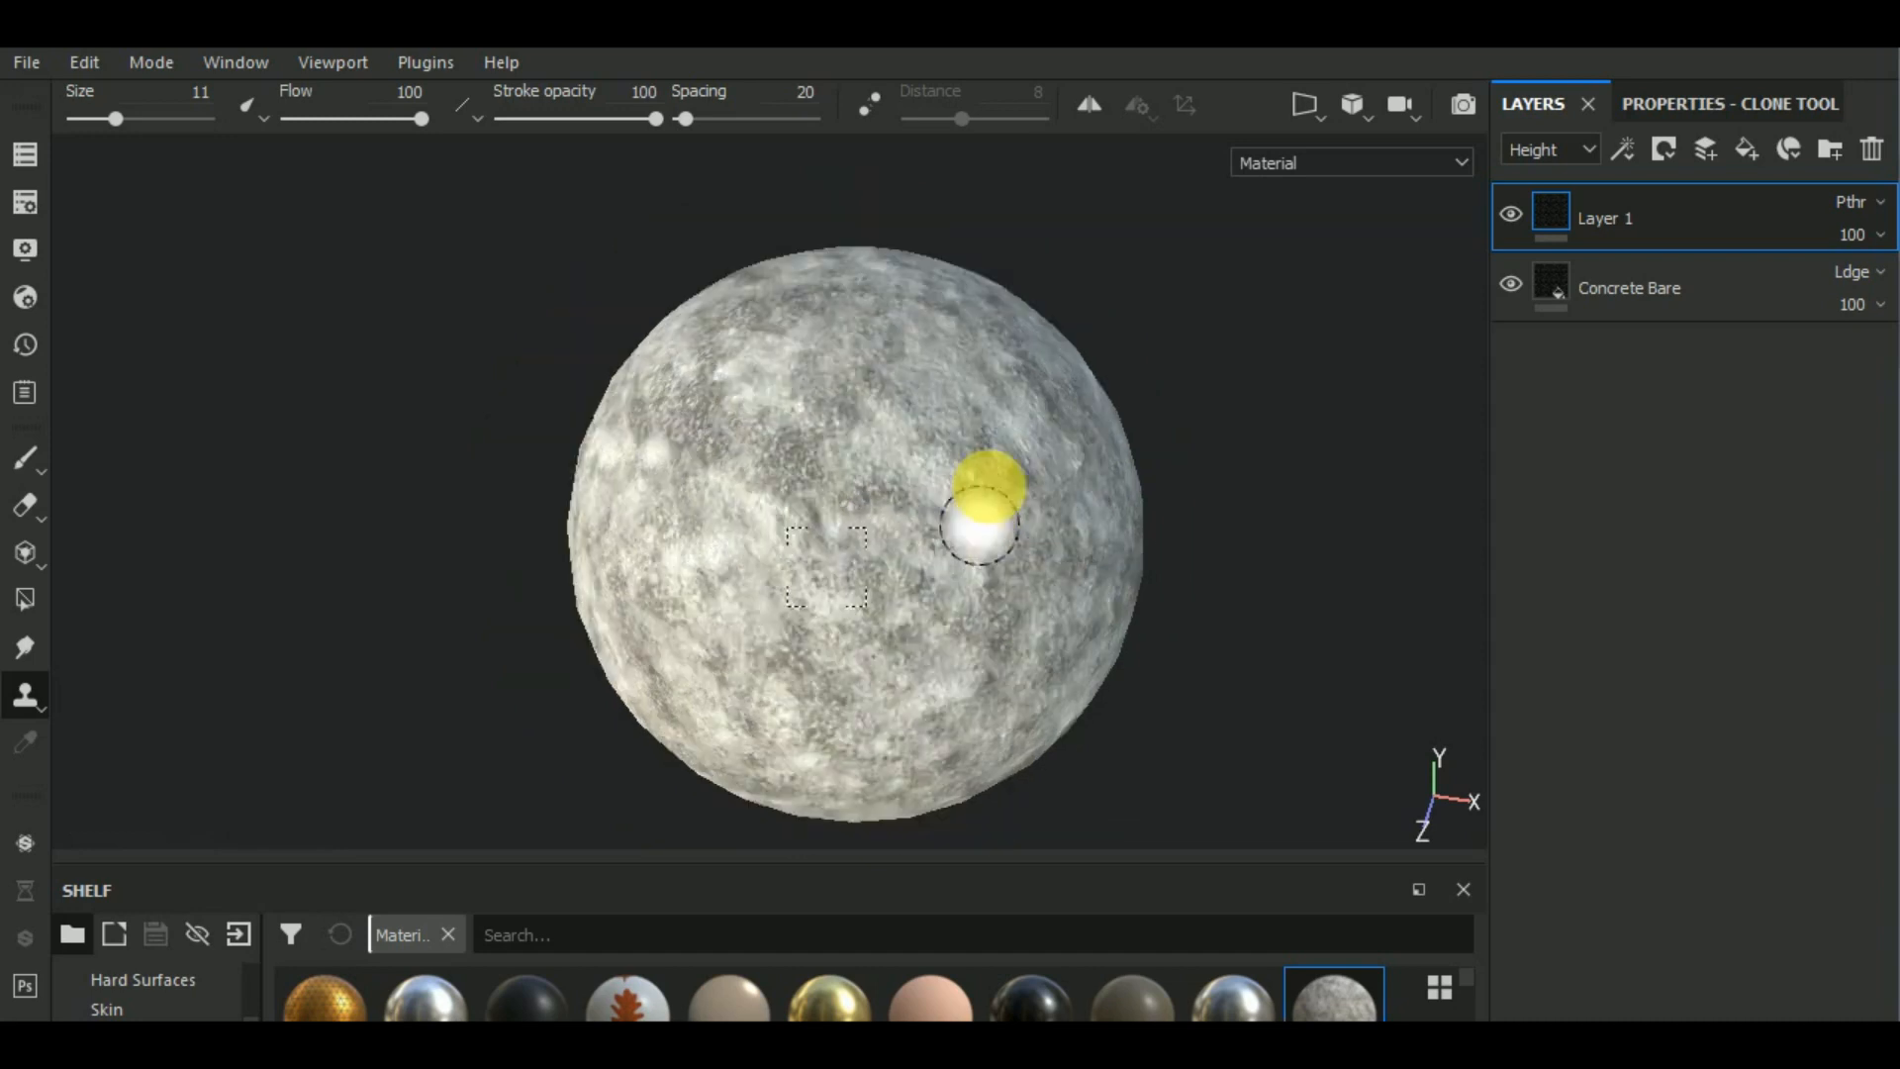
- Return to the first side and touch up the remaining traces along the upper horizontal seam with the Clone tool
{"action": "mouse_move", "coordinate": [939, 592]}
{"action": "left_mouse_down", "text": "alt"}
{"action": "mouse_move", "coordinate": [1296, 509]}
{"action": "mouse_move", "coordinate": [1060, 628]}
{"action": "mouse_move", "coordinate": [1166, 573]}
{"action": "mouse_move", "coordinate": [1204, 615]}
{"action": "left_mouse_up", "text": "alt"}
{"action": "scroll", "coordinate": [728, 408], "scroll_direction": "up", "scroll_amount": 4}
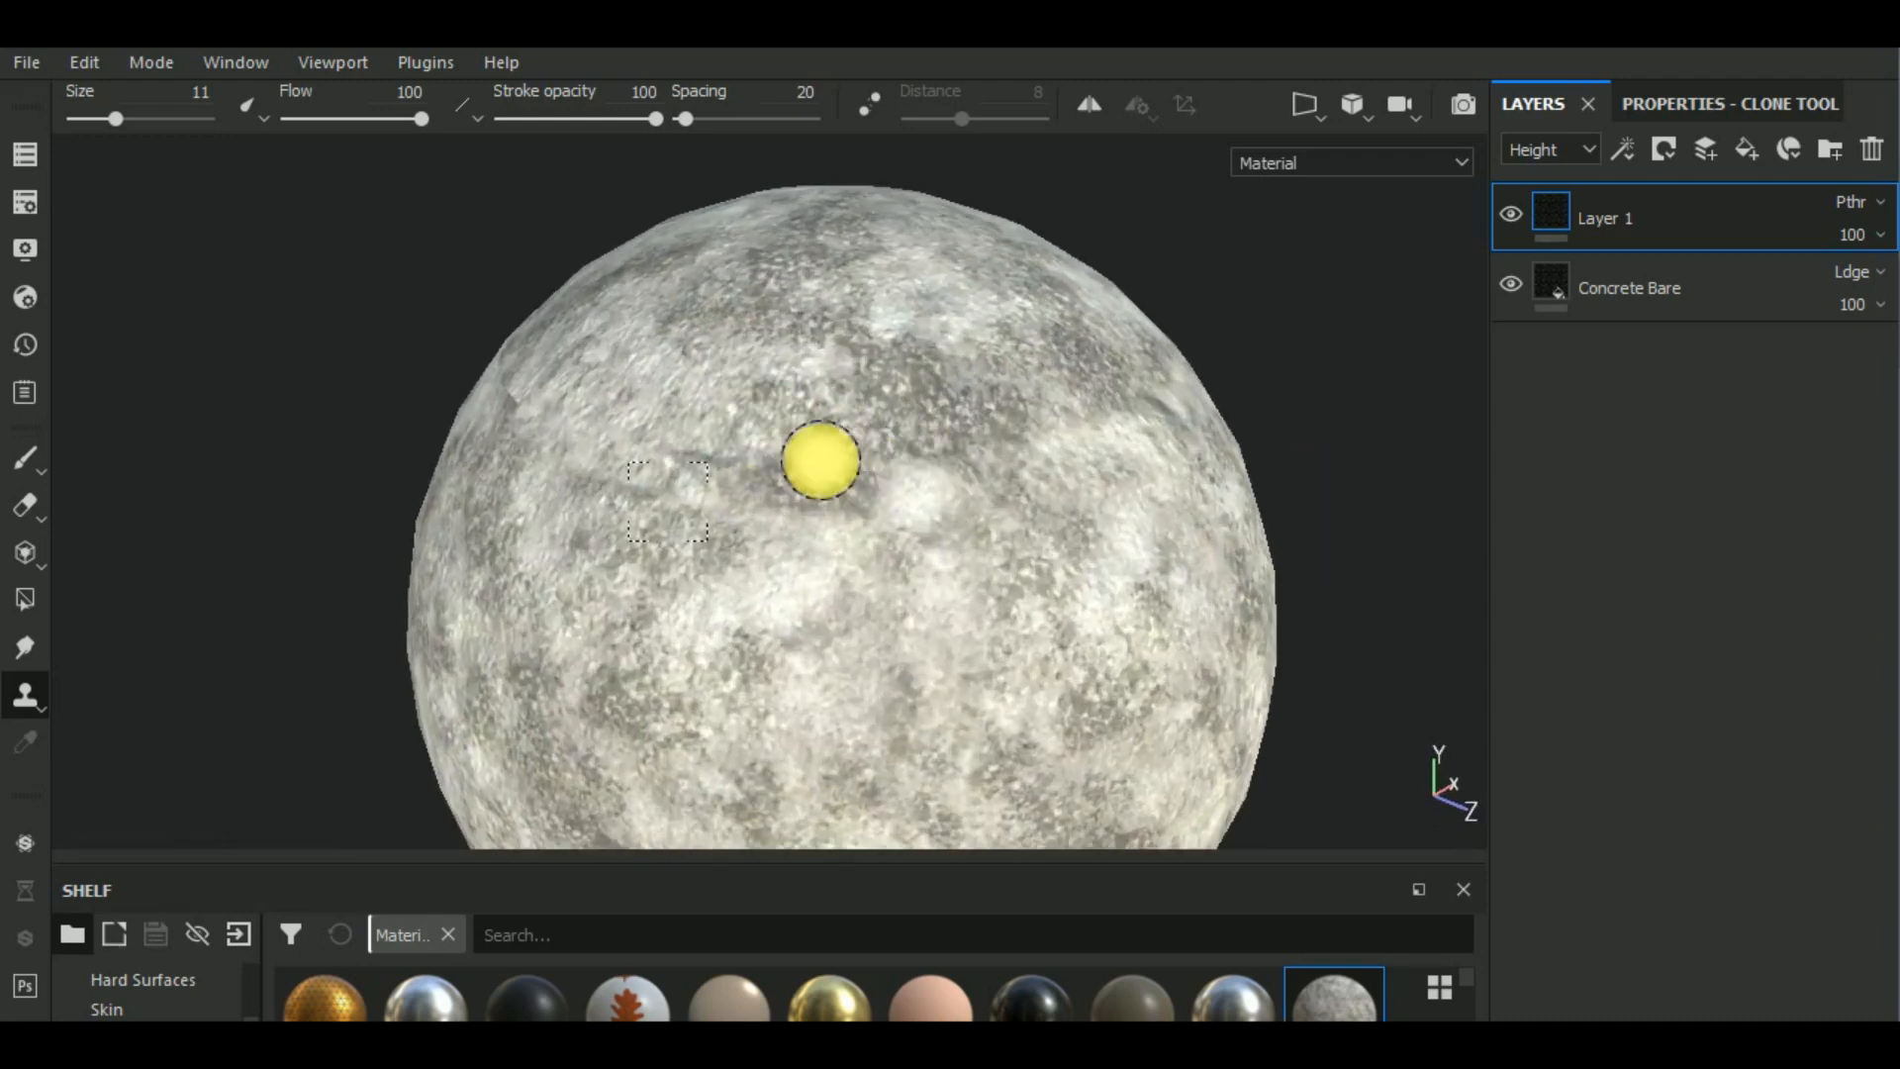
{"action": "left_click", "coordinate": [755, 451]}
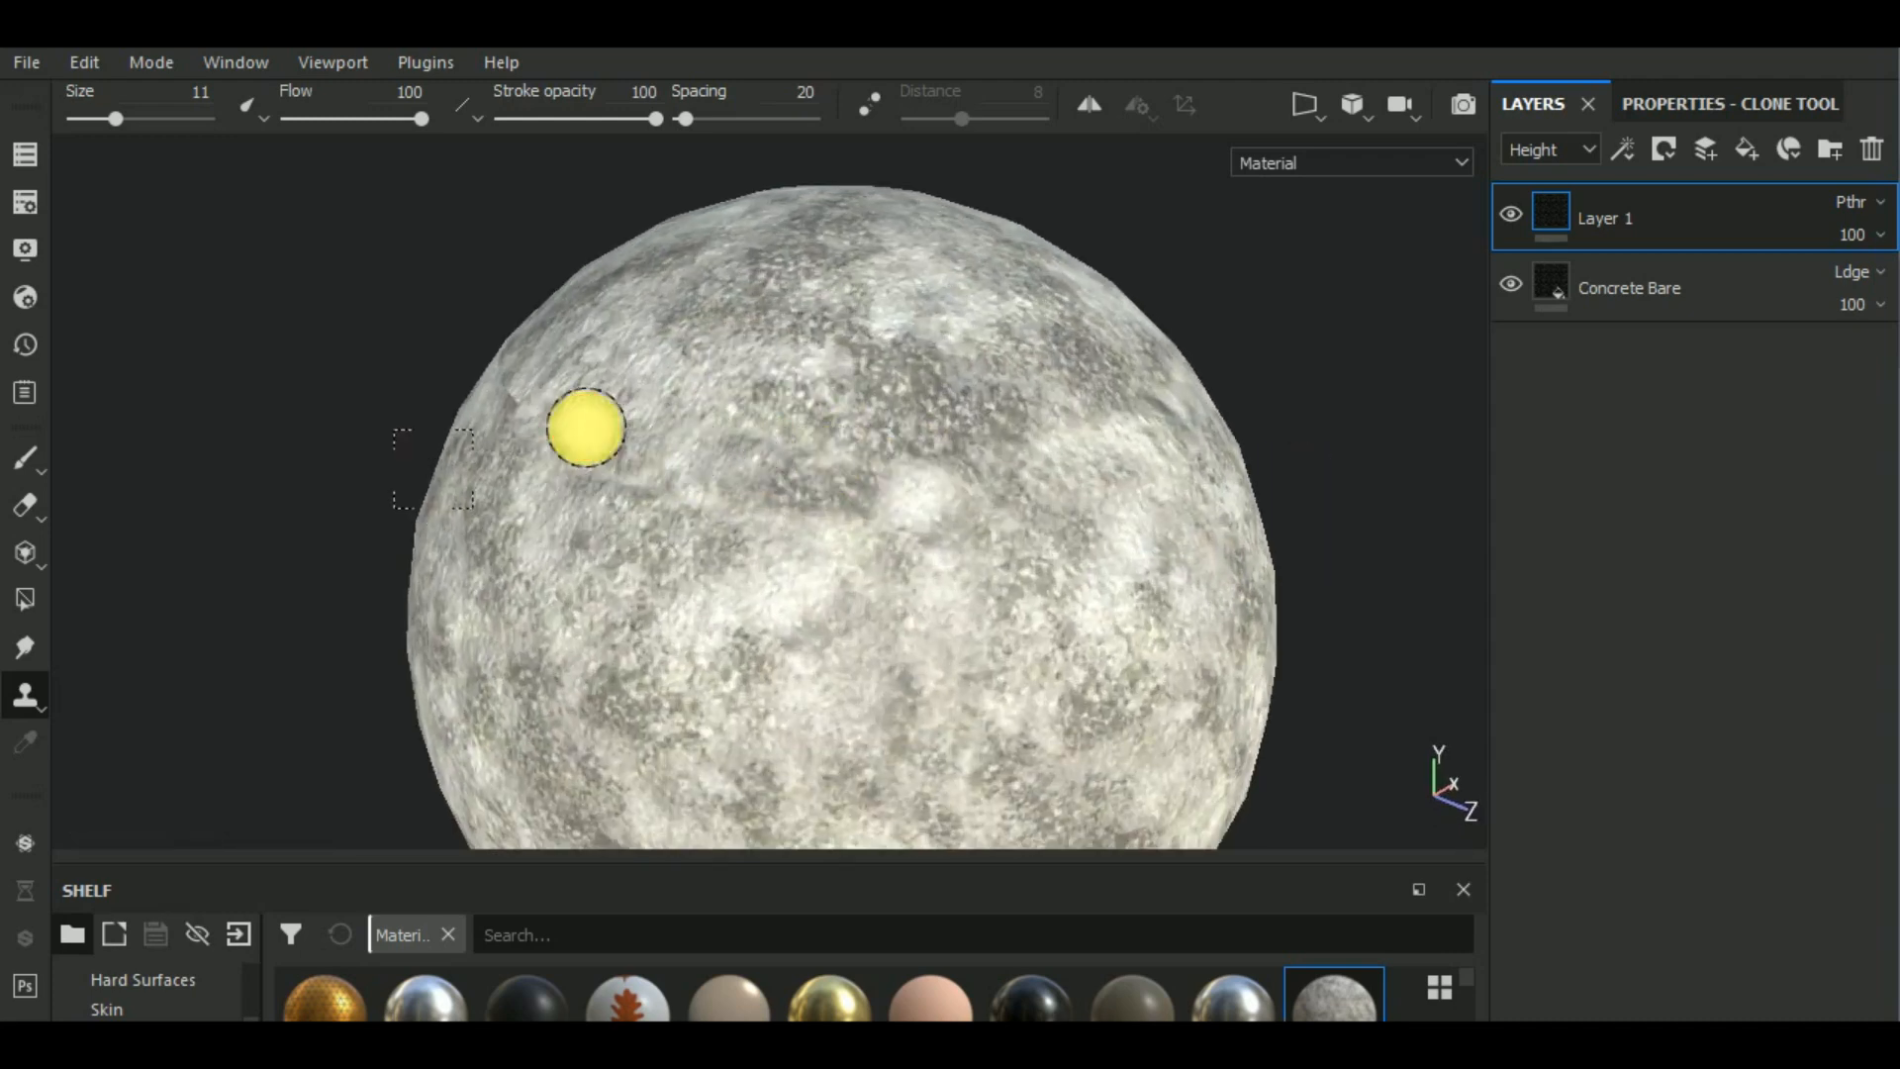
{"action": "left_click", "coordinate": [522, 407]}
{"action": "scroll", "coordinate": [730, 488], "scroll_direction": "down", "scroll_amount": 3}
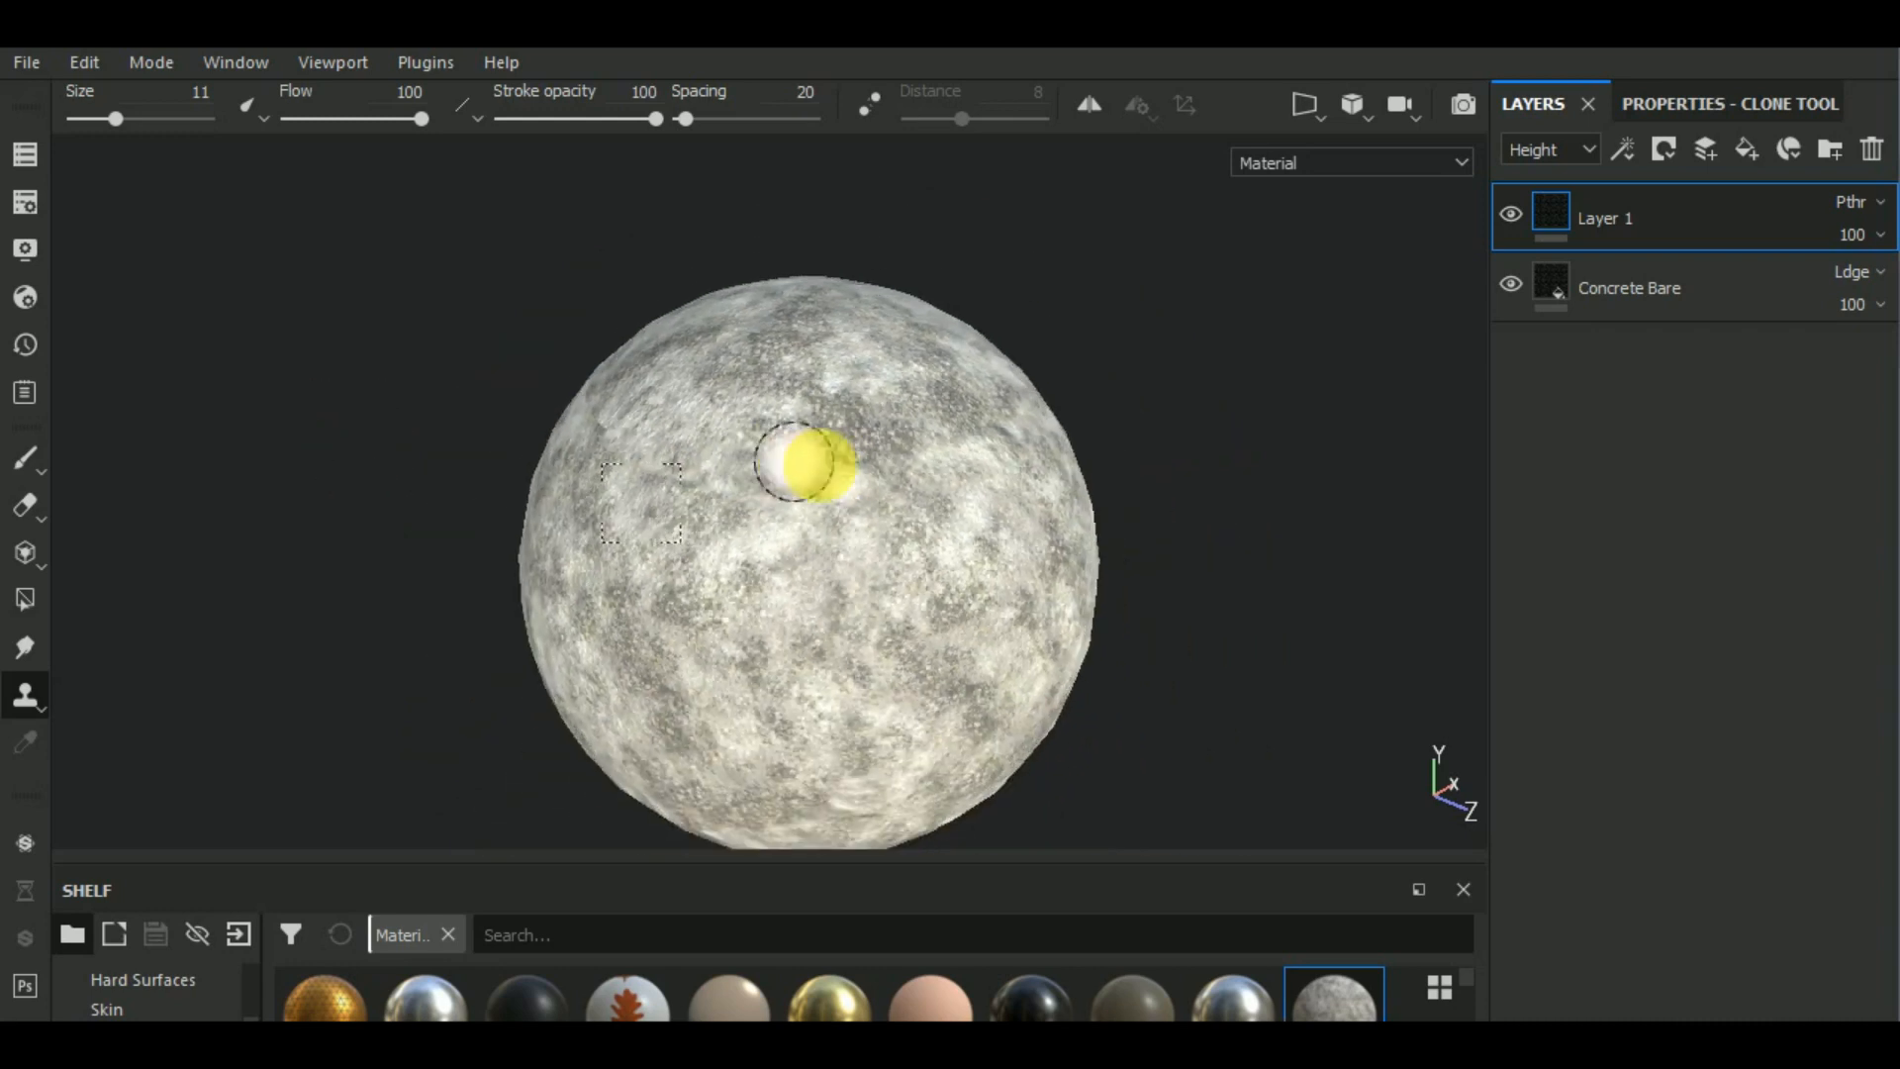
{"action": "left_click", "coordinate": [937, 448]}
- Sample a clone source beside the lower vertical seam and paint over the seam near the sphere's underside
{"action": "scroll", "coordinate": [1066, 569], "scroll_direction": "down", "scroll_amount": 3}
{"action": "mouse_move", "coordinate": [1166, 510]}
{"action": "left_mouse_down", "text": "alt"}
{"action": "mouse_move", "coordinate": [1133, 402]}
{"action": "mouse_move", "coordinate": [1157, 485]}
{"action": "left_mouse_up", "text": "alt"}
{"action": "middle_click_drag", "start_coordinate": [1171, 571], "coordinate": [1153, 411], "text": "alt"}
{"action": "scroll", "coordinate": [906, 554], "scroll_direction": "up", "scroll_amount": 3}
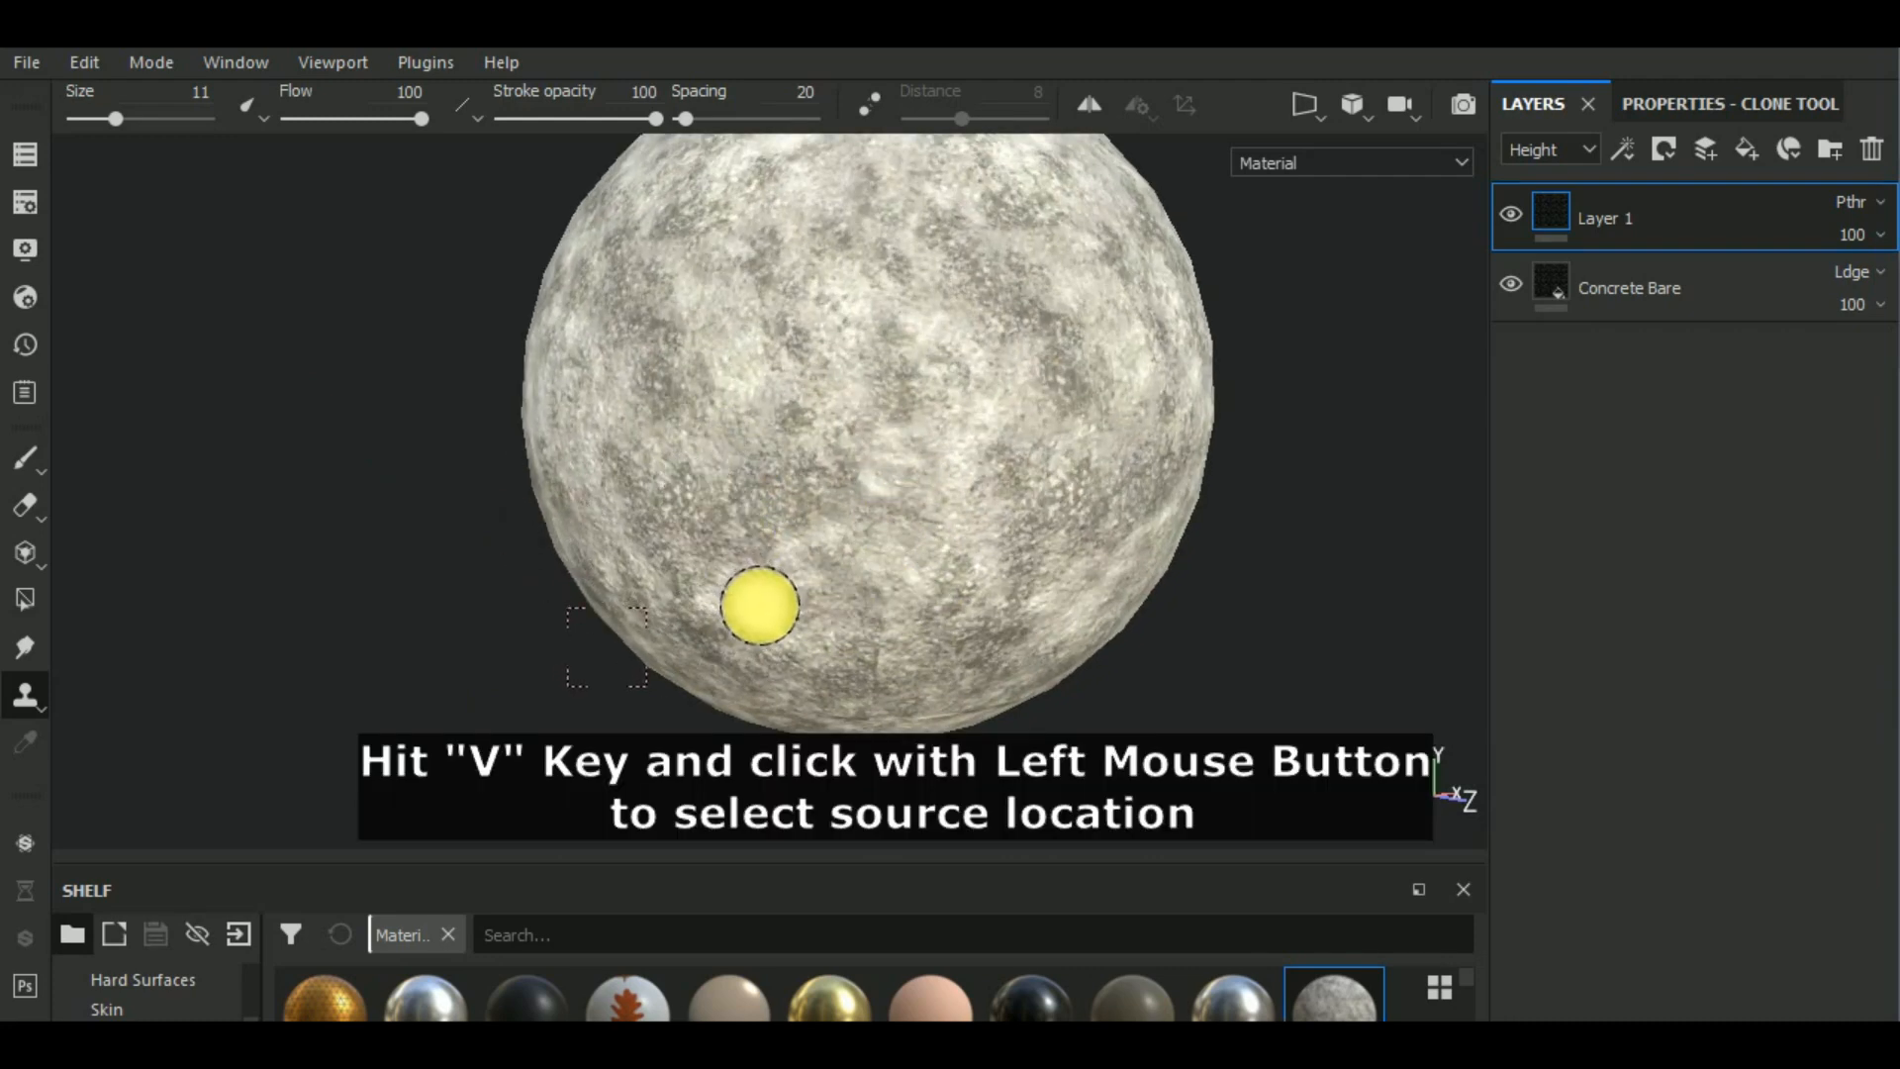
{"action": "key", "text": "v"}
{"action": "left_click", "coordinate": [760, 606]}
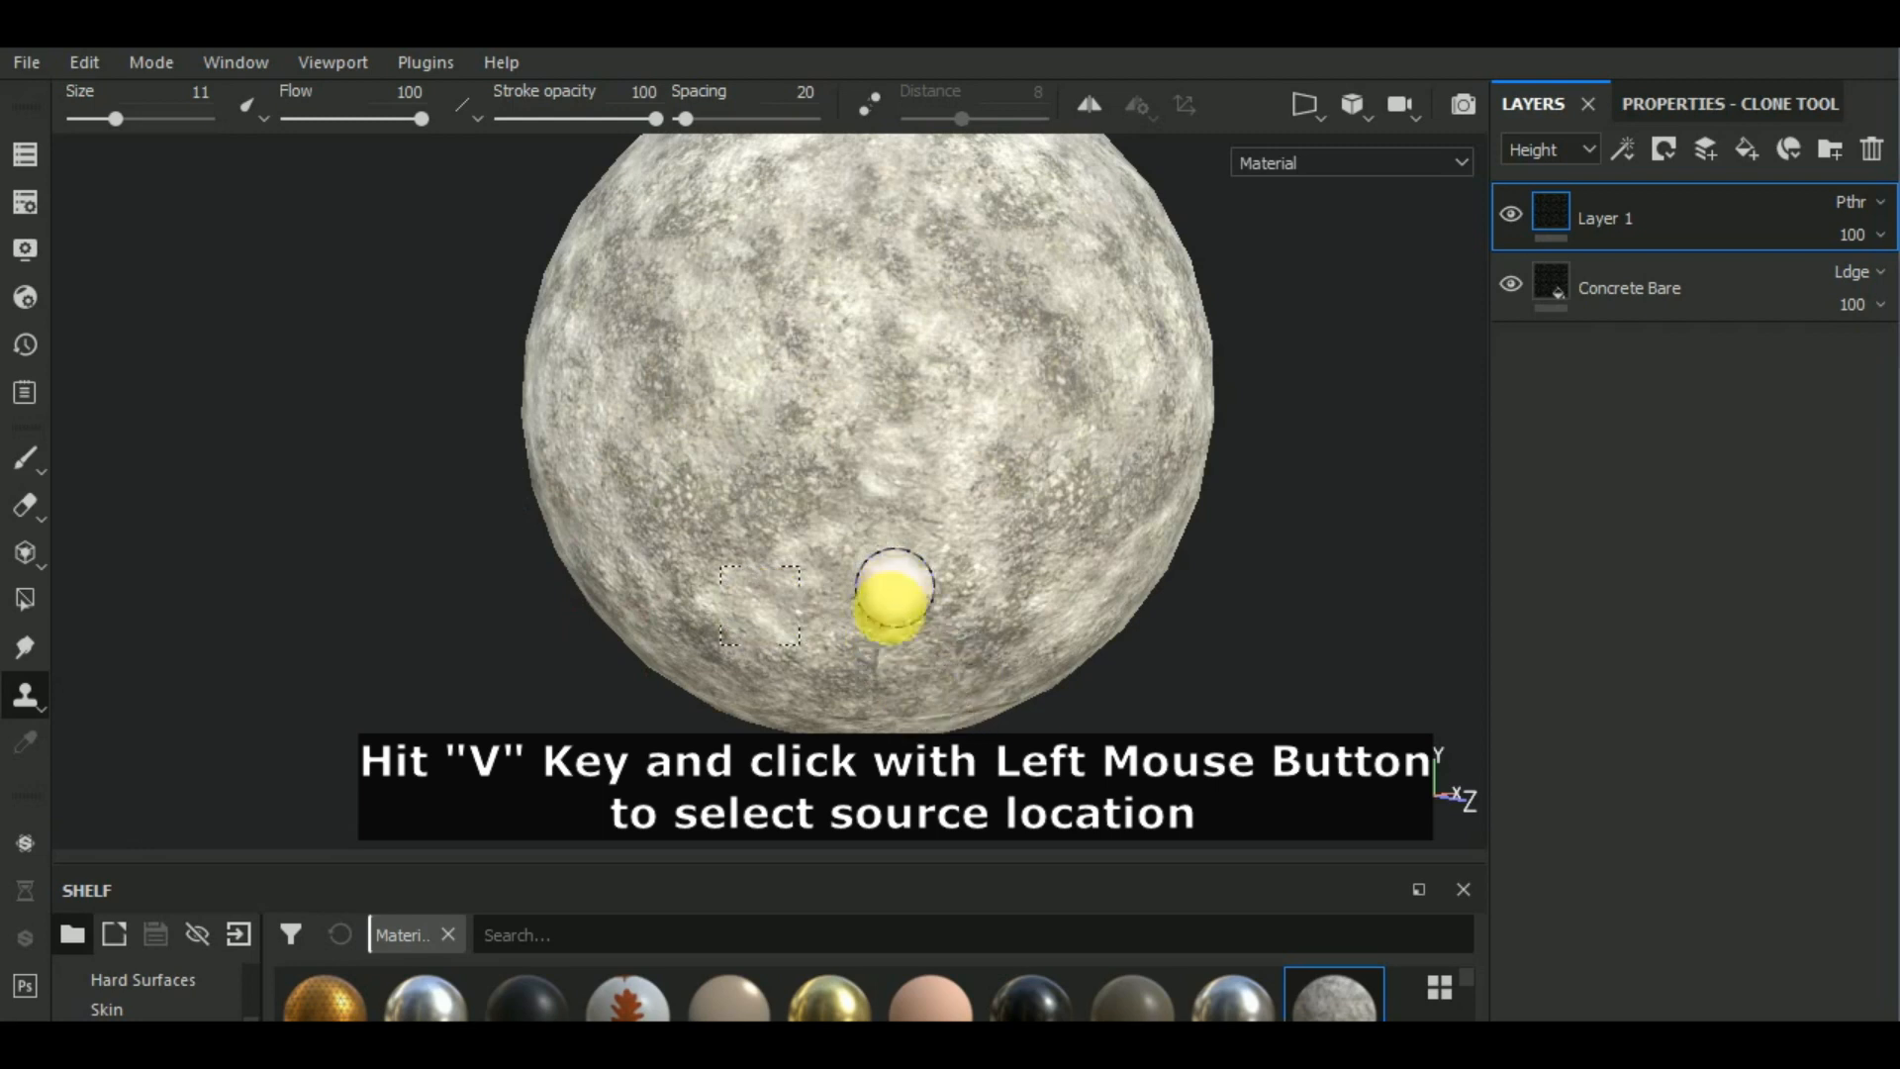
{"action": "left_click_drag", "start_coordinate": [890, 606], "coordinate": [888, 652]}
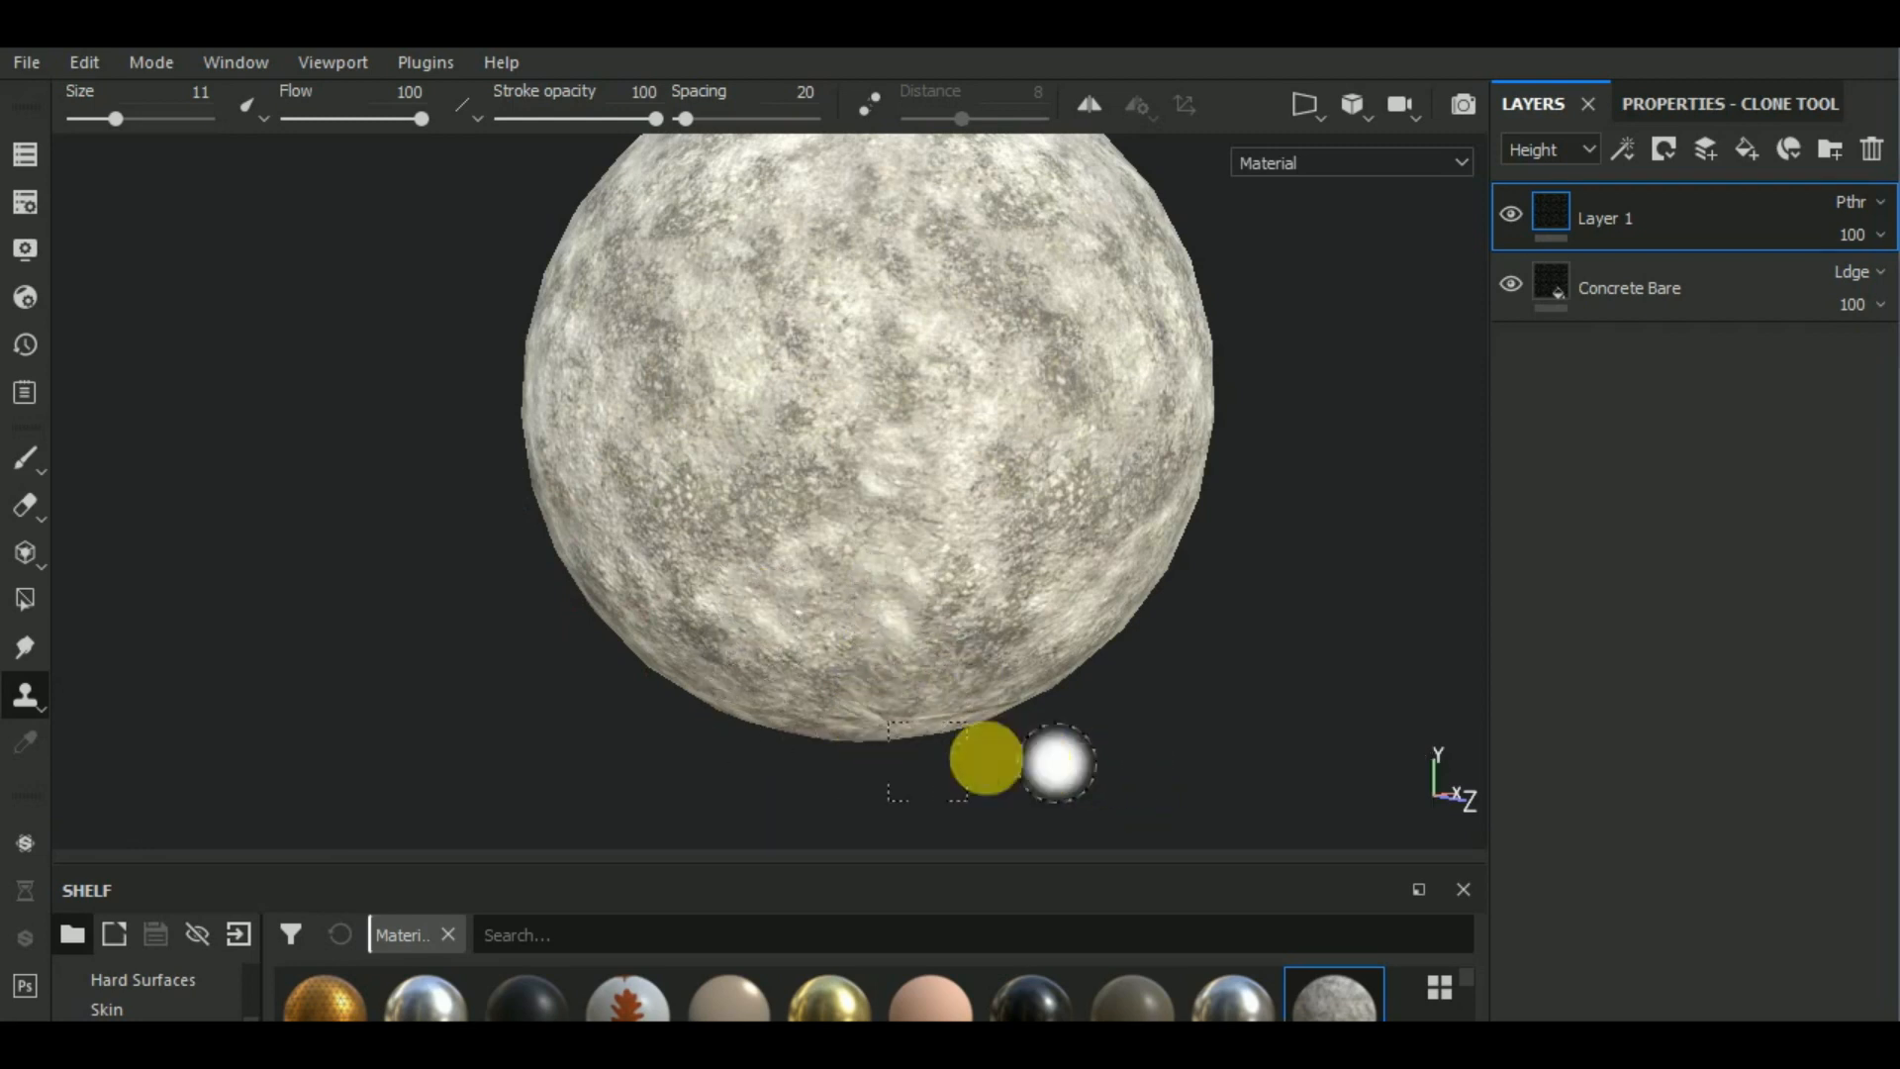
{"action": "left_click", "coordinate": [881, 665]}
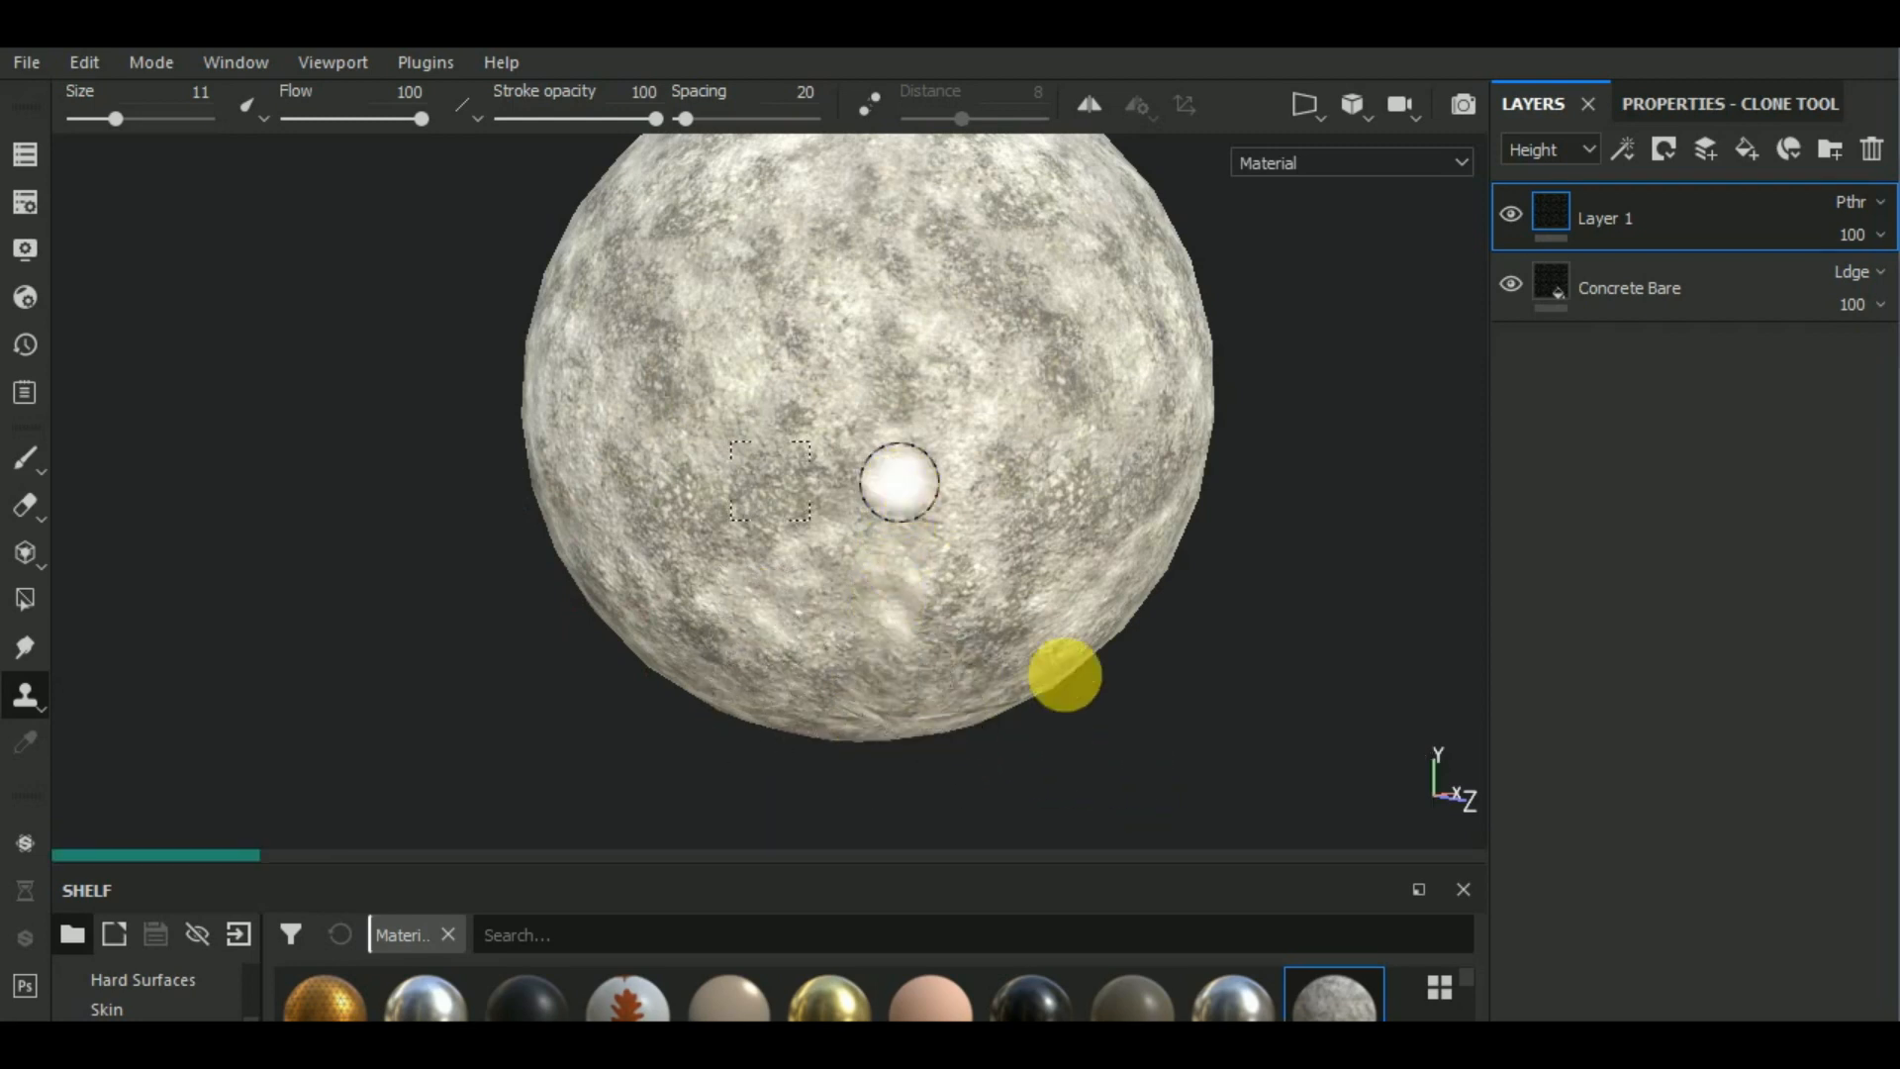
- Examine the sphere from several angles and distances for remaining texture seams
{"action": "scroll", "coordinate": [1073, 683], "scroll_direction": "down", "scroll_amount": 3}
{"action": "left_click_drag", "start_coordinate": [1069, 679], "coordinate": [1190, 514], "text": "alt"}
{"action": "middle_click_drag", "start_coordinate": [1190, 515], "coordinate": [1126, 738], "text": "alt"}
{"action": "mouse_move", "coordinate": [1198, 635]}
{"action": "left_mouse_down", "text": "alt"}
{"action": "mouse_move", "coordinate": [933, 670]}
{"action": "mouse_move", "coordinate": [1308, 613]}
{"action": "mouse_move", "coordinate": [1238, 629]}
{"action": "left_mouse_up", "text": "alt"}
{"action": "middle_click_drag", "start_coordinate": [1196, 644], "coordinate": [1305, 574], "text": "alt"}
{"action": "scroll", "coordinate": [889, 422], "scroll_direction": "up", "scroll_amount": 3}
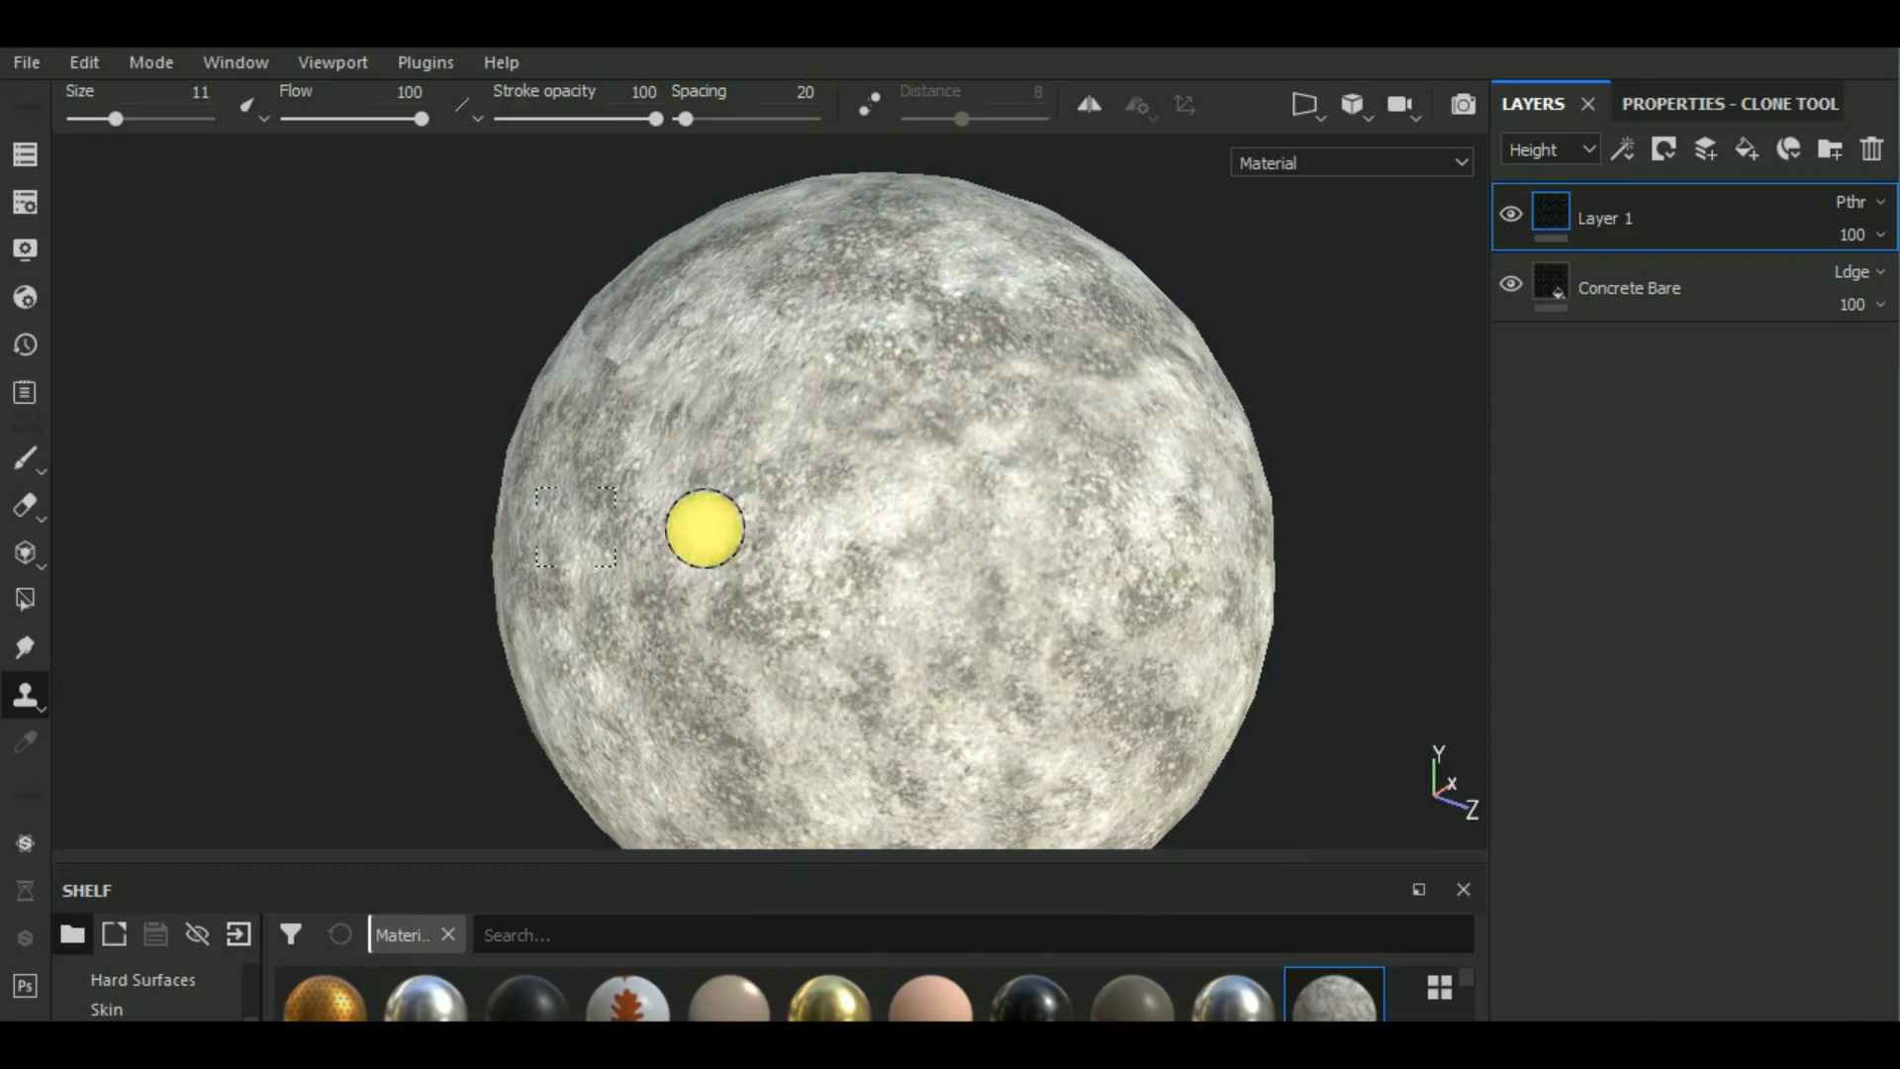
{"action": "scroll", "coordinate": [705, 527], "scroll_direction": "down", "scroll_amount": 4}
{"action": "mouse_move", "coordinate": [1300, 588]}
{"action": "left_mouse_down", "text": "alt"}
{"action": "mouse_move", "coordinate": [950, 623]}
{"action": "mouse_move", "coordinate": [1368, 581]}
{"action": "mouse_move", "coordinate": [1359, 473]}
{"action": "mouse_move", "coordinate": [1332, 607]}
{"action": "left_mouse_up", "text": "alt"}
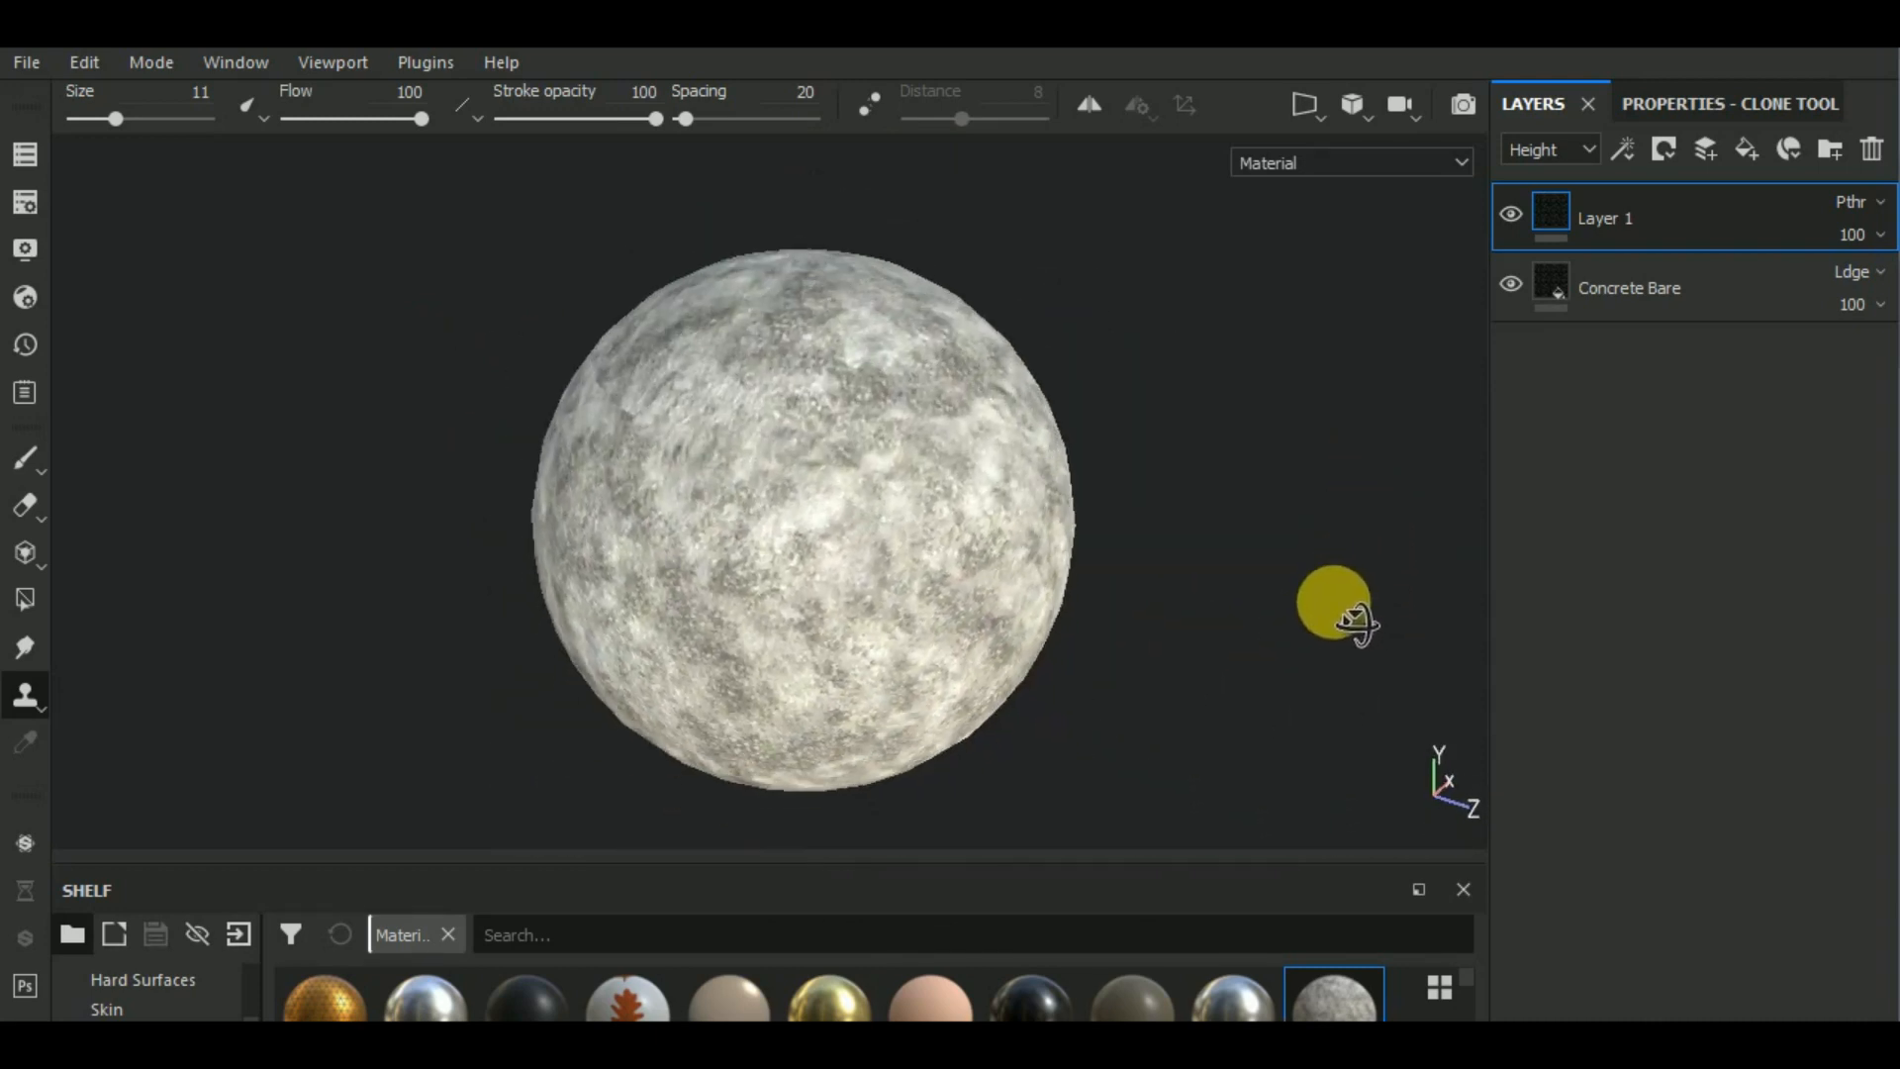
{"action": "scroll", "coordinate": [909, 409], "scroll_direction": "up", "scroll_amount": 2}
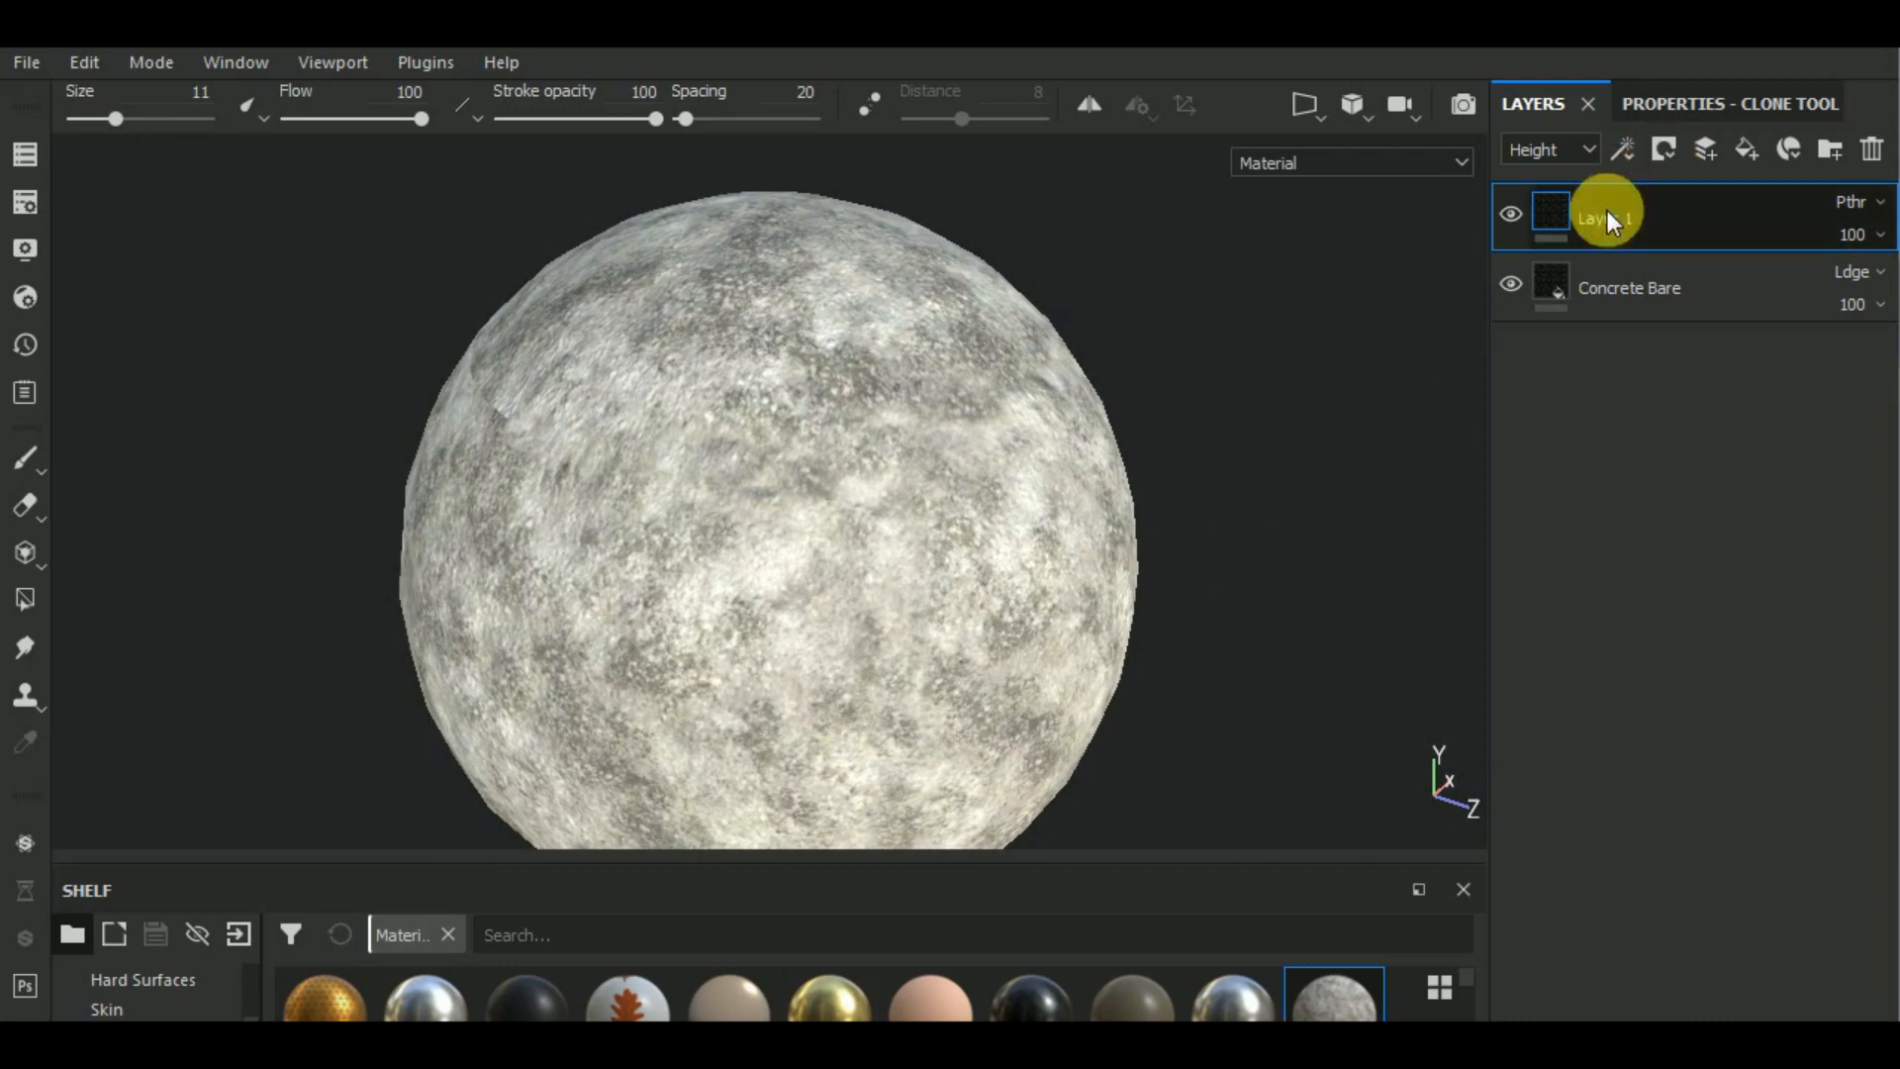
- Add a filter effect to Layer 1 and assign the Sharpen filter to it
{"action": "left_click", "coordinate": [1665, 148]}
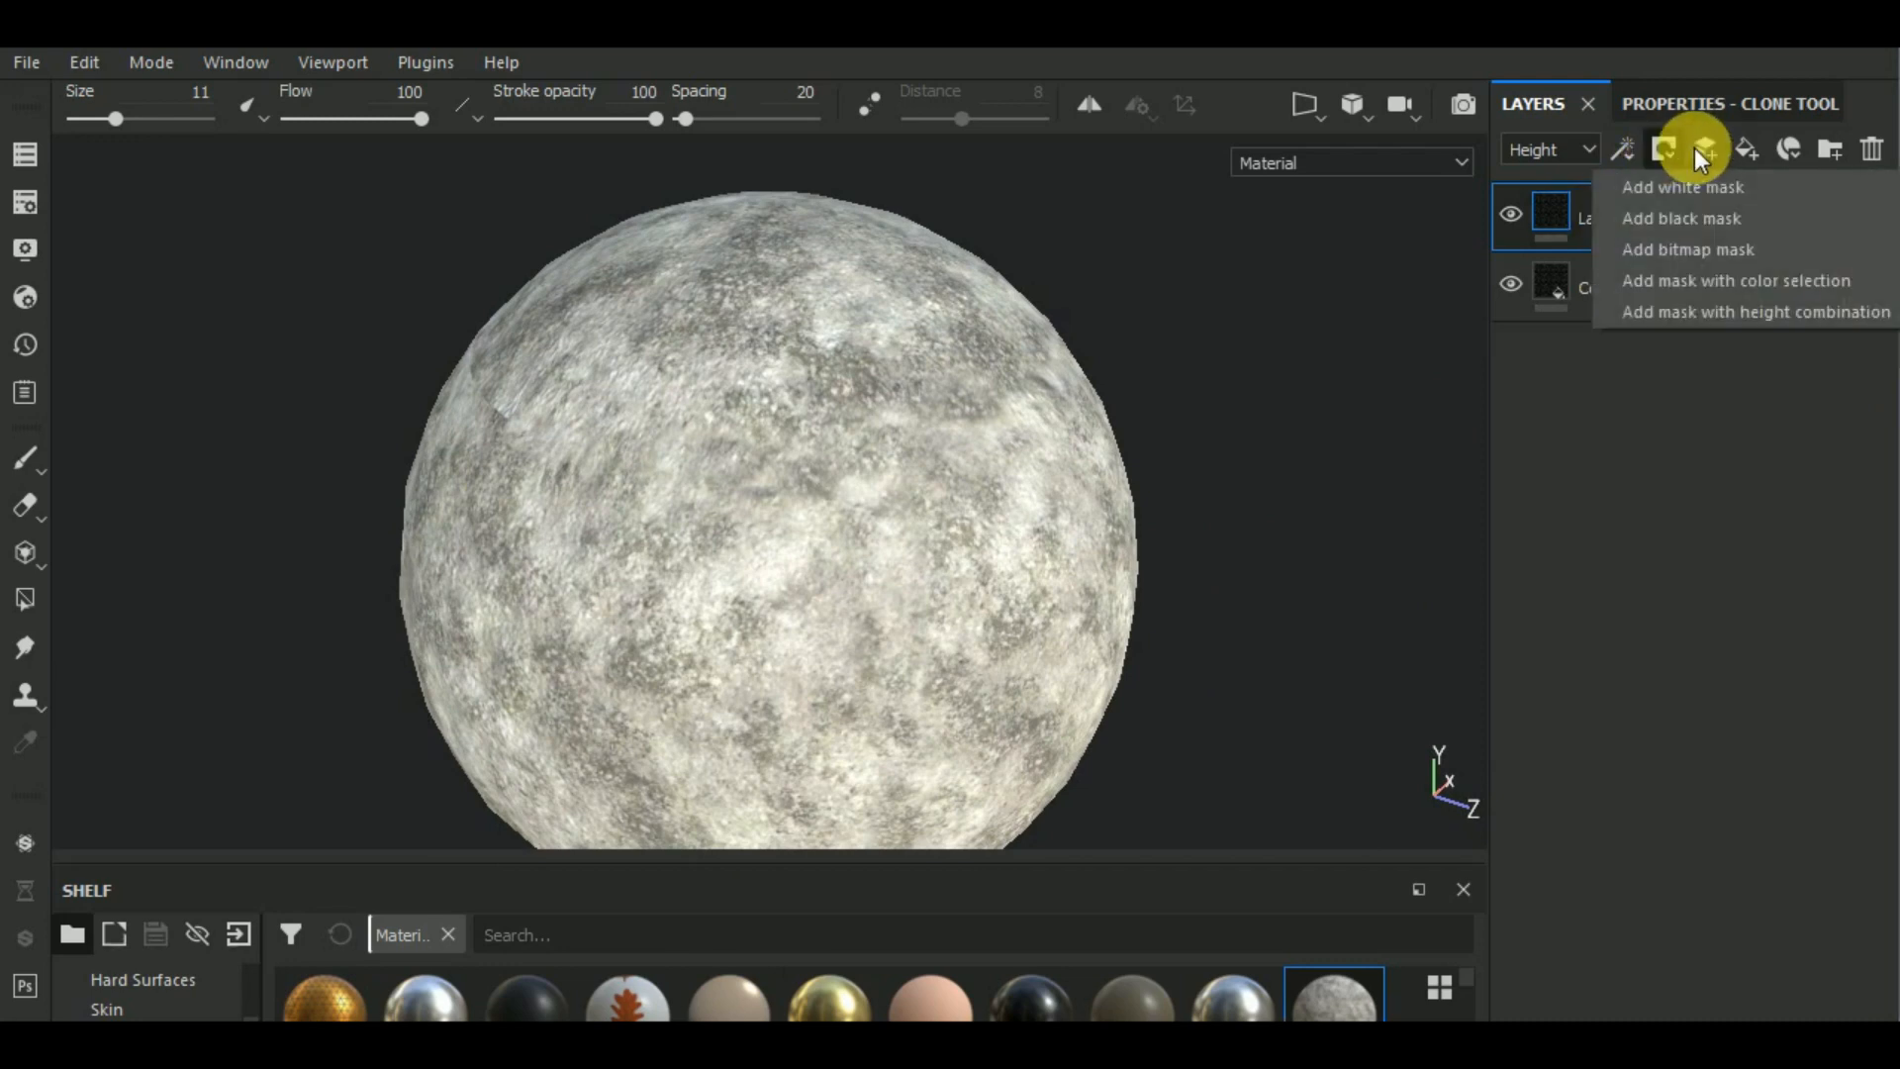
{"action": "left_click", "coordinate": [1625, 149]}
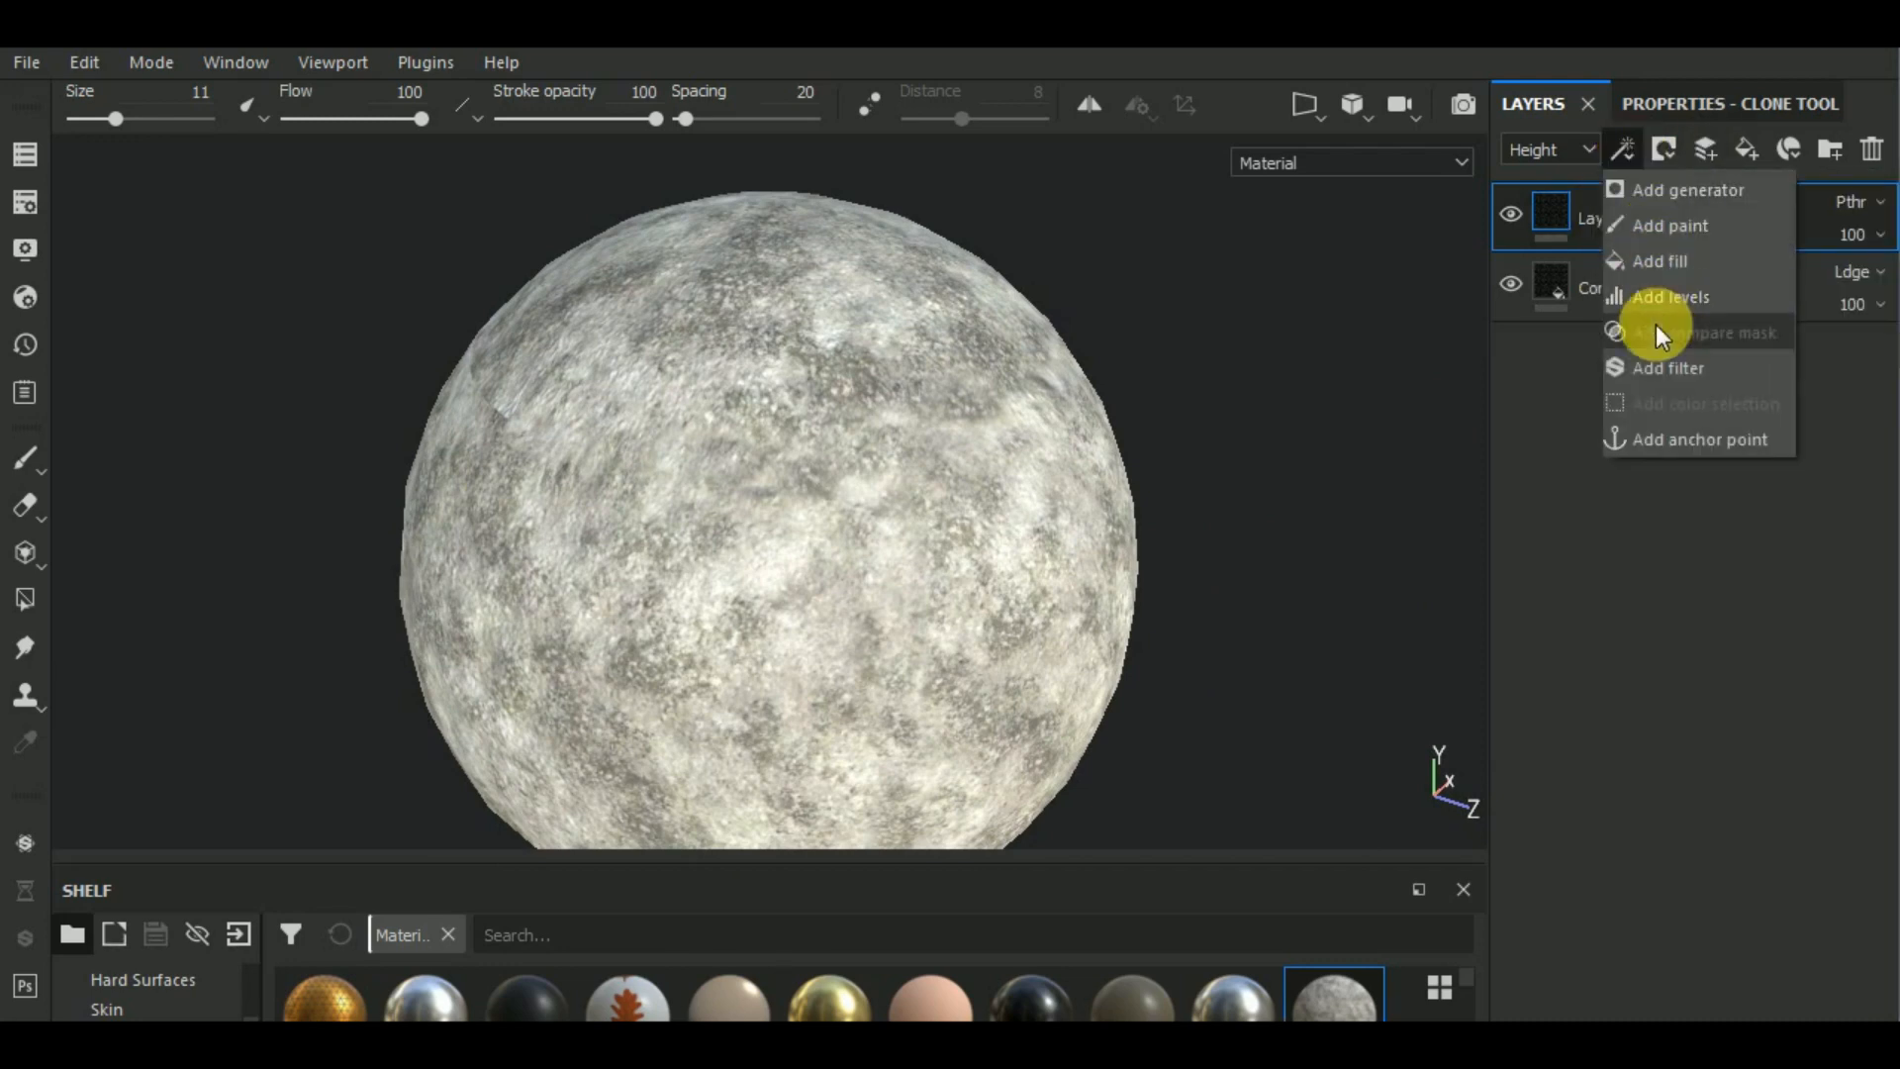
{"action": "left_click", "coordinate": [1694, 370]}
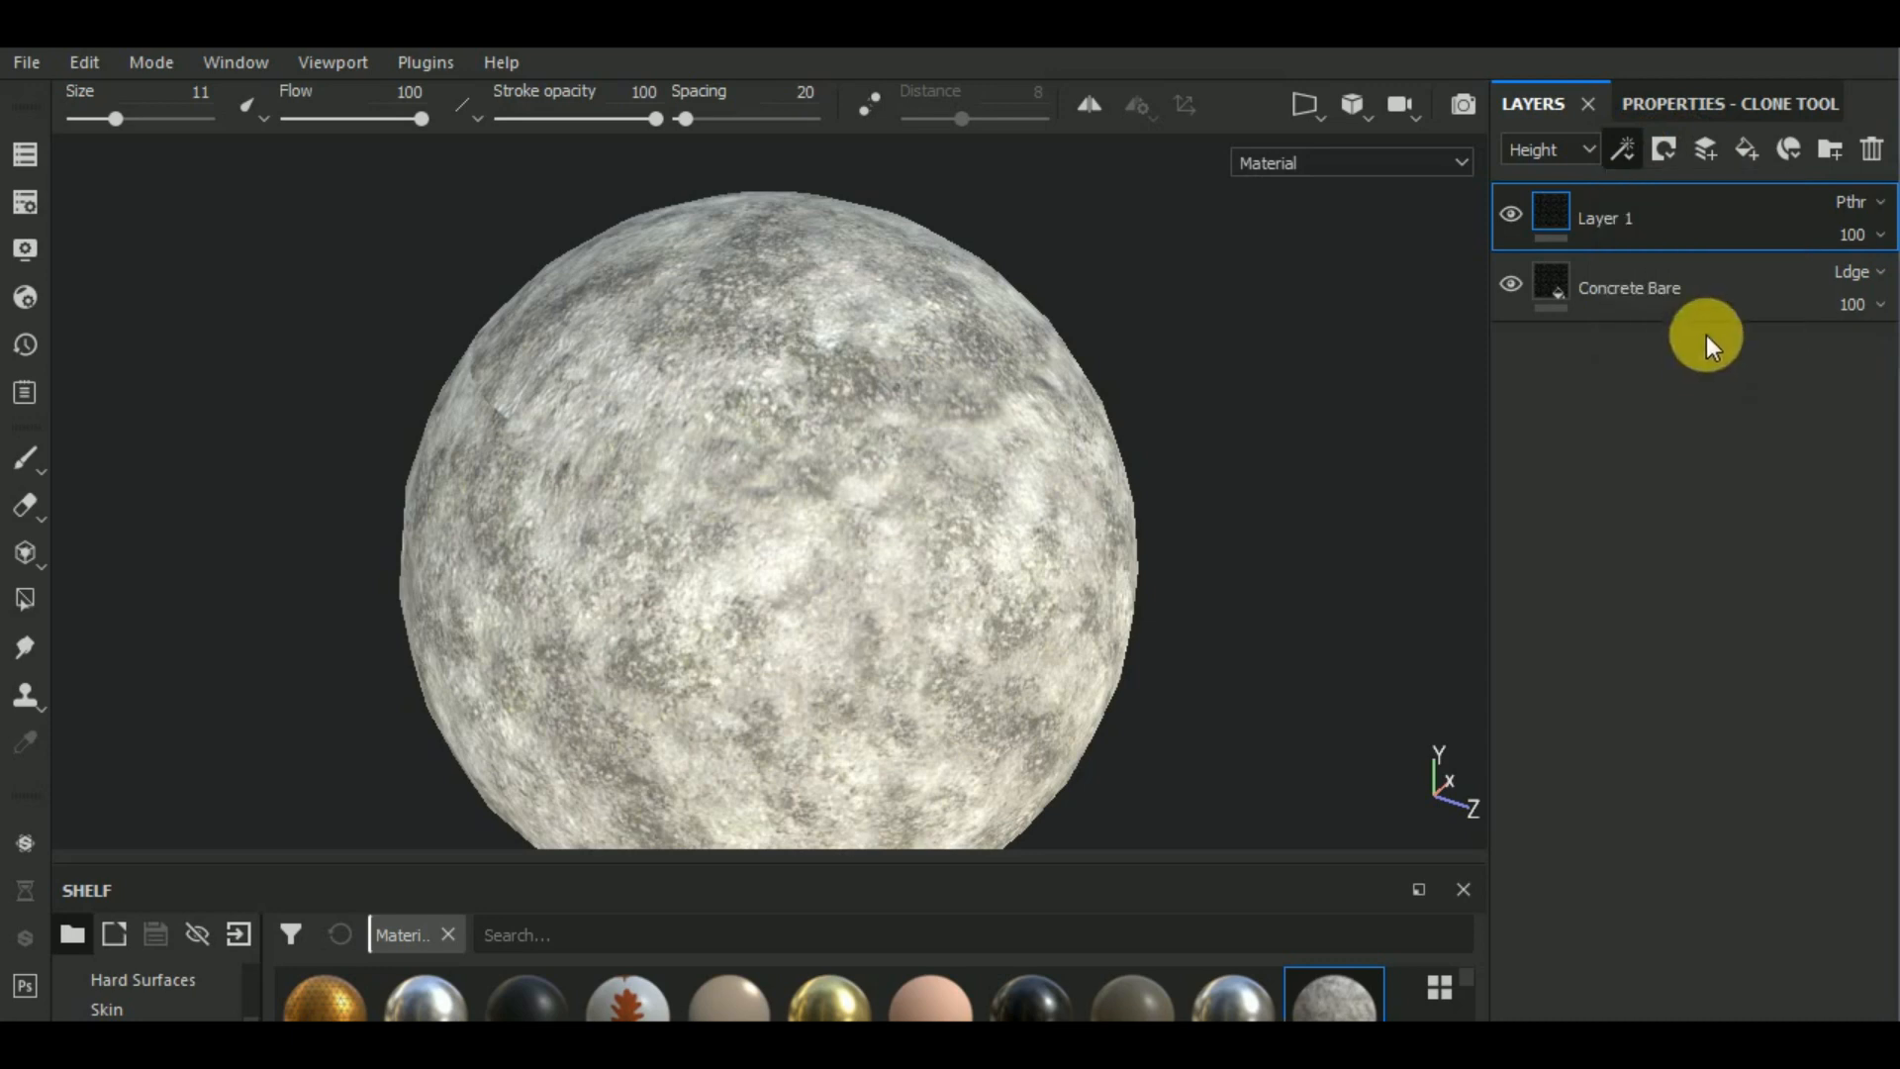
{"action": "left_click", "coordinate": [1695, 103]}
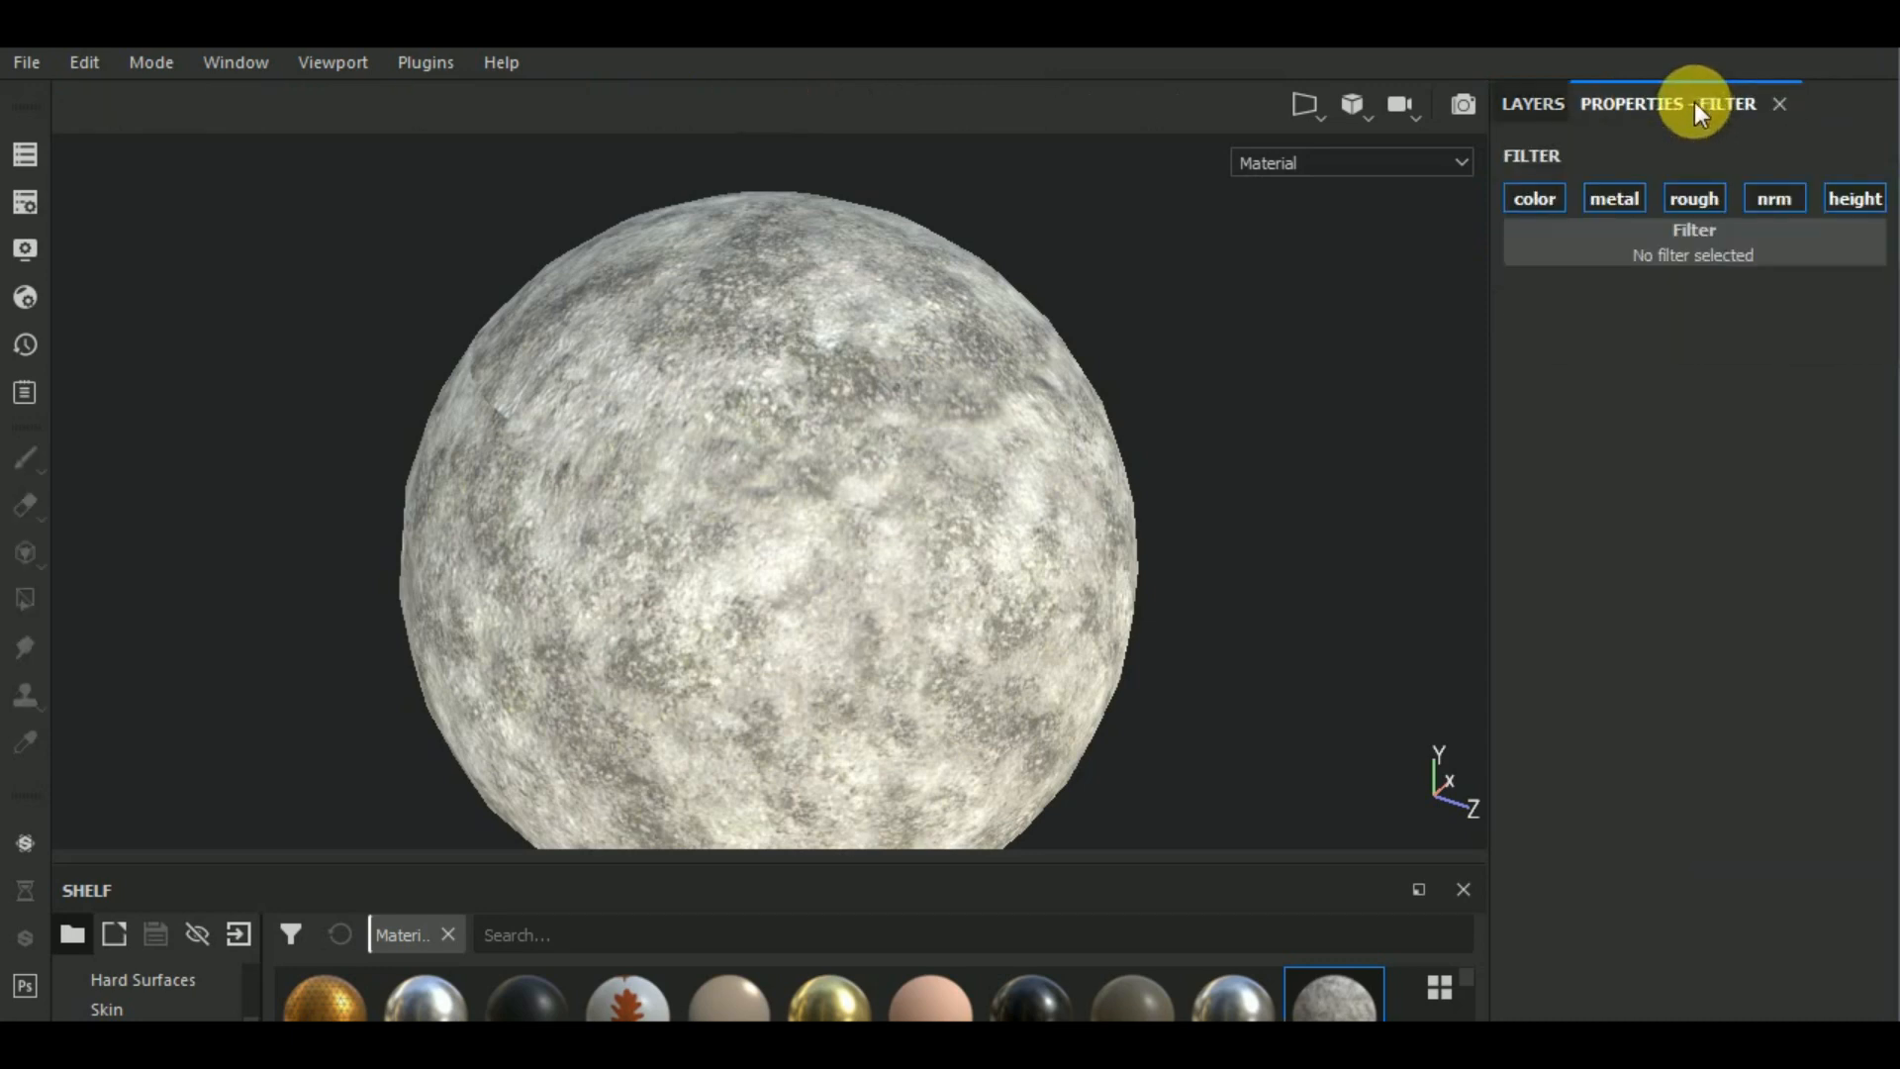
{"action": "left_click", "coordinate": [1708, 245]}
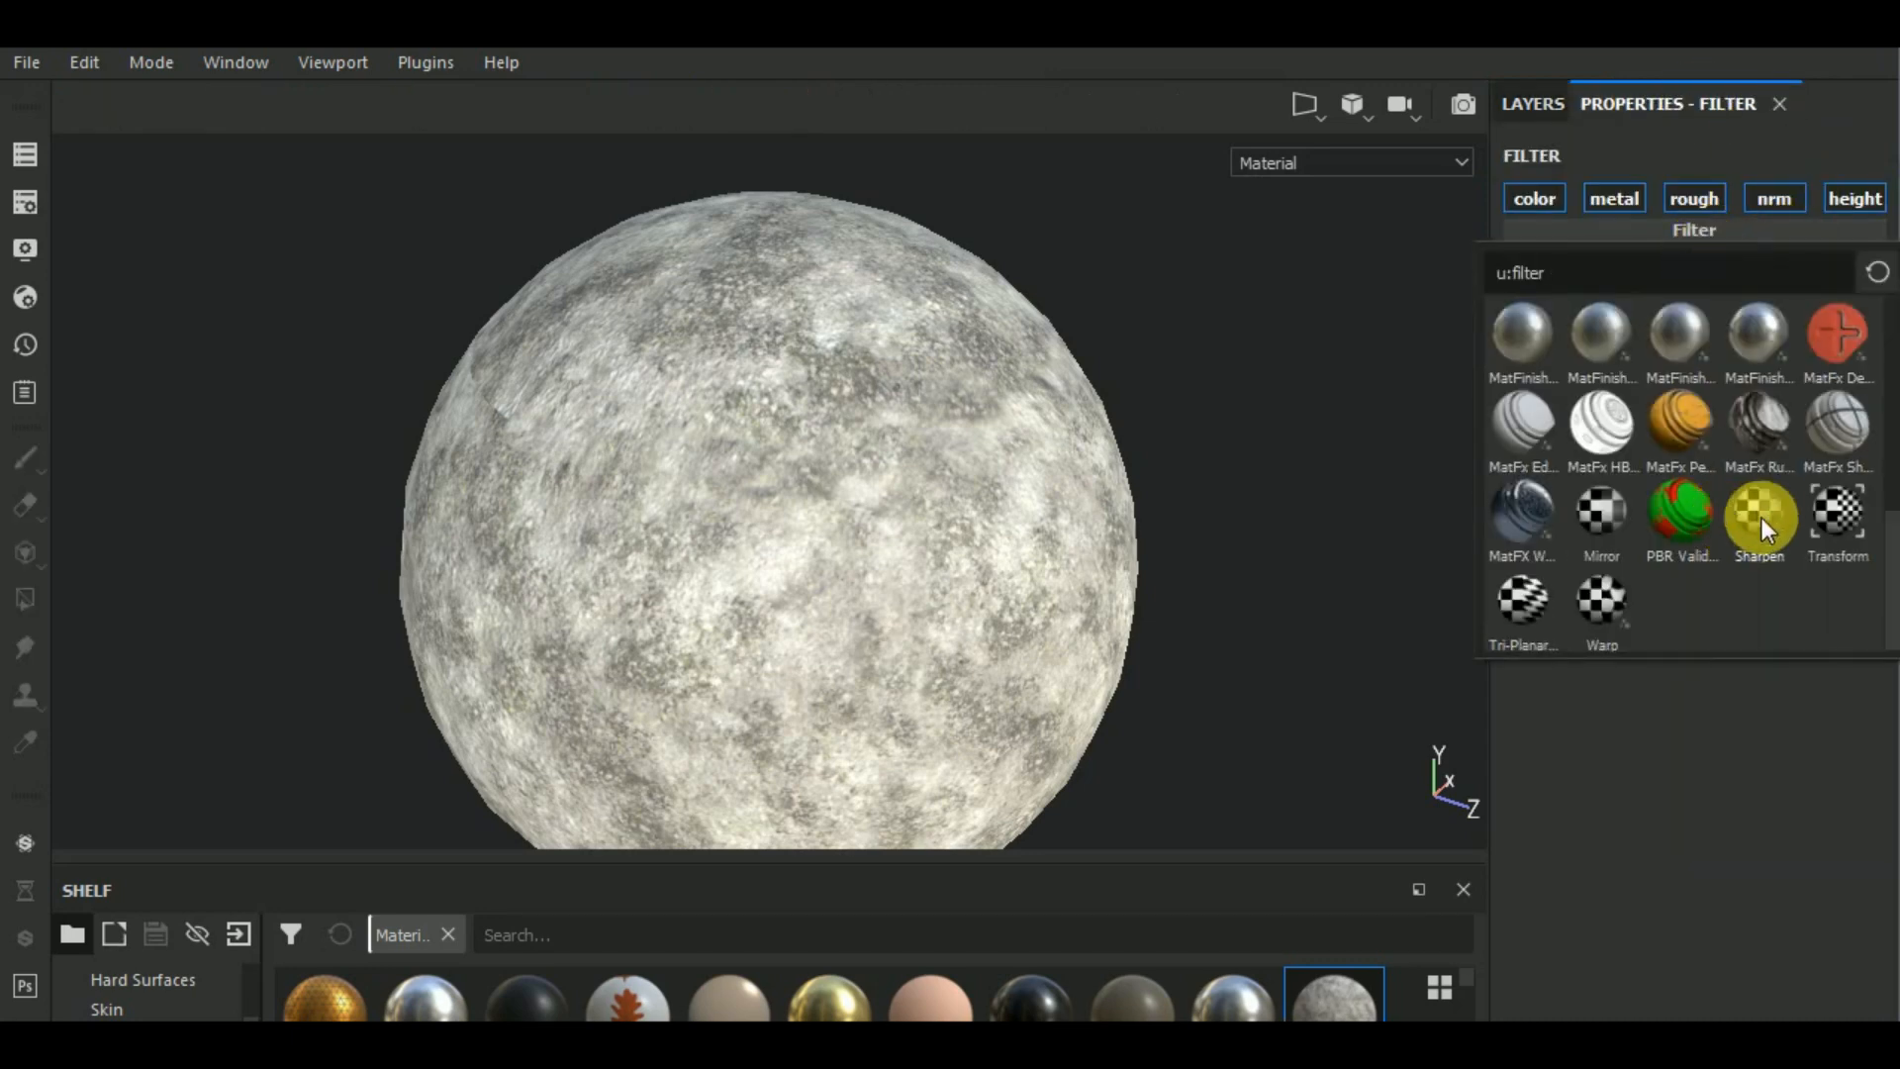
{"action": "left_click", "coordinate": [1768, 514]}
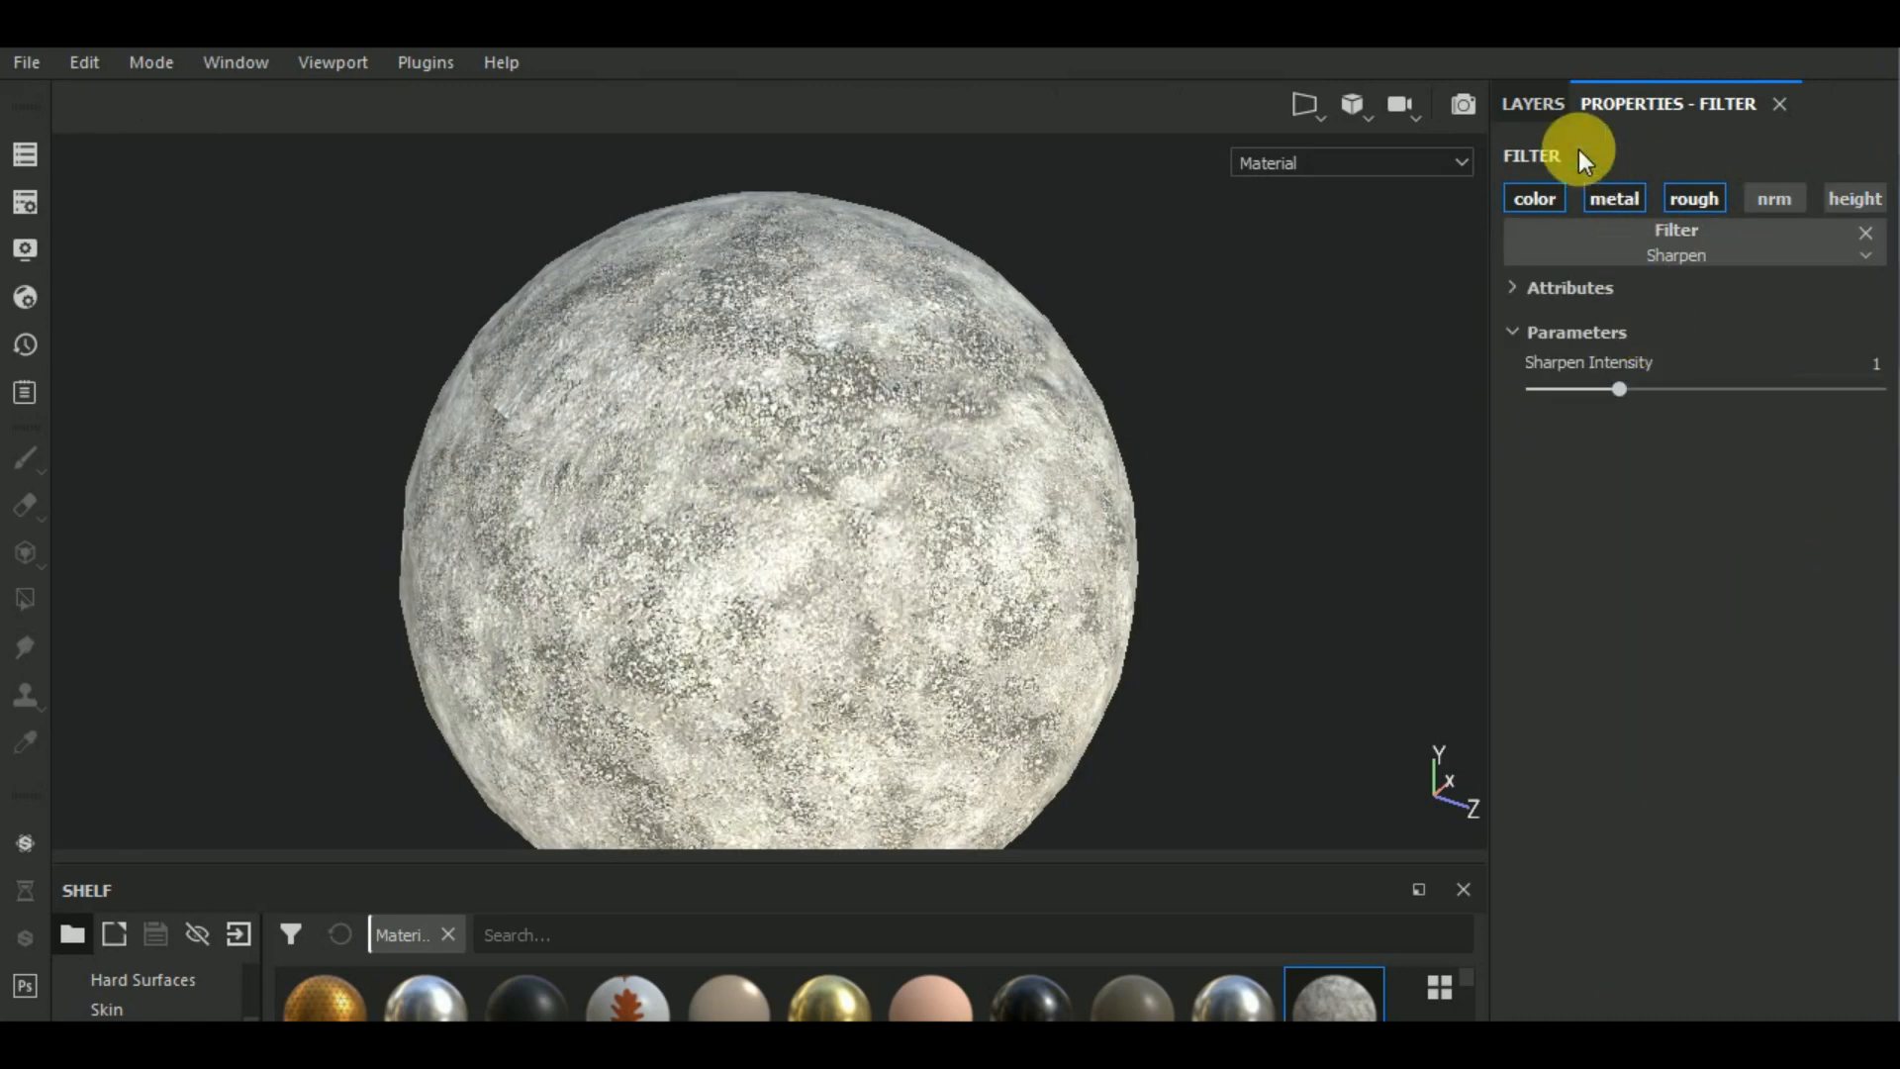
- Set the filter's Sharpen Intensity to 0.38 and check the sphere's surface up close and from afar
{"action": "left_click_drag", "start_coordinate": [1616, 392], "coordinate": [1566, 374]}
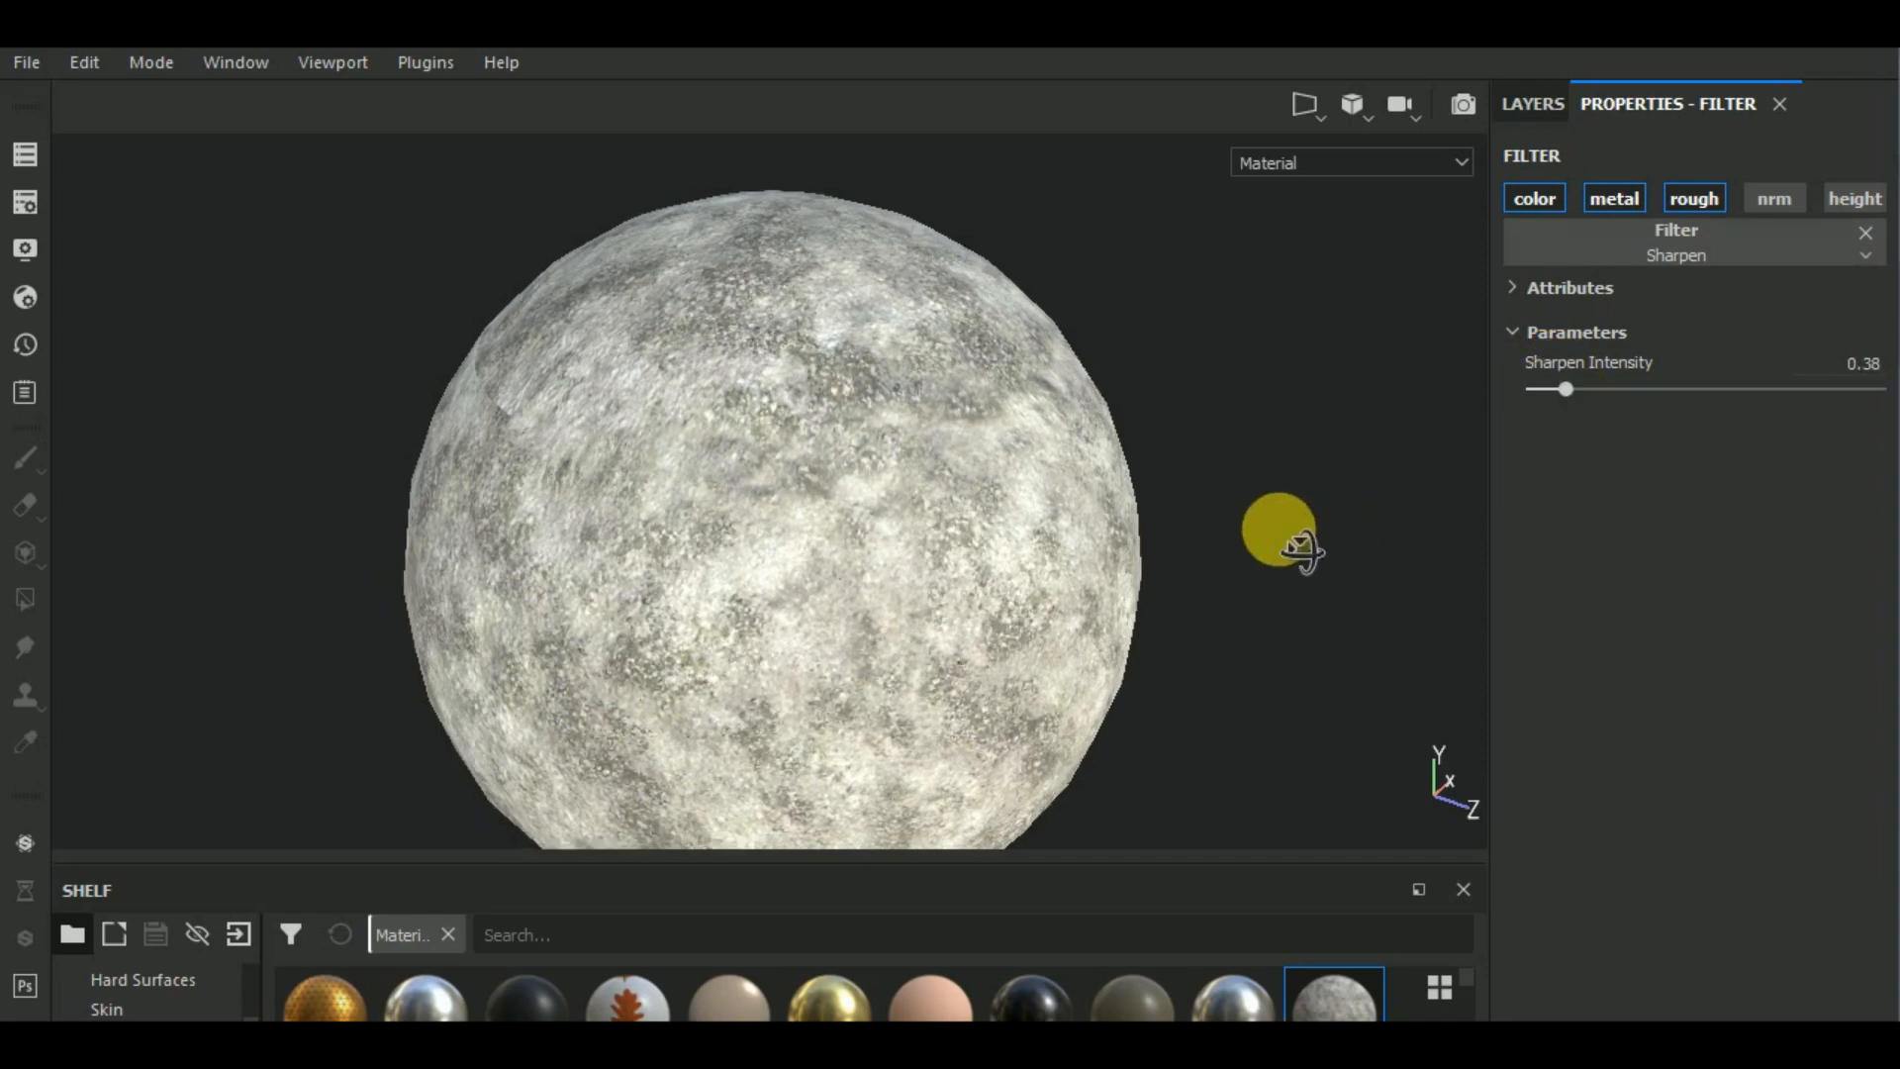
{"action": "left_click_drag", "start_coordinate": [1276, 530], "coordinate": [1182, 489], "text": "alt"}
{"action": "scroll", "coordinate": [936, 455], "scroll_direction": "up", "scroll_amount": 5}
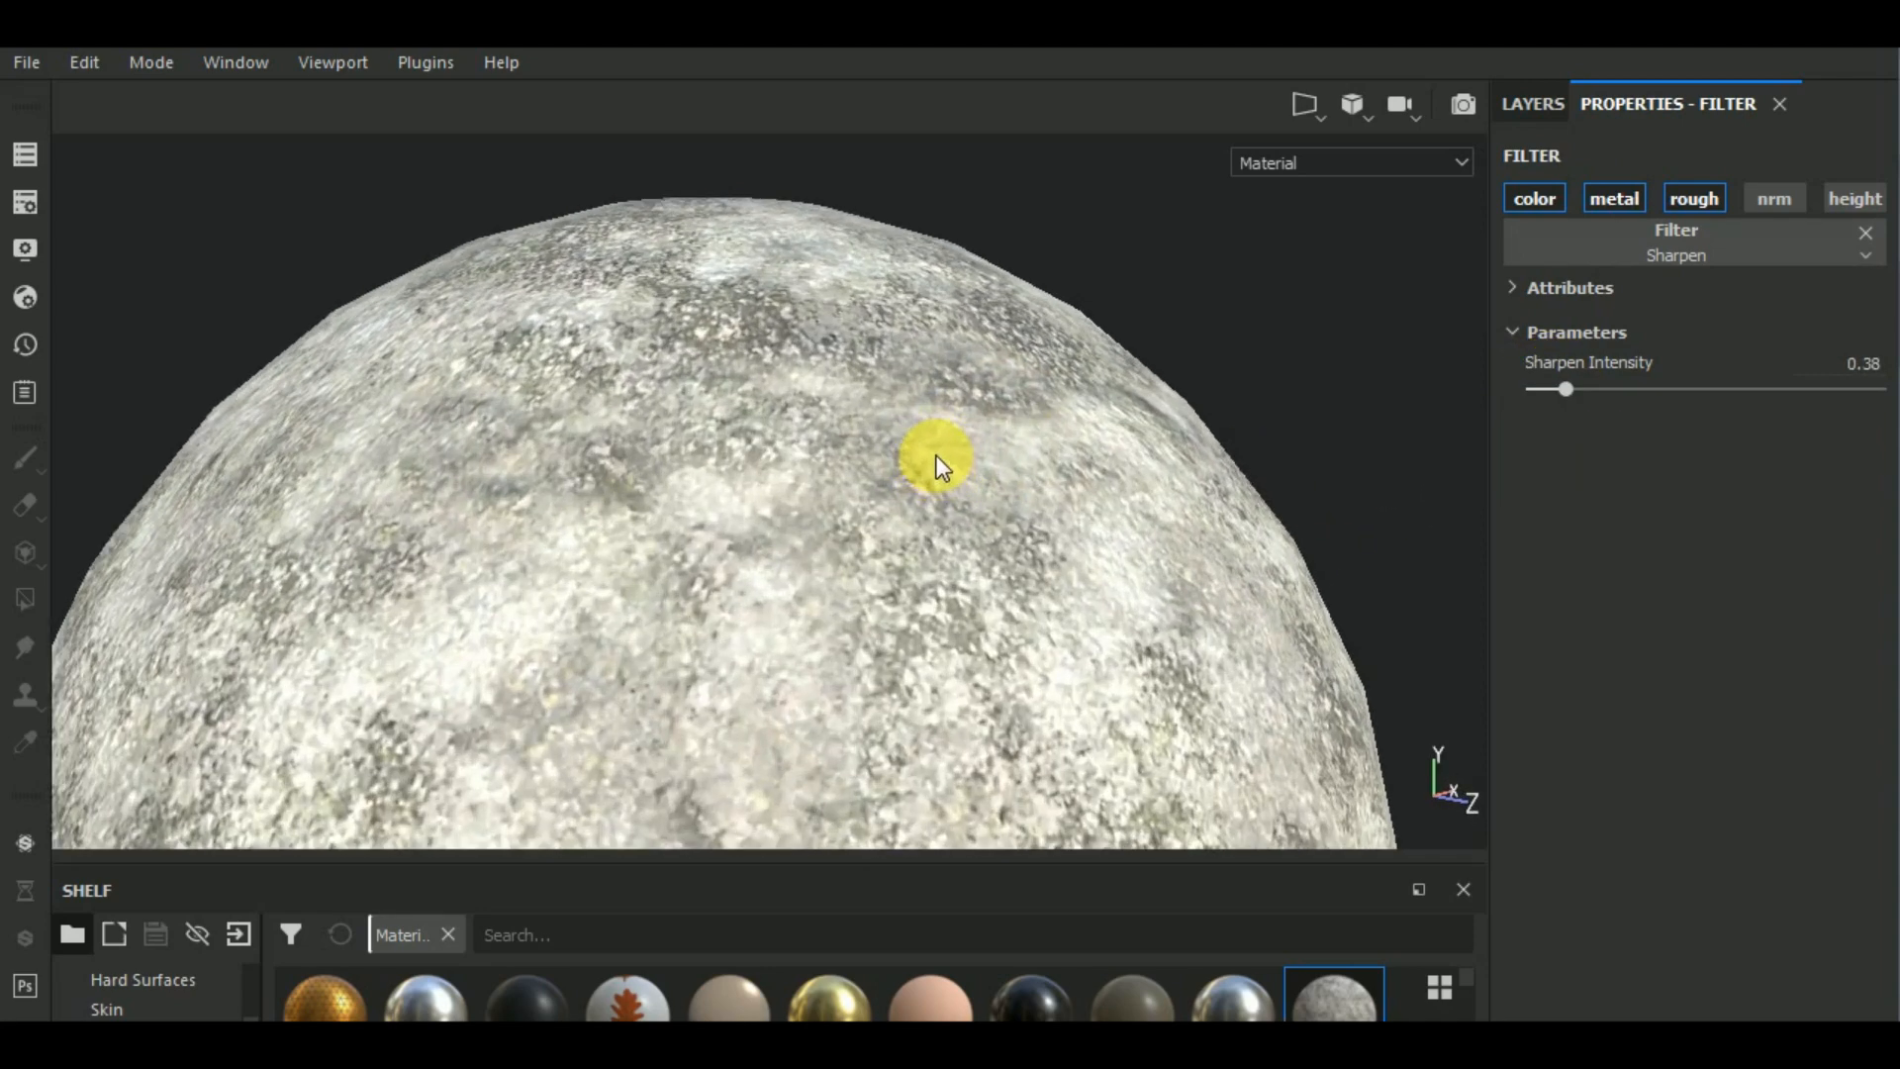
{"action": "scroll", "coordinate": [938, 454], "scroll_direction": "down", "scroll_amount": 8}
{"action": "mouse_move", "coordinate": [1305, 525]}
{"action": "middle_mouse_down", "text": "alt"}
{"action": "mouse_move", "coordinate": [1286, 424]}
{"action": "mouse_move", "coordinate": [1277, 560]}
{"action": "mouse_move", "coordinate": [1303, 537]}
{"action": "mouse_move", "coordinate": [1314, 557]}
{"action": "middle_mouse_up", "text": "alt"}
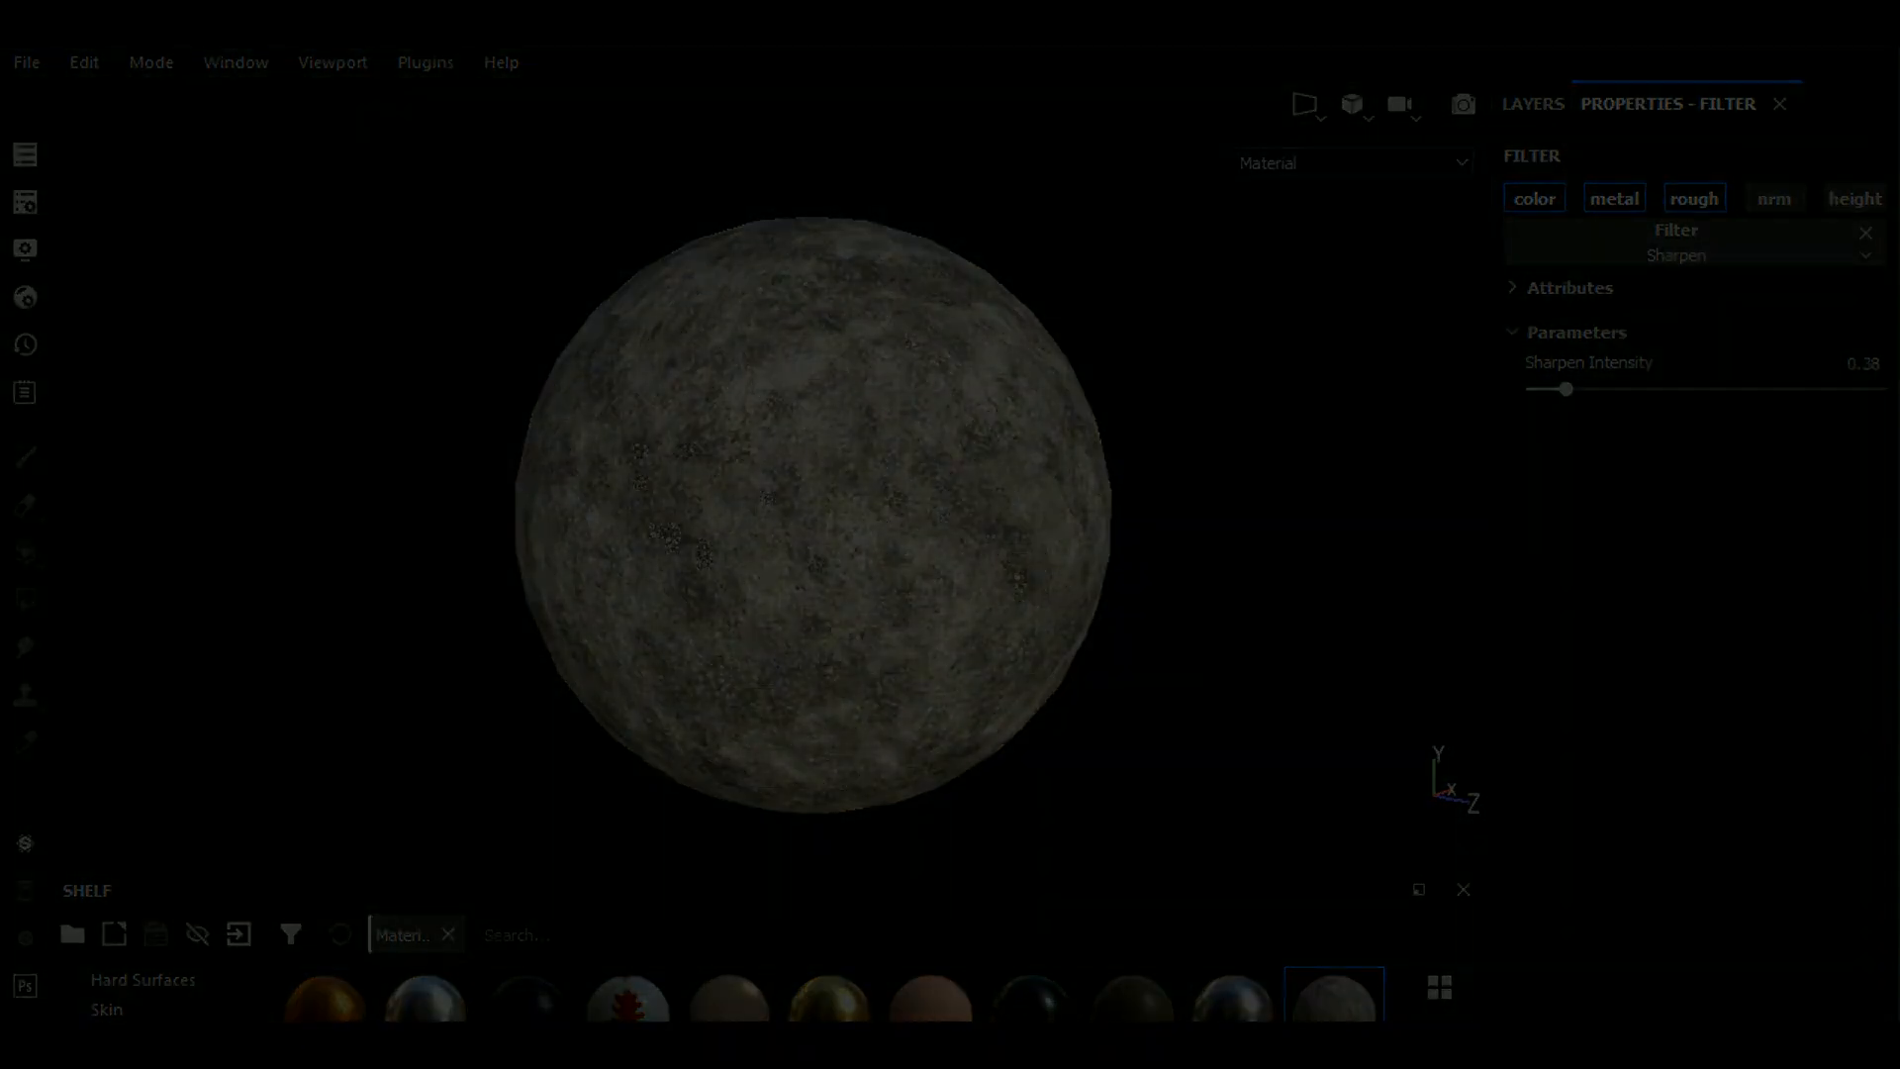